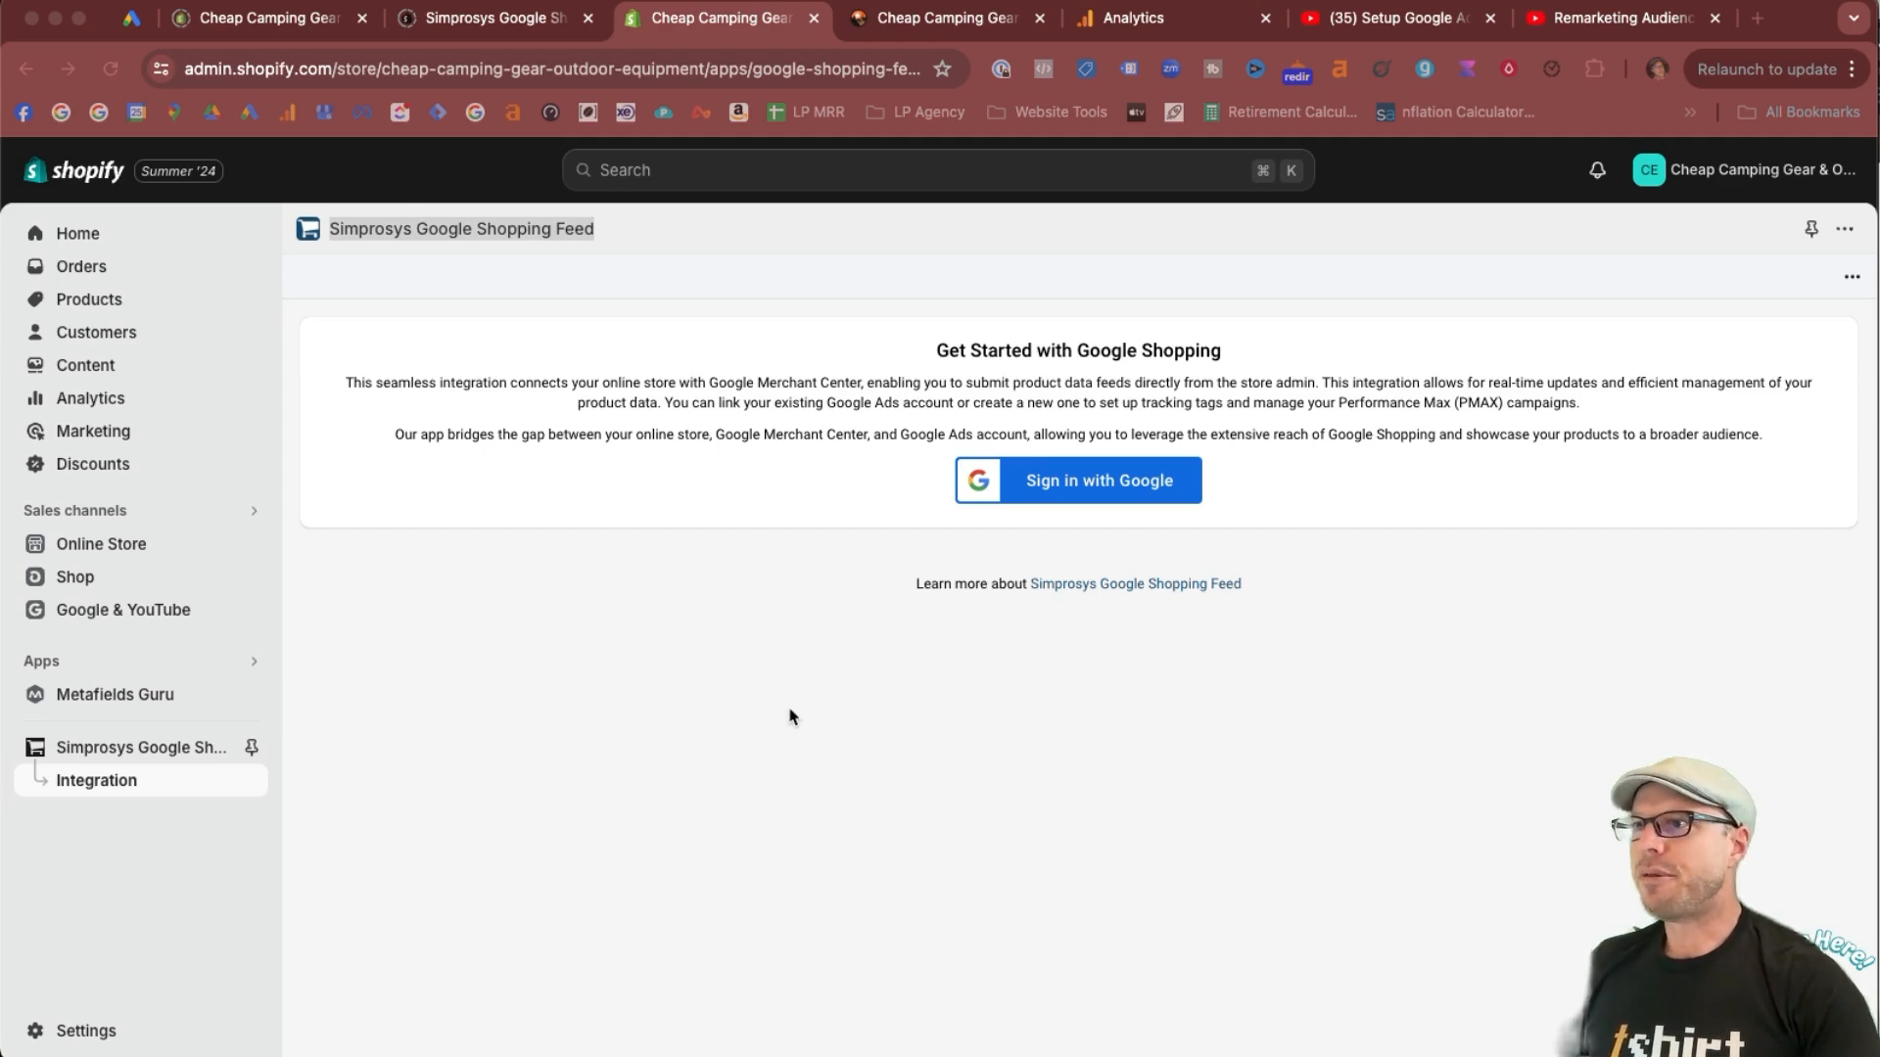
# Sign in to Simprosys Google Shopping Feed with the Google account and grant the requested access.
pyautogui.click(1410, 621)
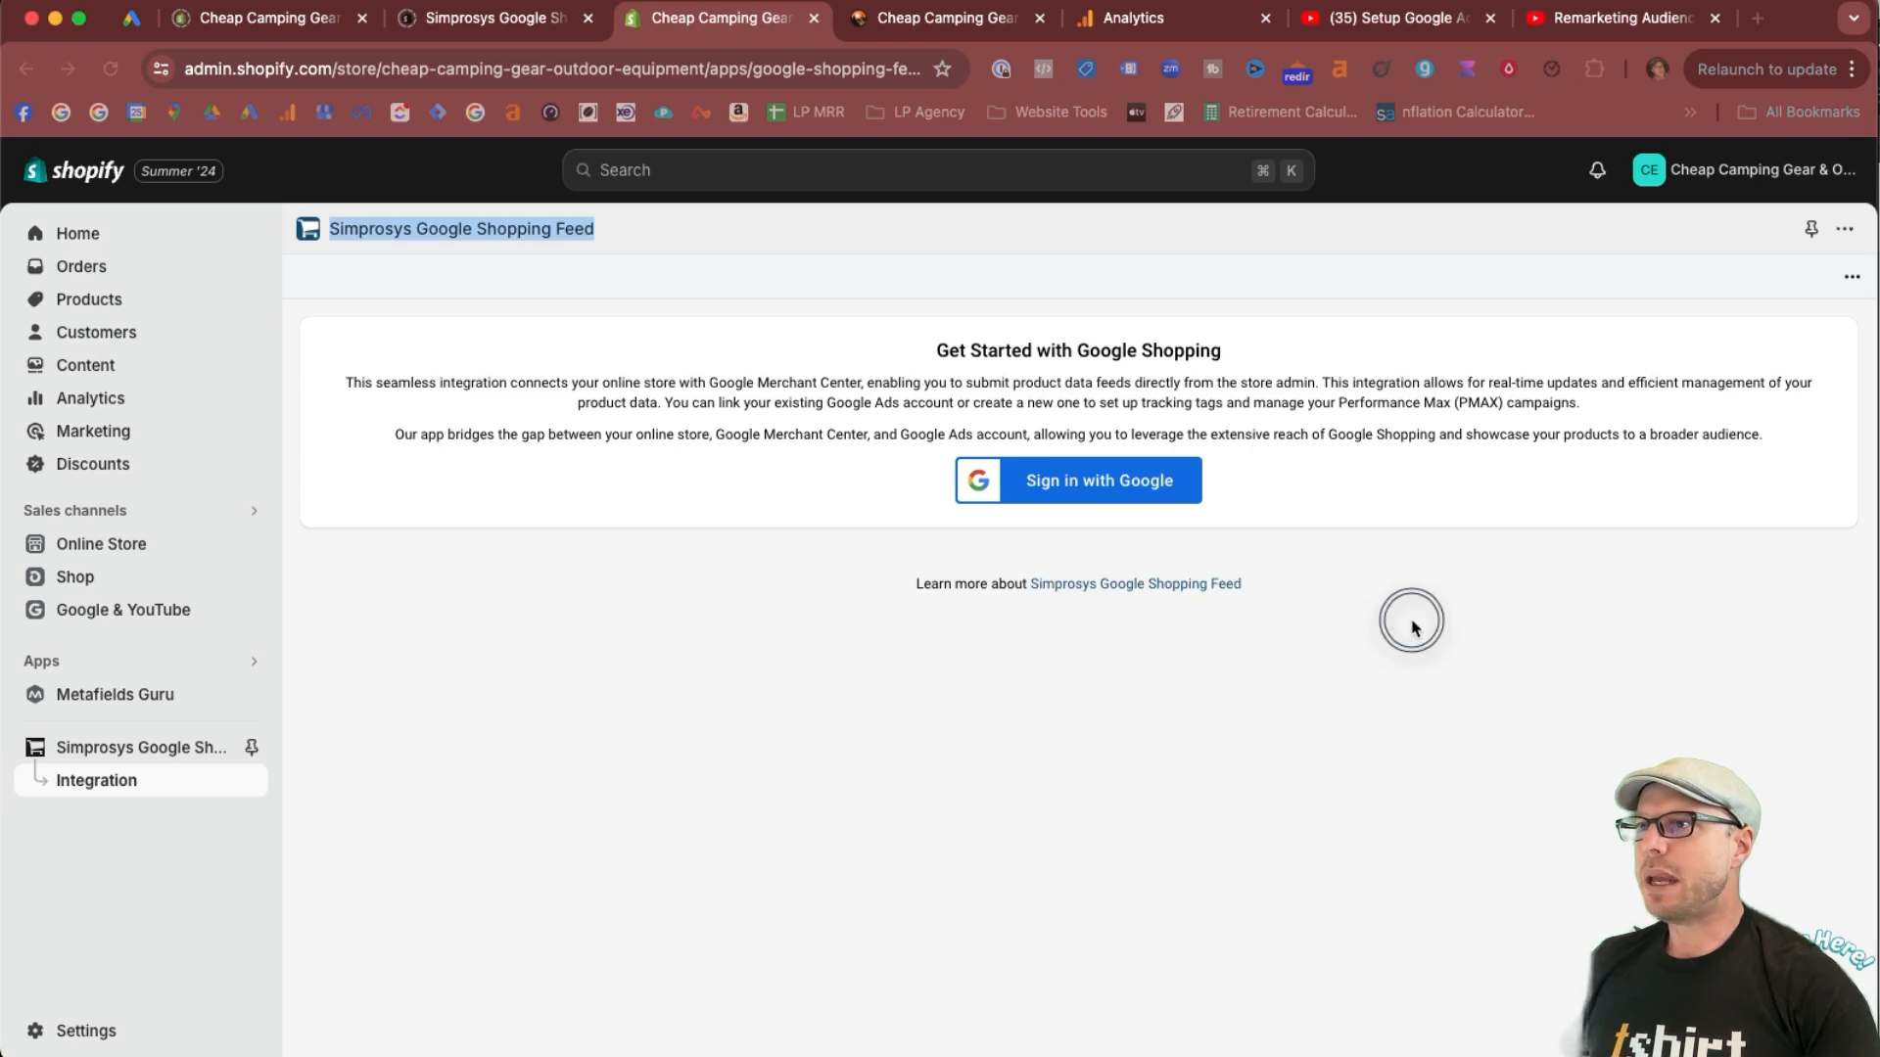
pyautogui.click(1070, 489)
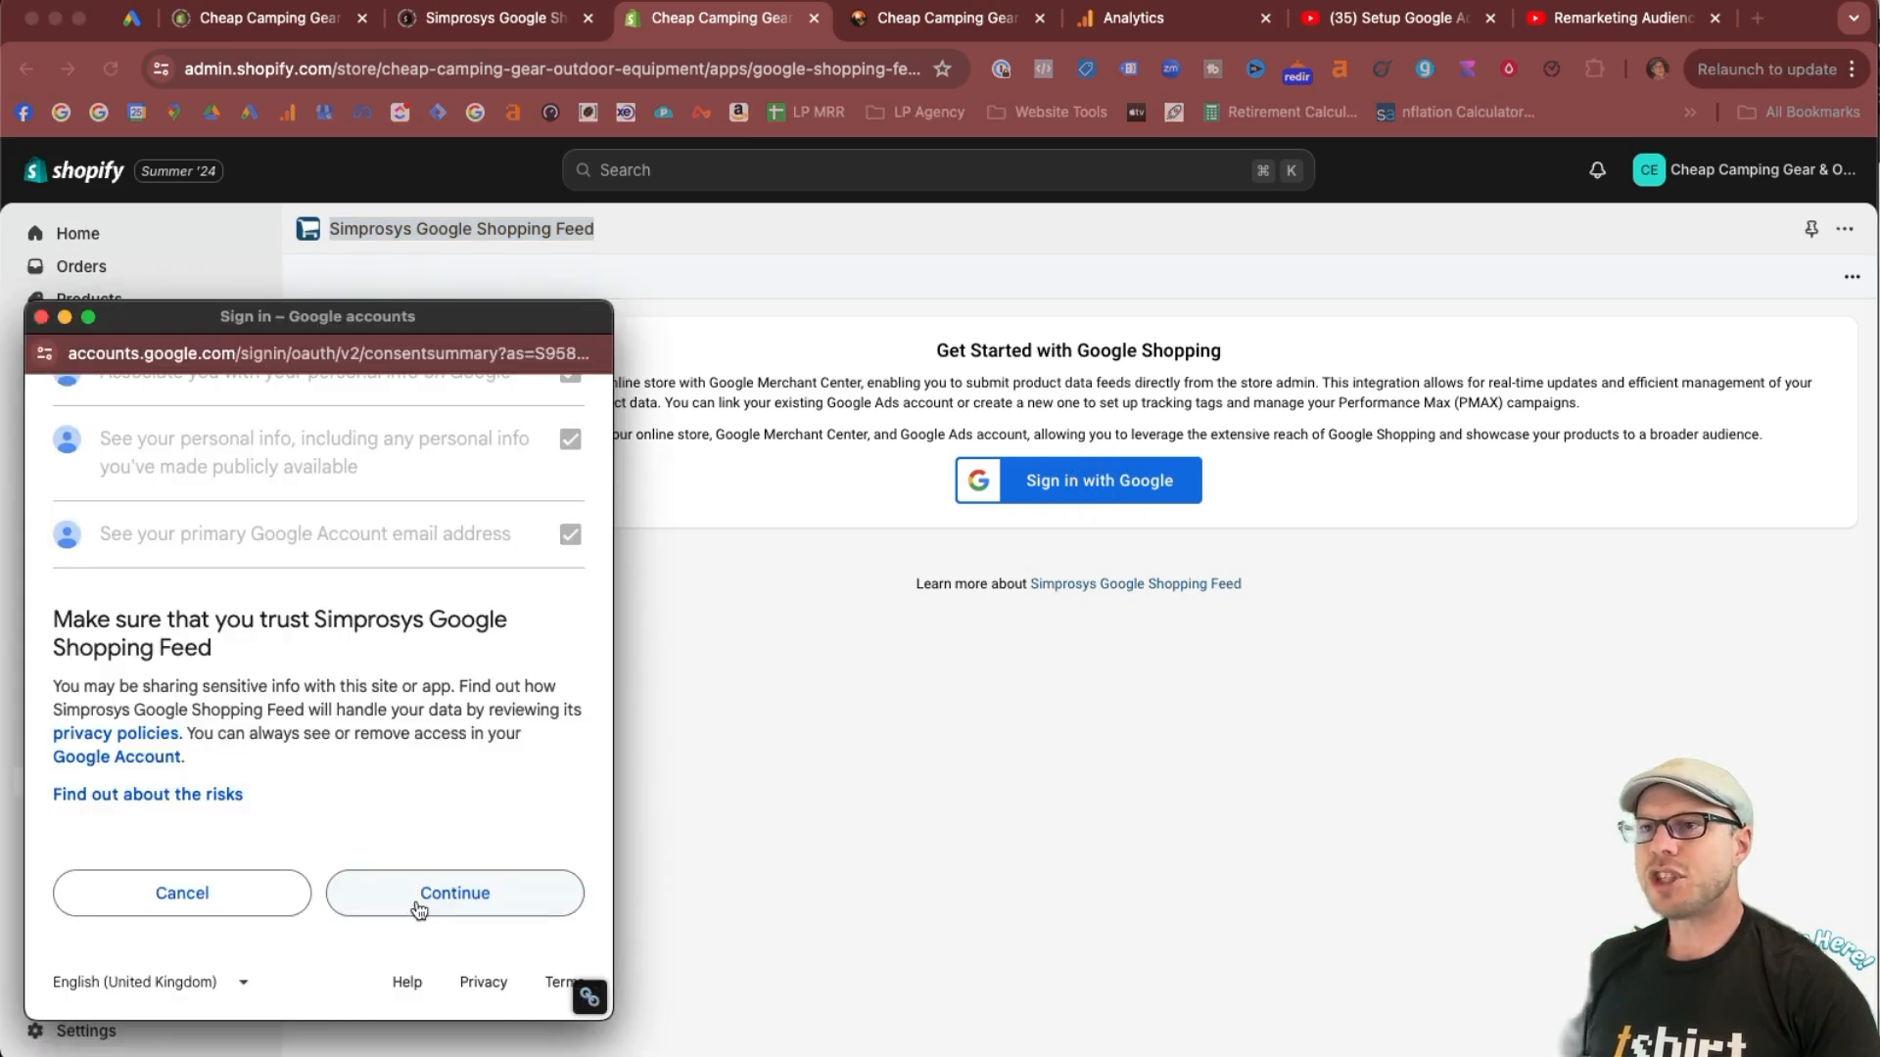
pyautogui.click(445, 895)
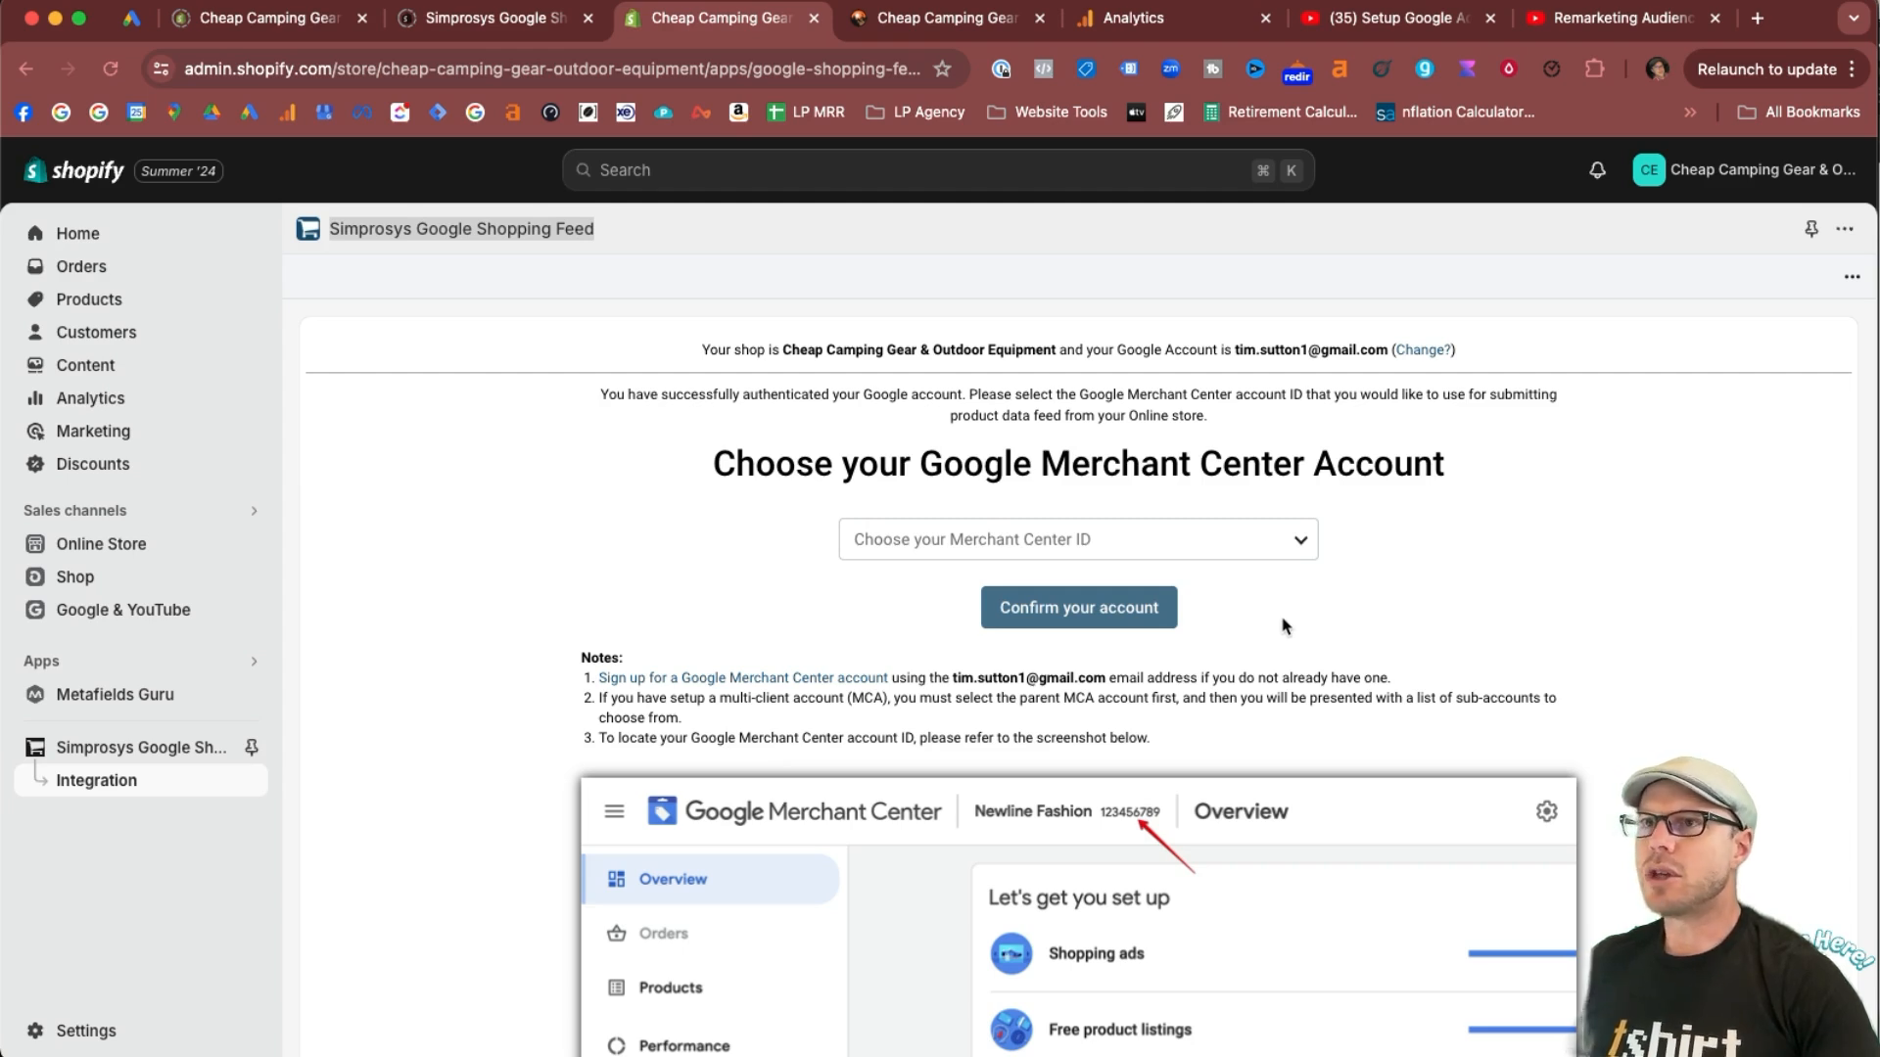
# Choose and confirm the Google Merchant Center account, and continue past the program activation page to the quick sync settings.
pyautogui.click(1302, 551)
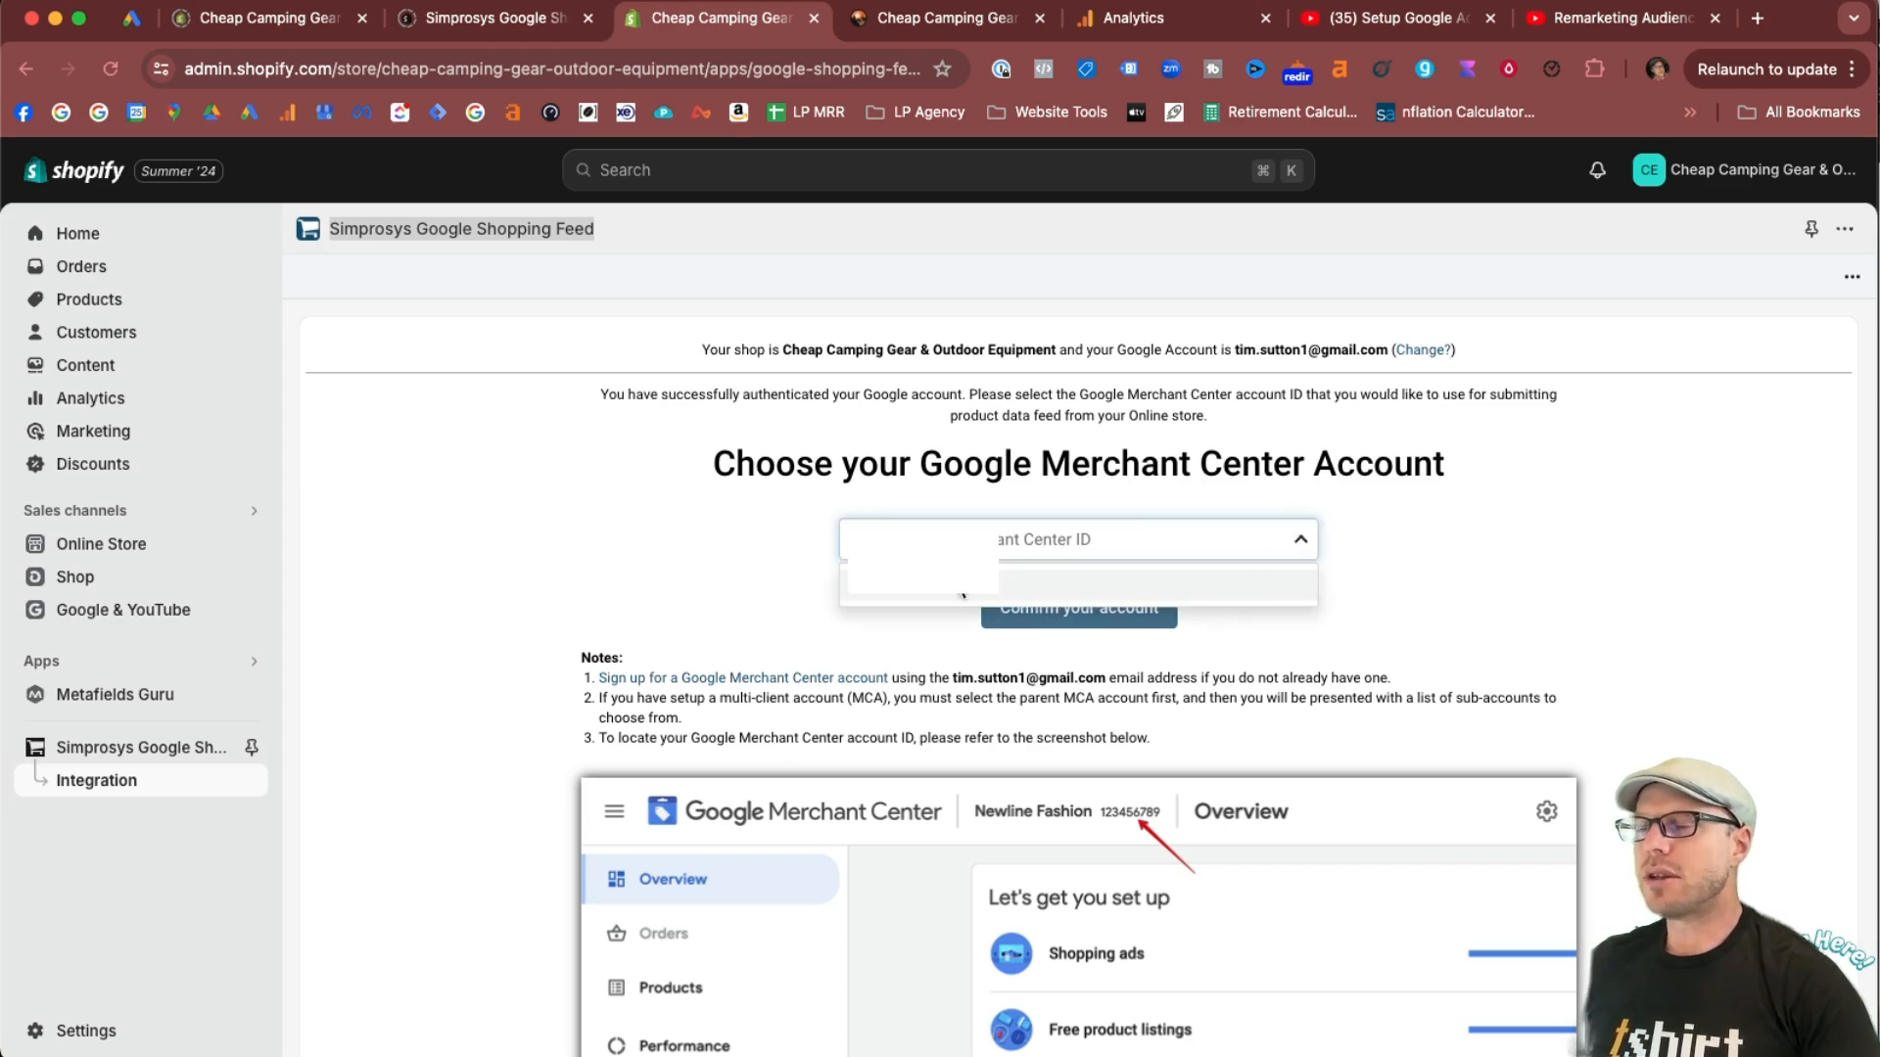
pyautogui.click(963, 591)
pyautogui.click(1111, 622)
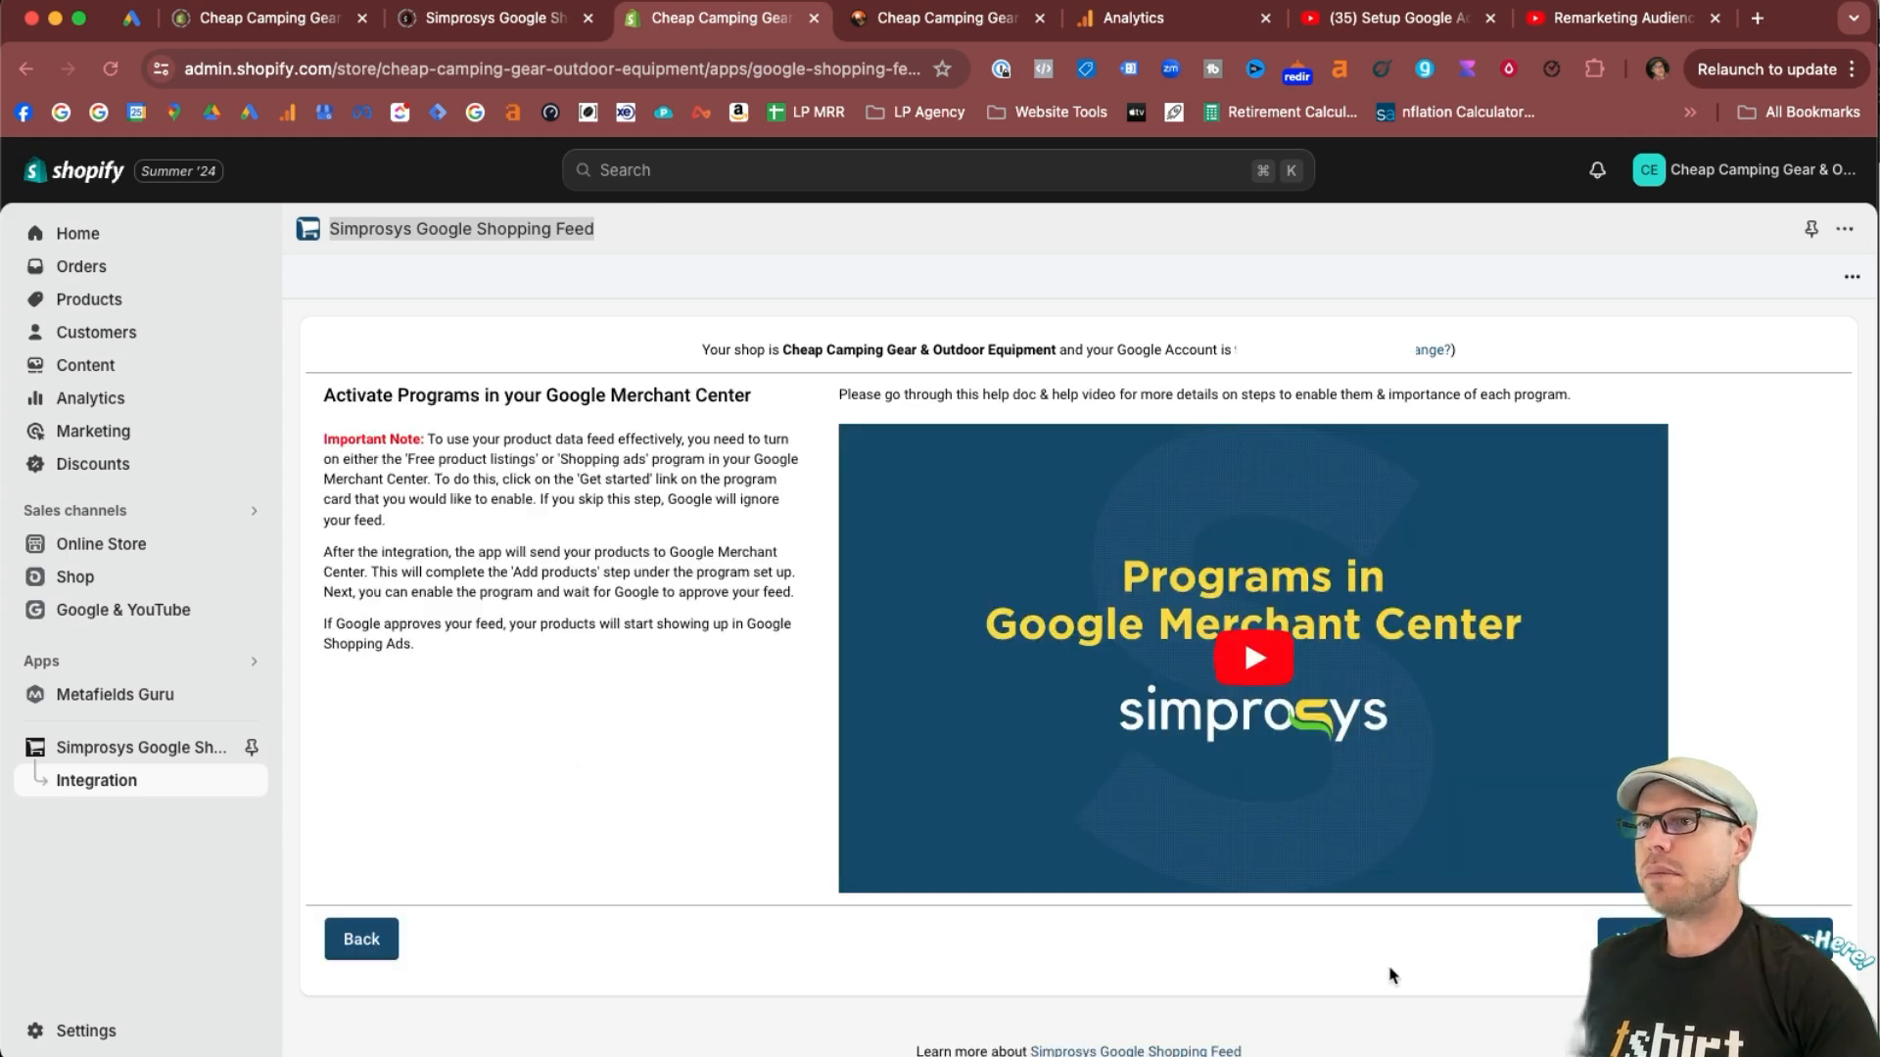
pyautogui.click(1632, 934)
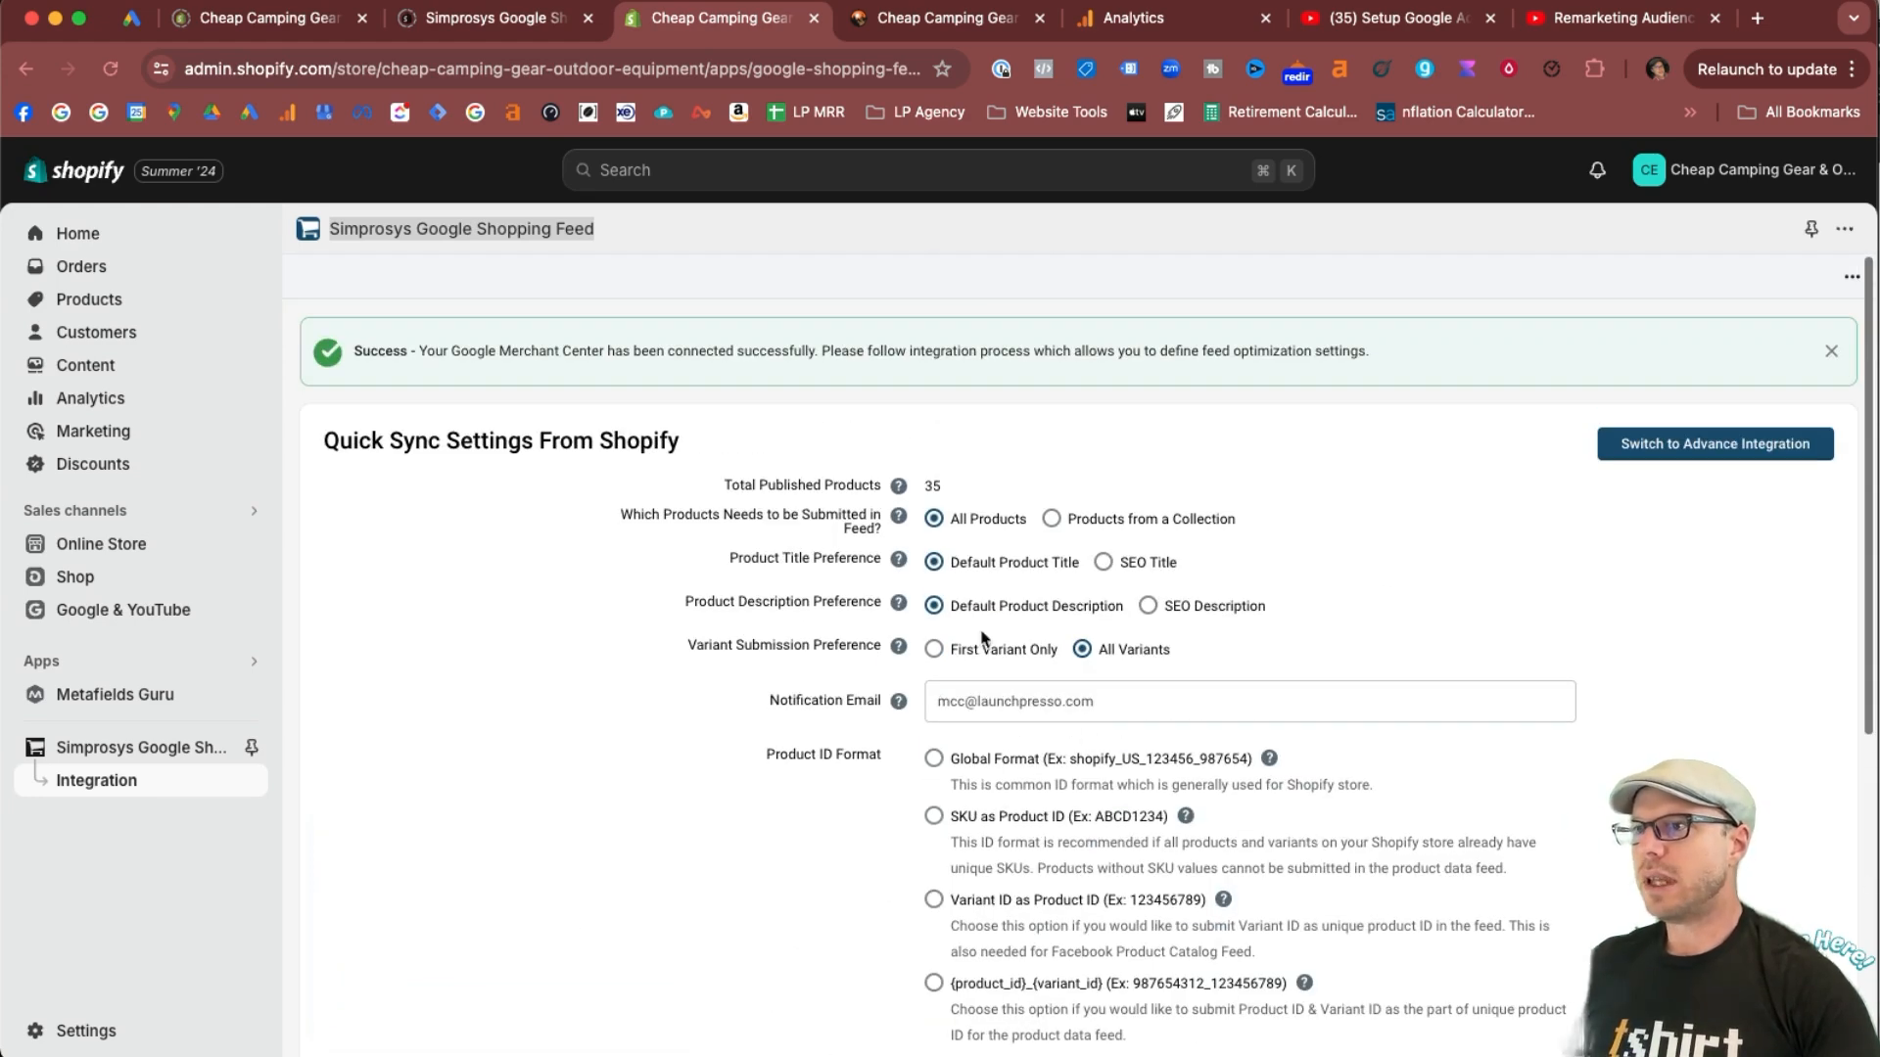
pyautogui.scroll(-3, 982, 638)
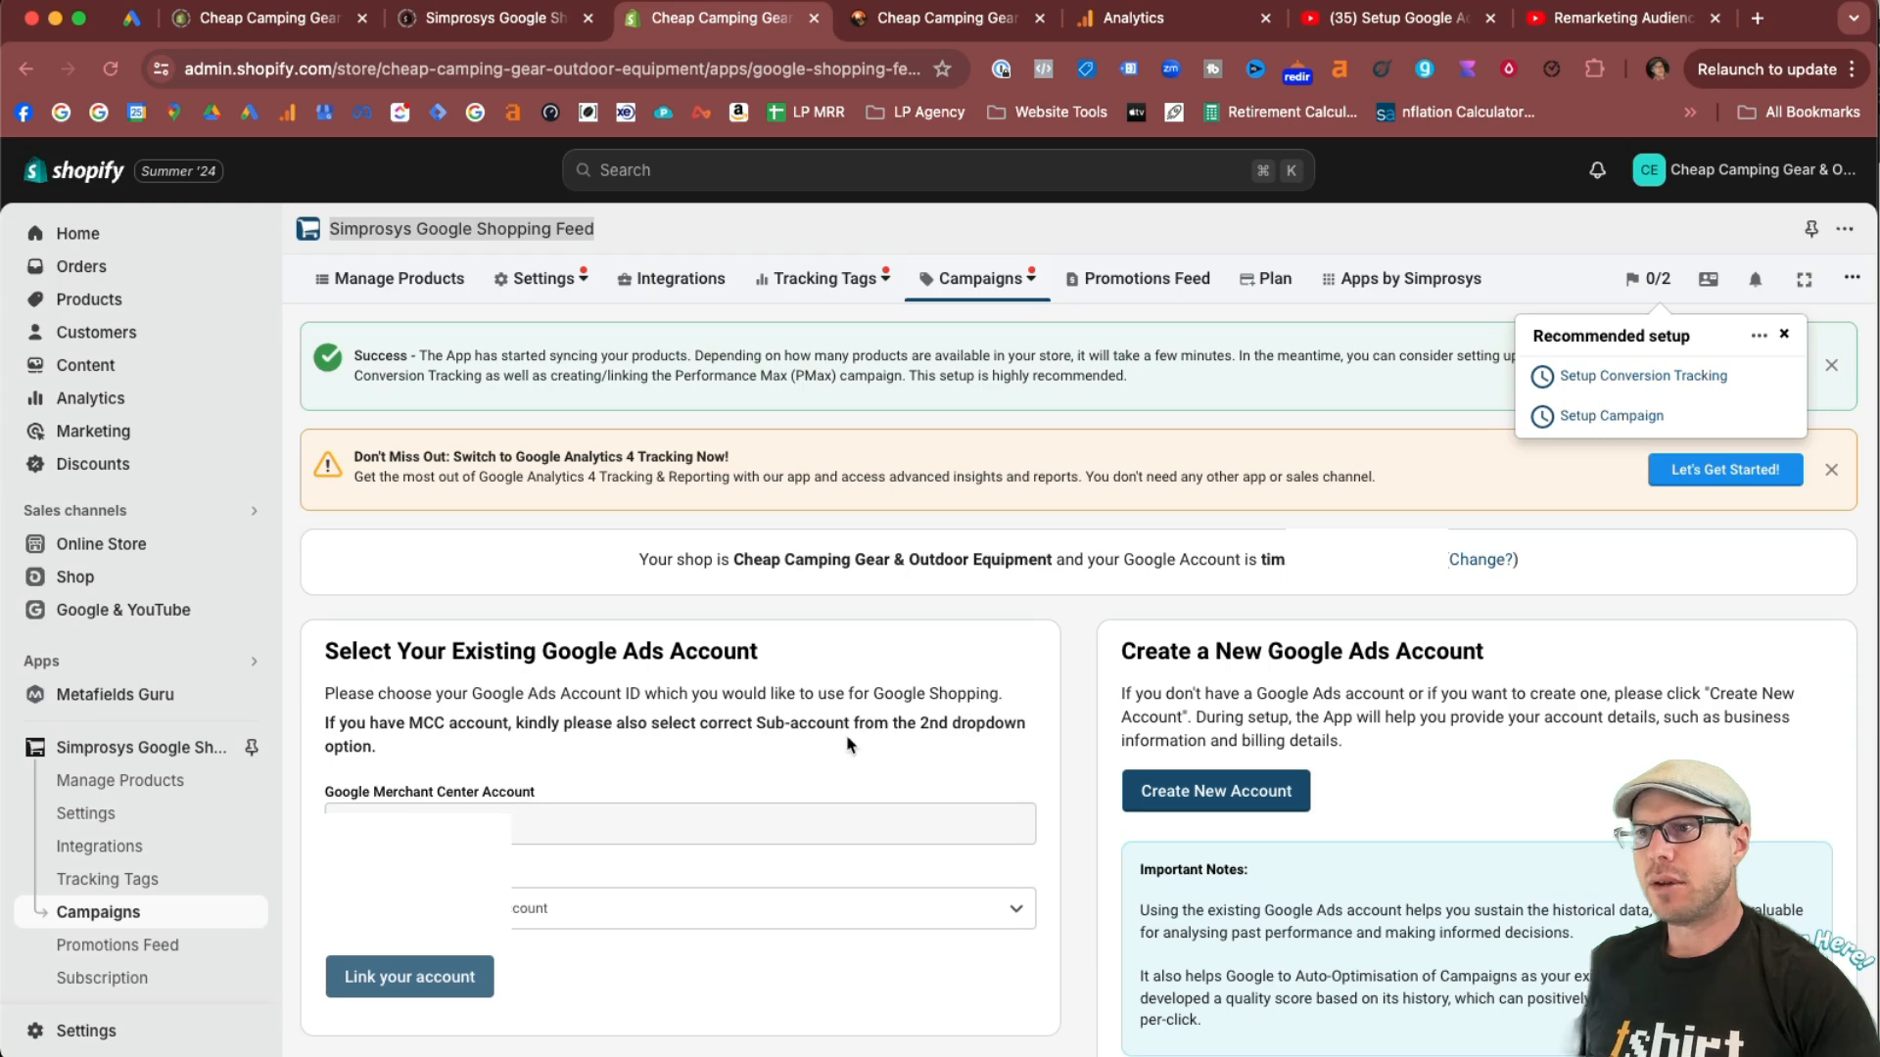
# Link the existing Cheap Camping Gear Google Ads account to the shopping feed.
pyautogui.click(998, 926)
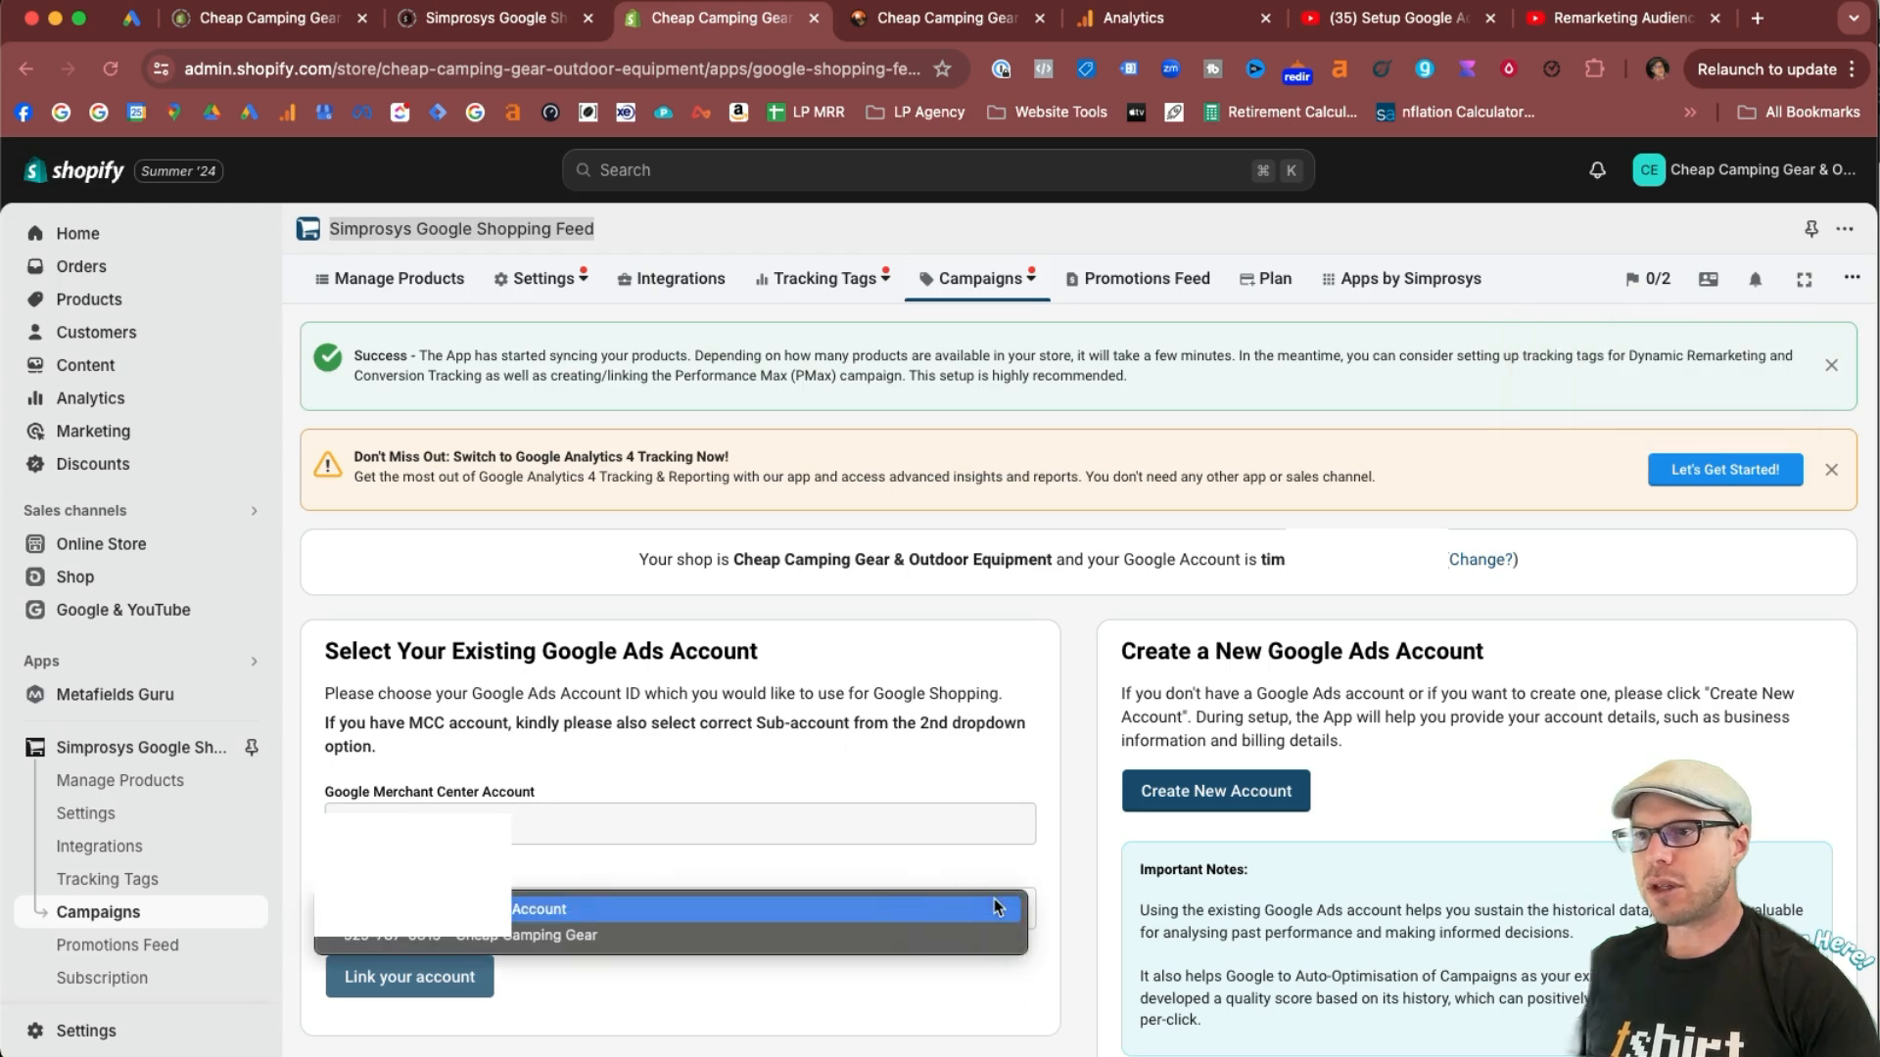
pyautogui.click(861, 942)
pyautogui.click(424, 990)
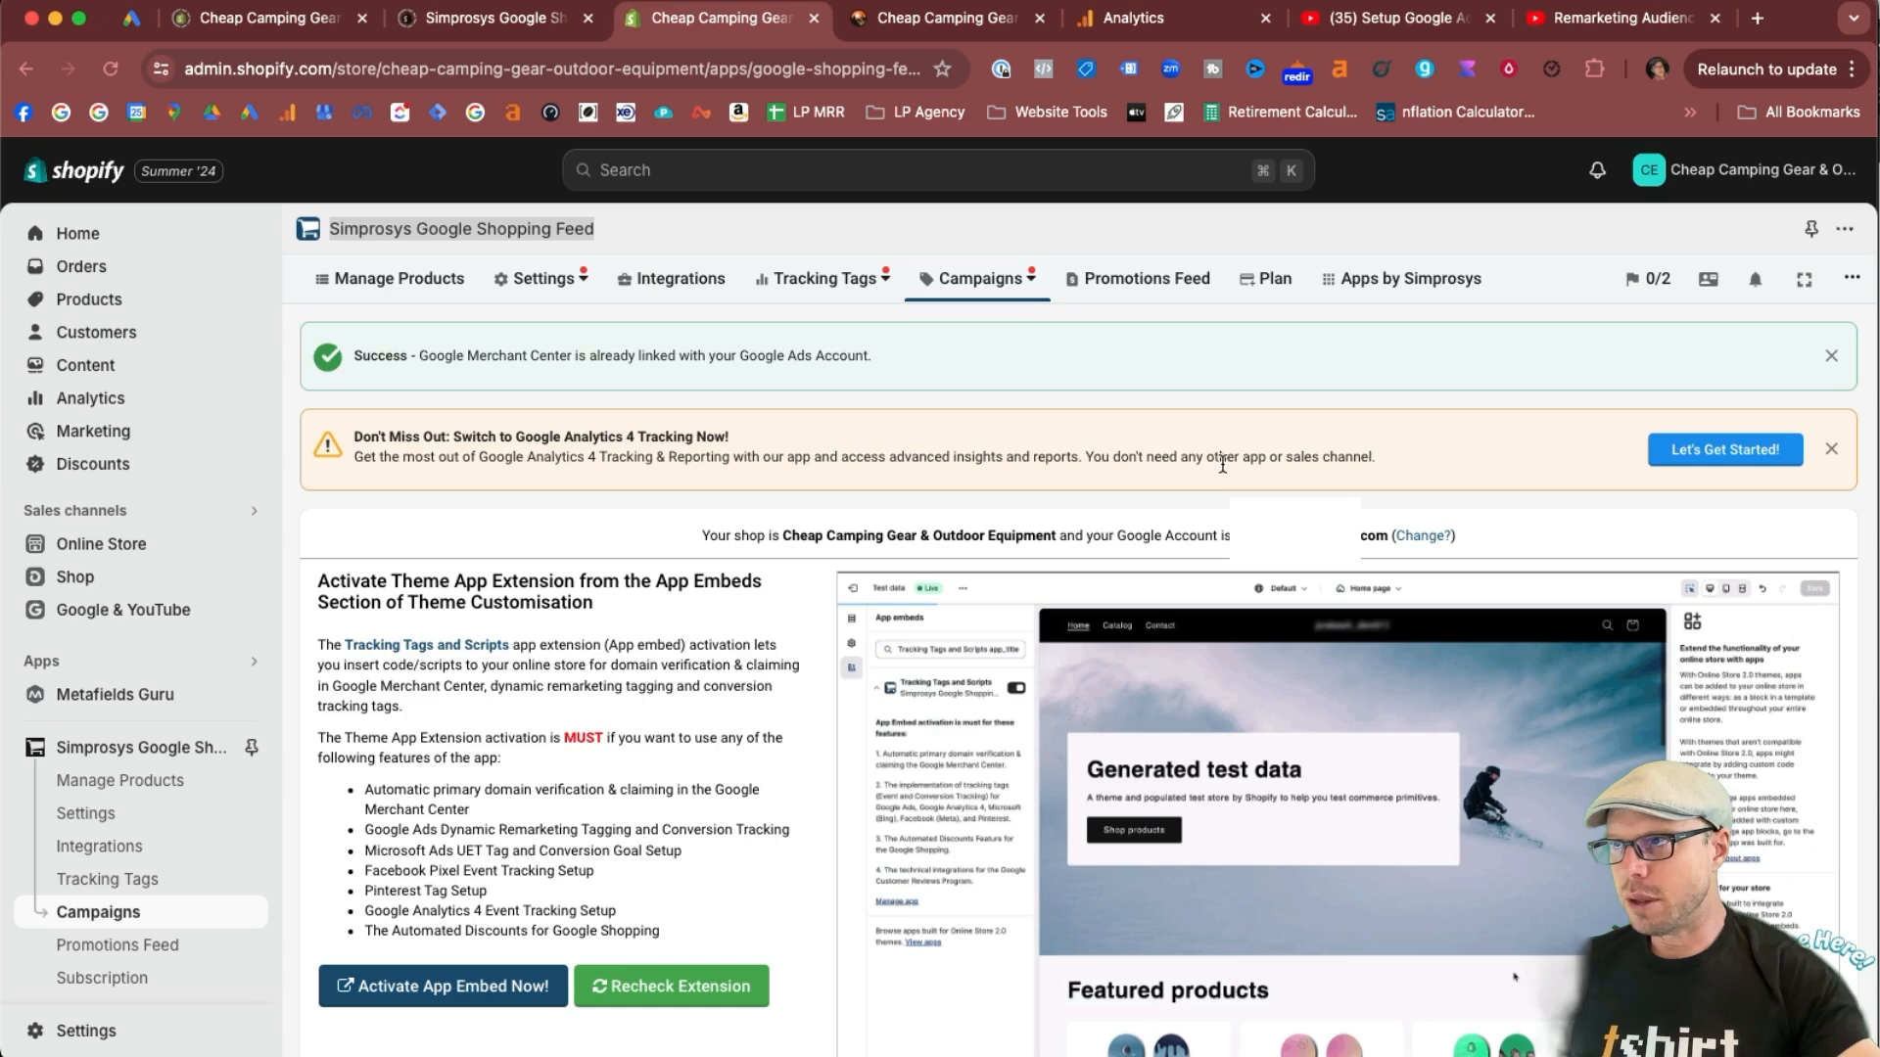
# Open the recommended conversion tracking setup and review the instructions for activating the theme app extension.
pyautogui.click(1659, 282)
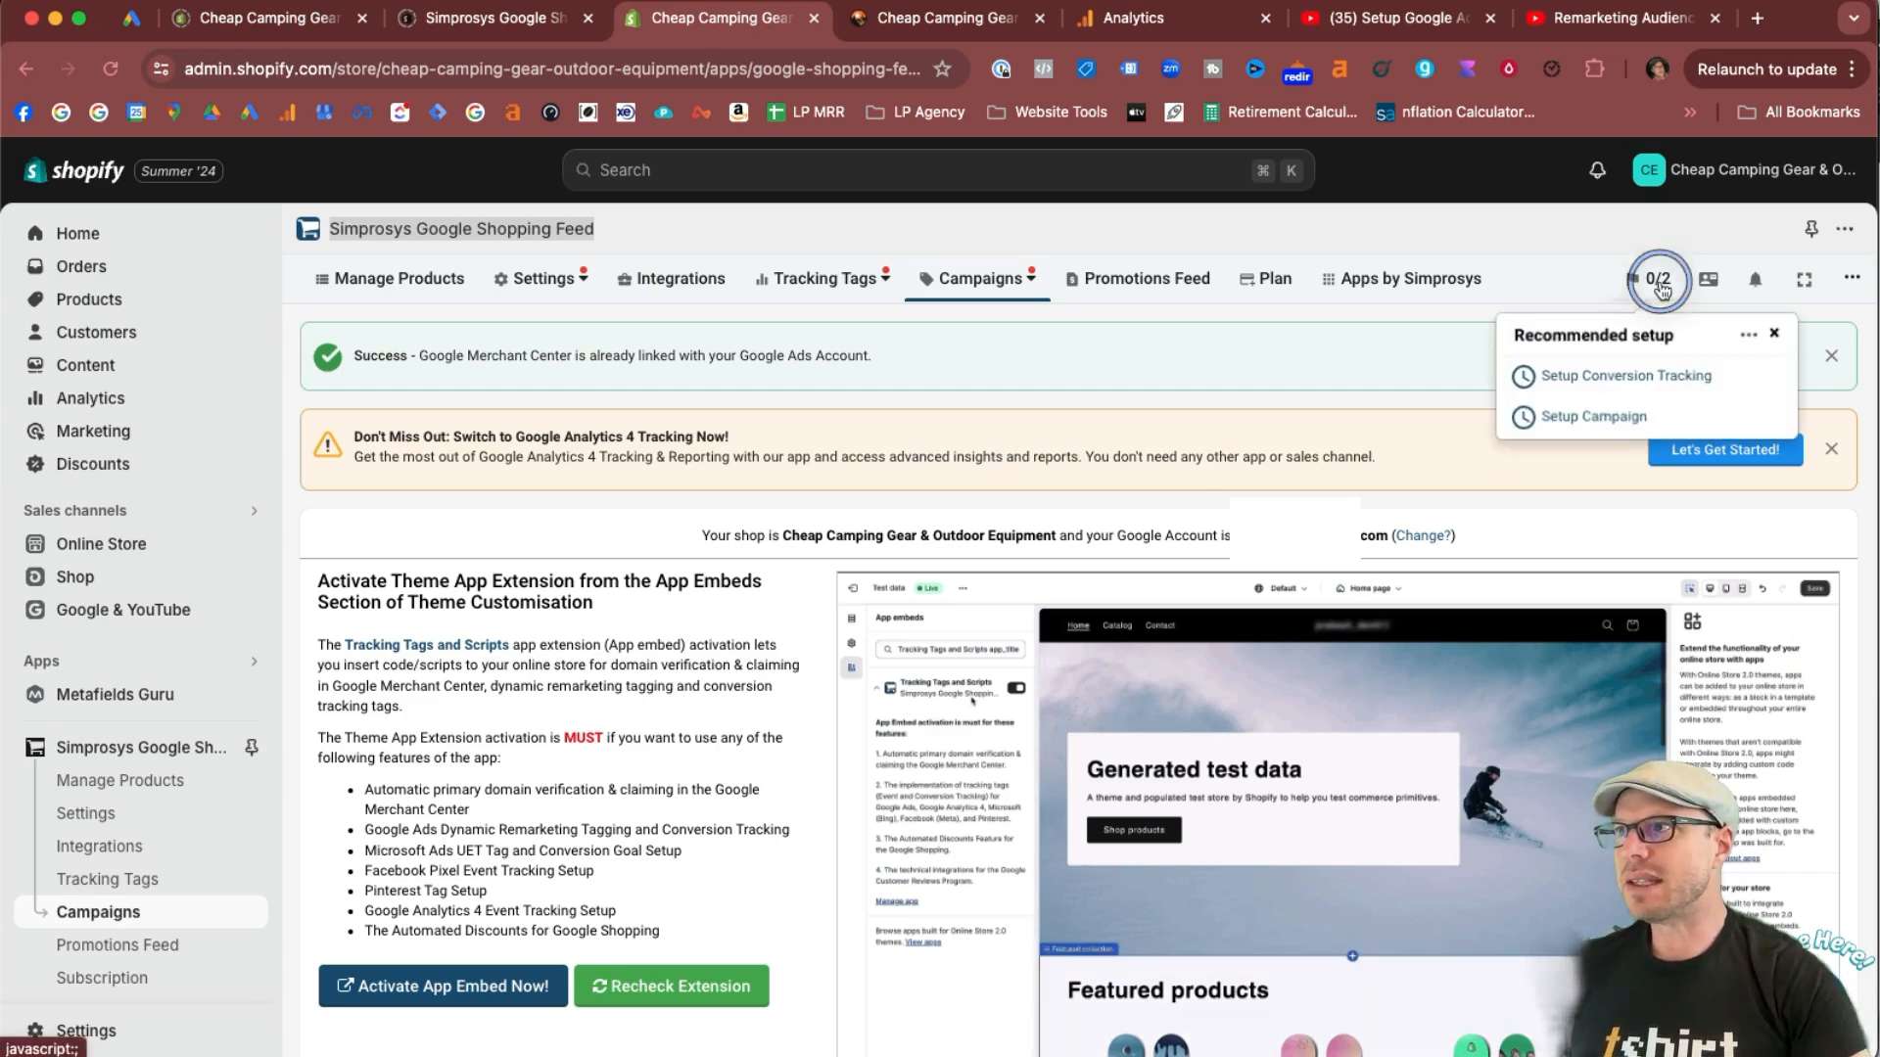
pyautogui.click(1608, 382)
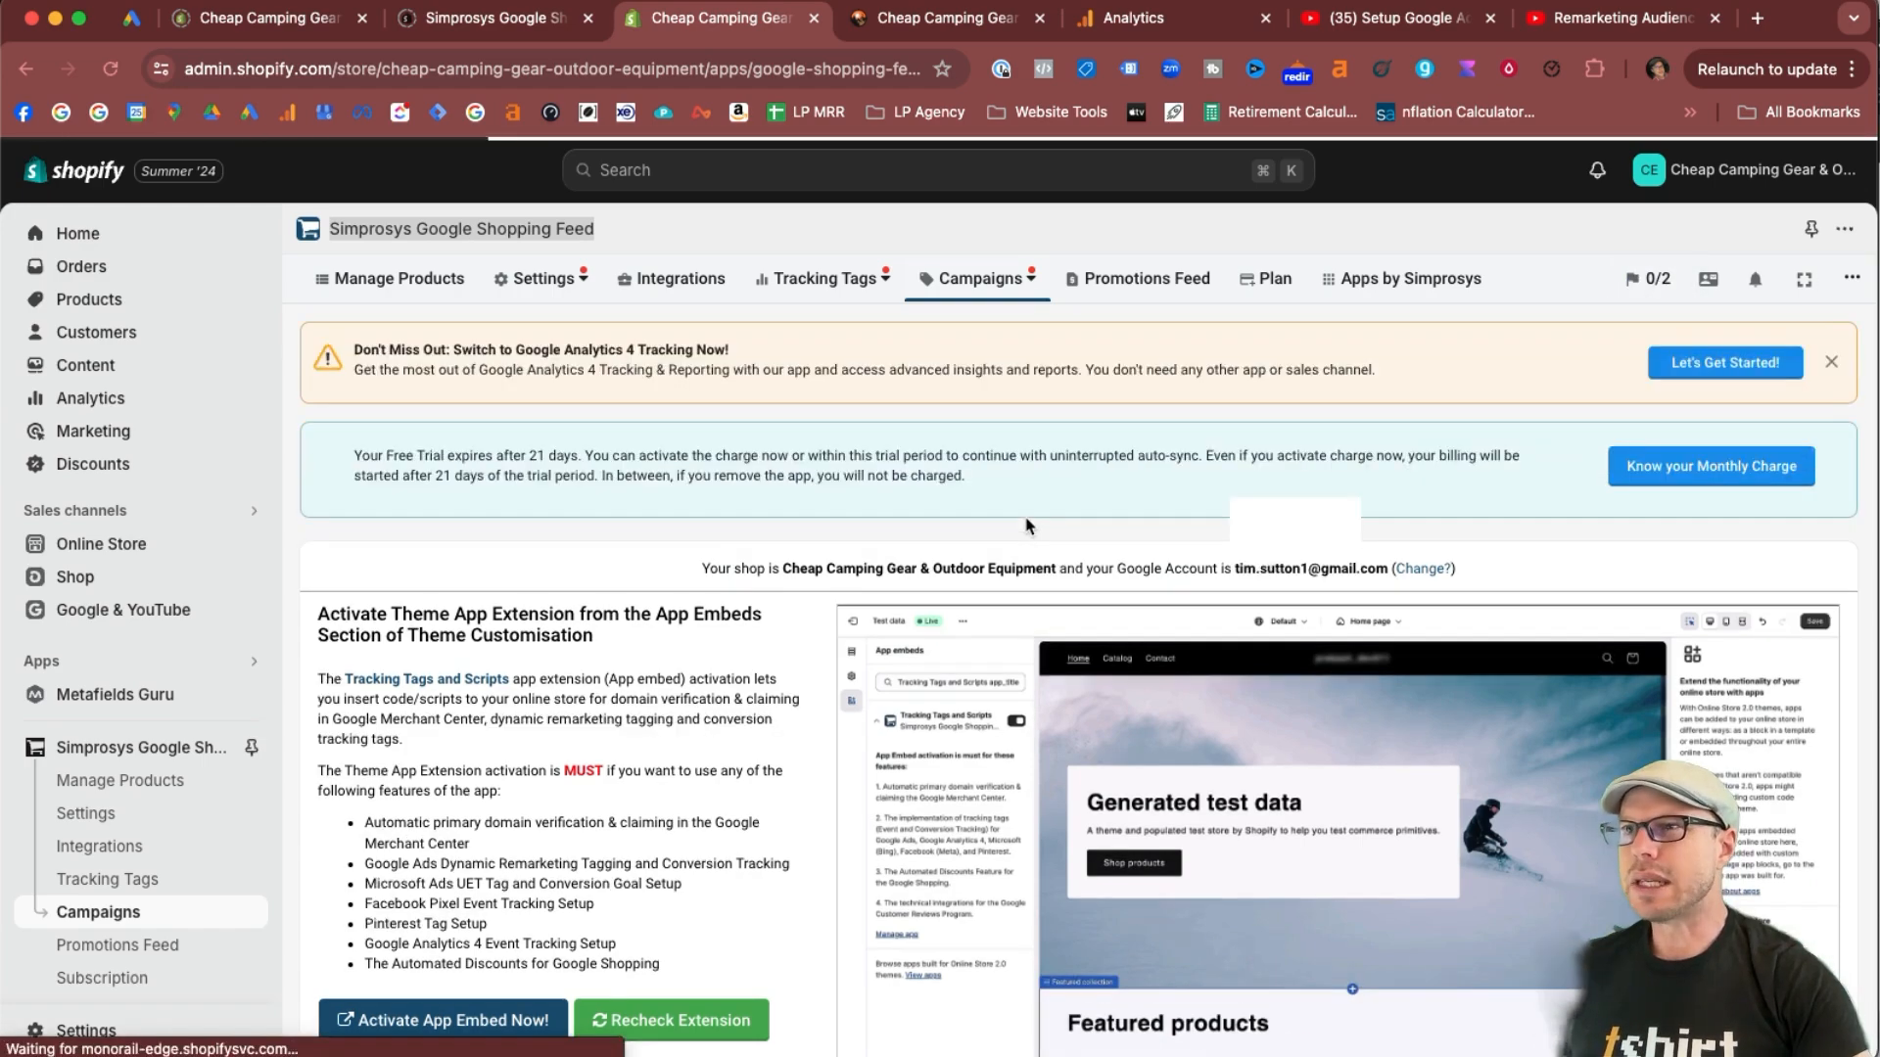
pyautogui.scroll(-2, 654, 672)
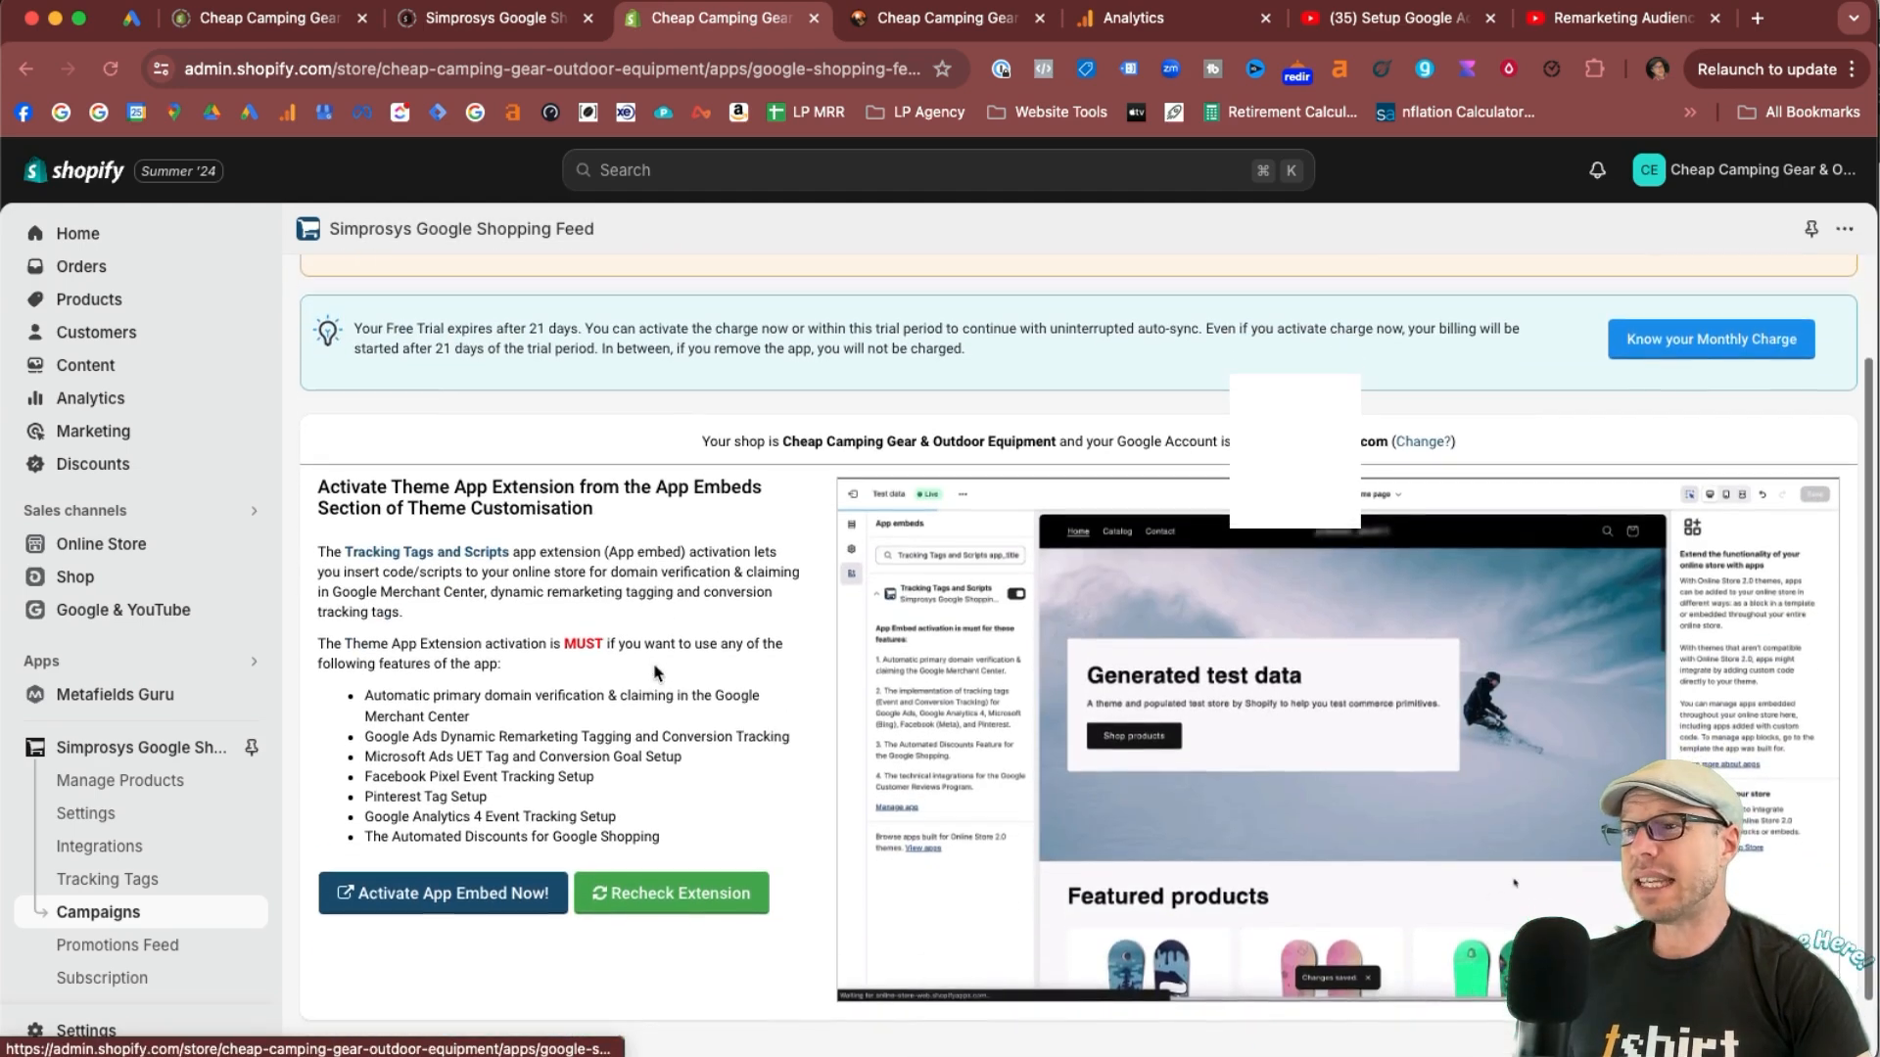
pyautogui.moveTo(313, 497); pyautogui.dragTo(607, 520)
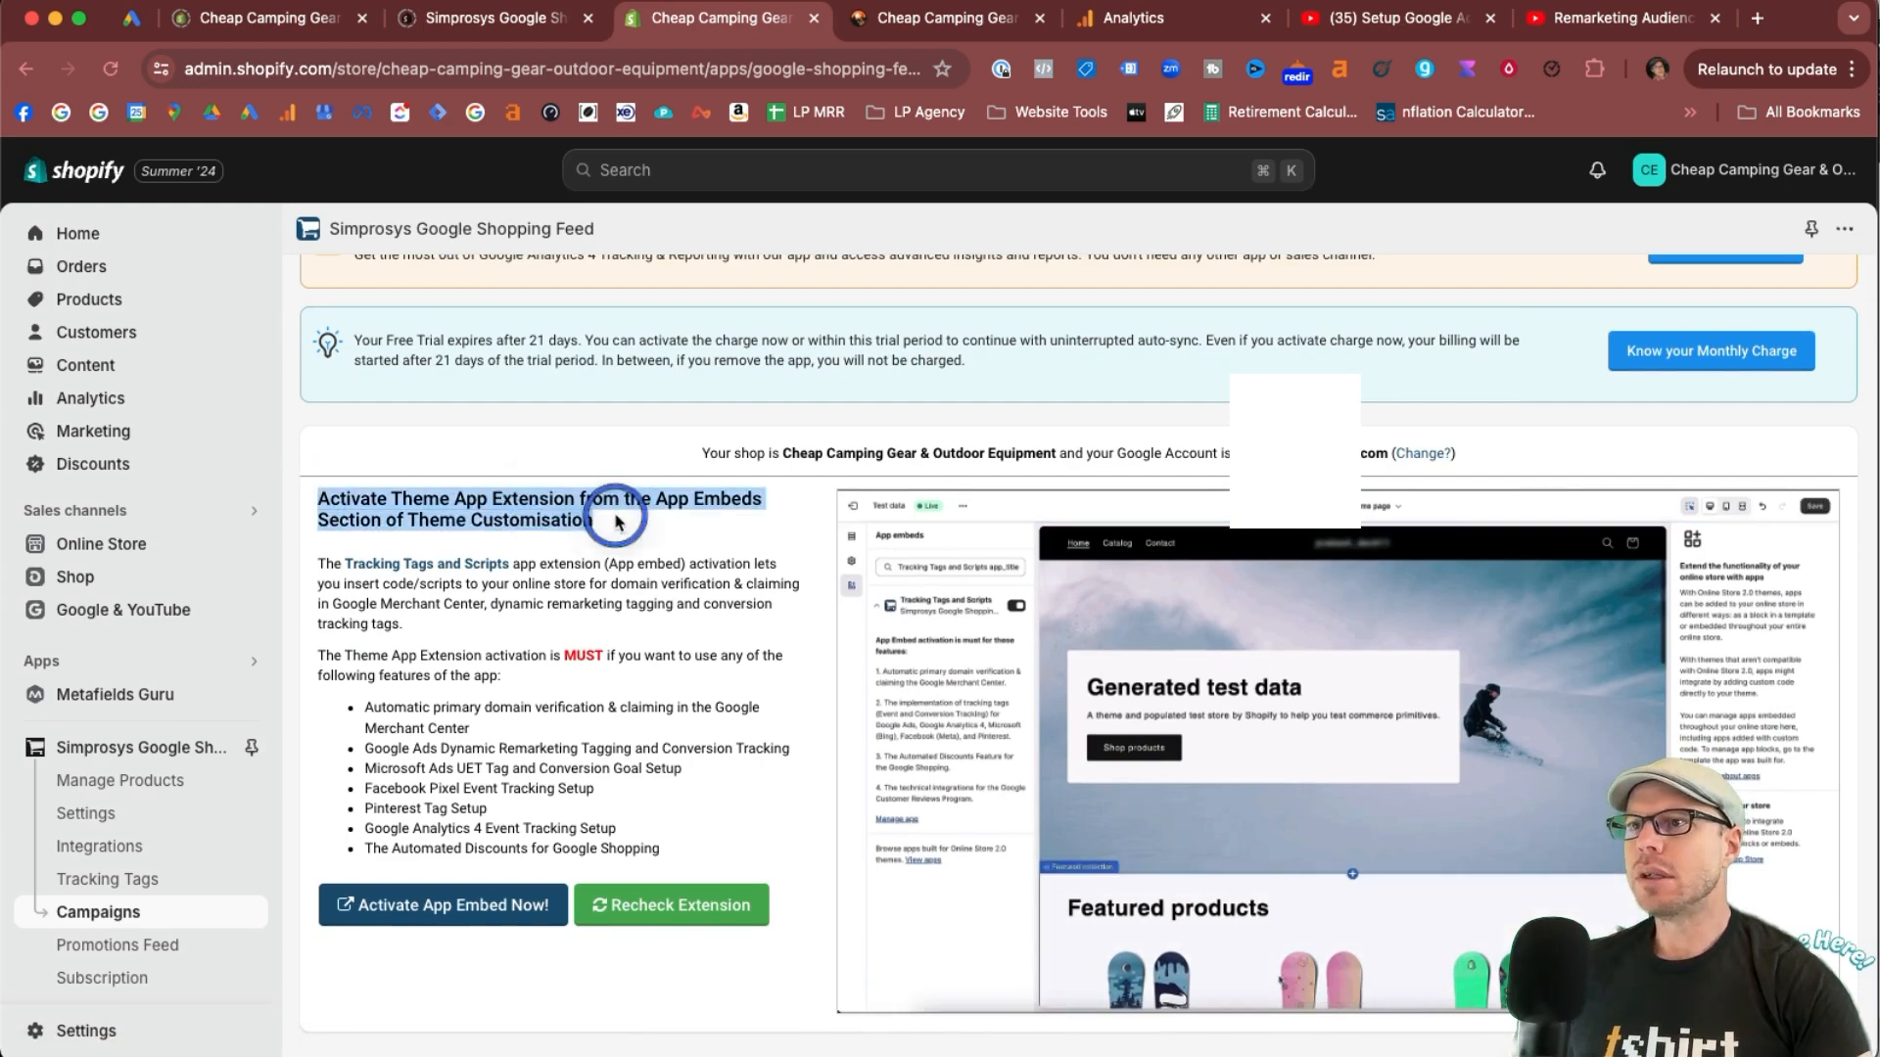
pyautogui.click(709, 499)
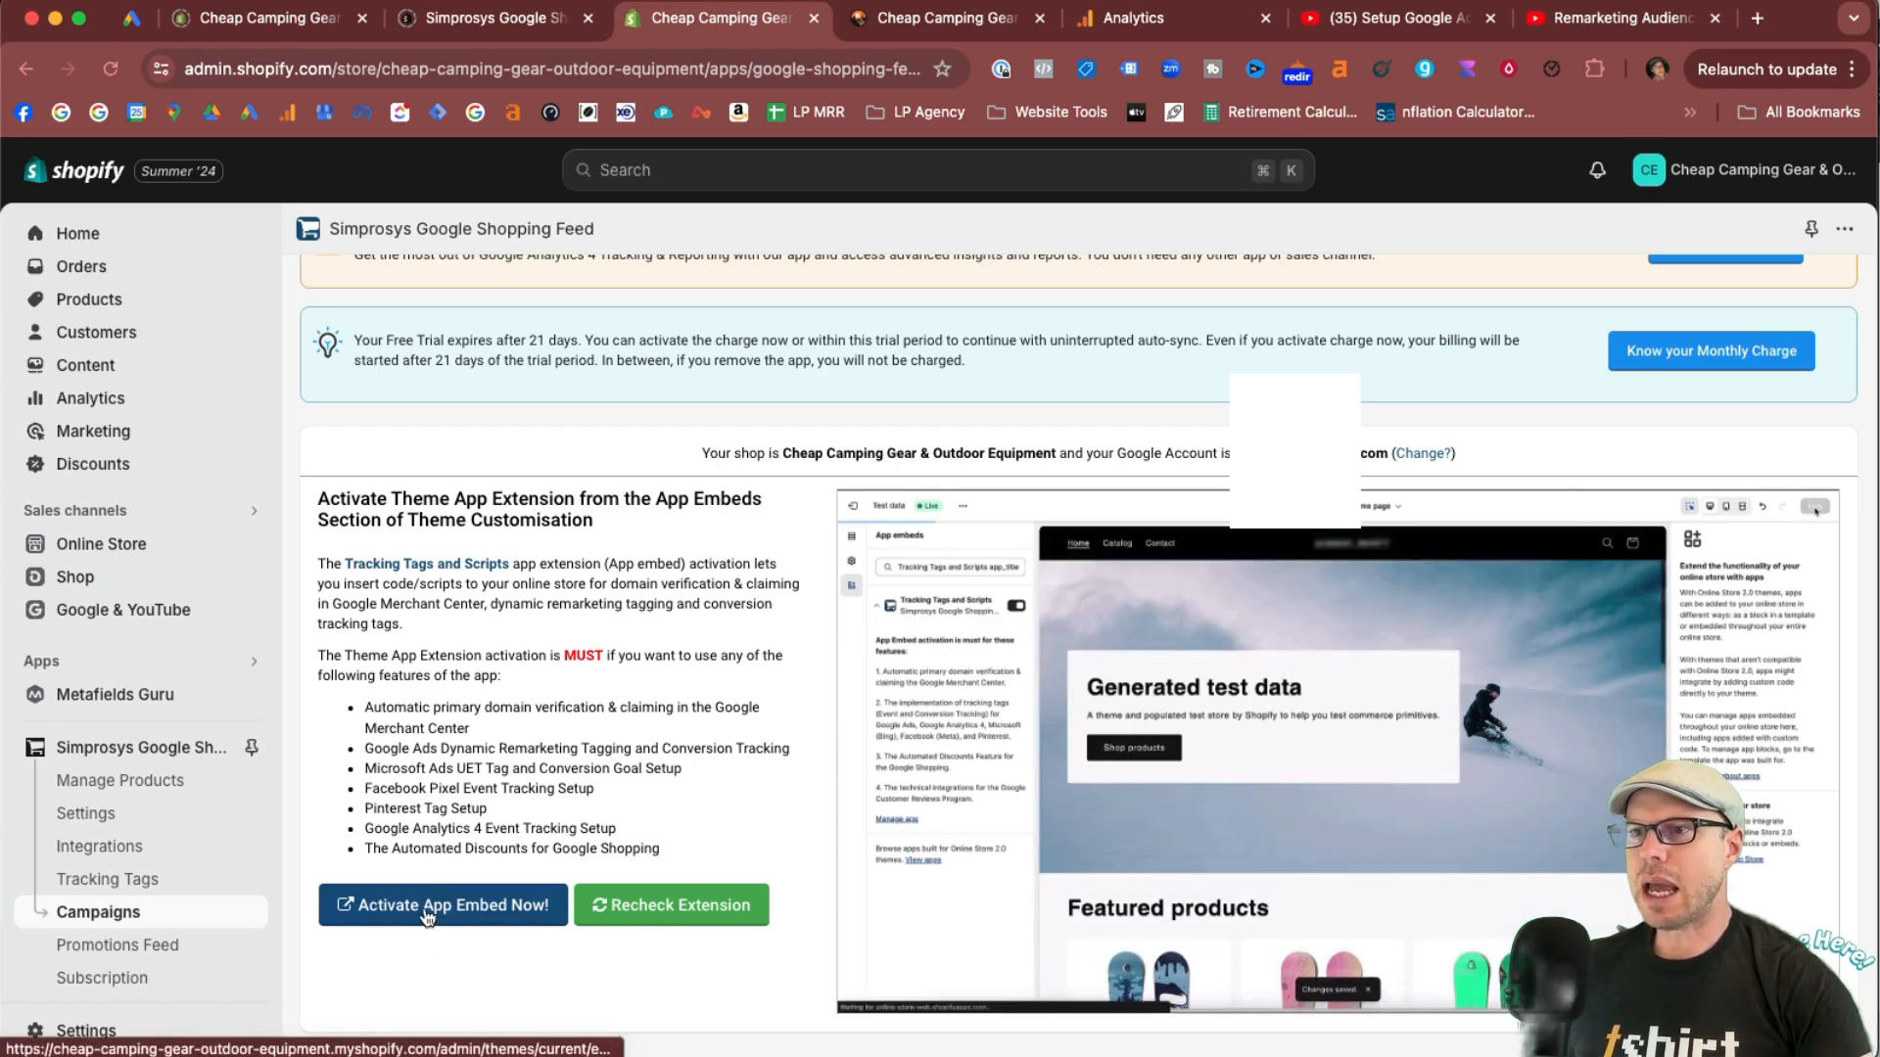
# Activate the Tracking Tags and Scripts app embed in the live theme and save the theme.
pyautogui.click(425, 913)
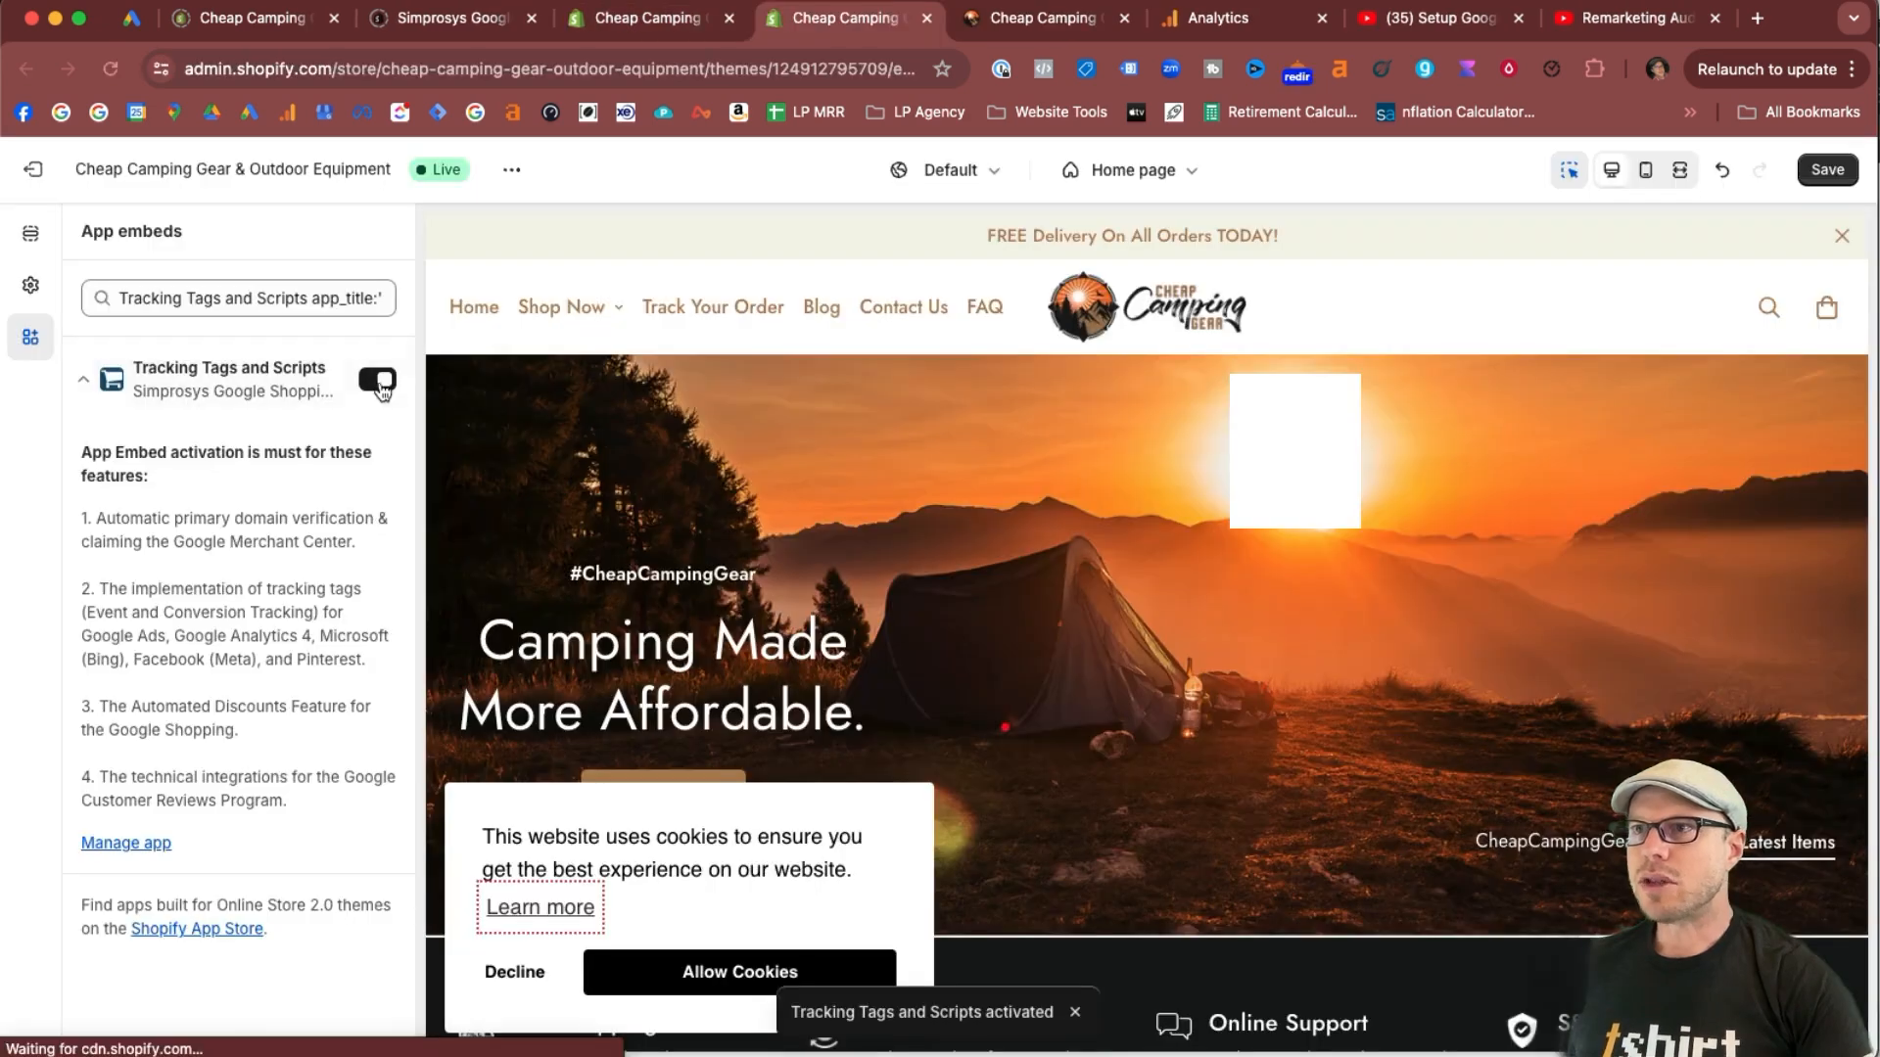
pyautogui.click(646, 18)
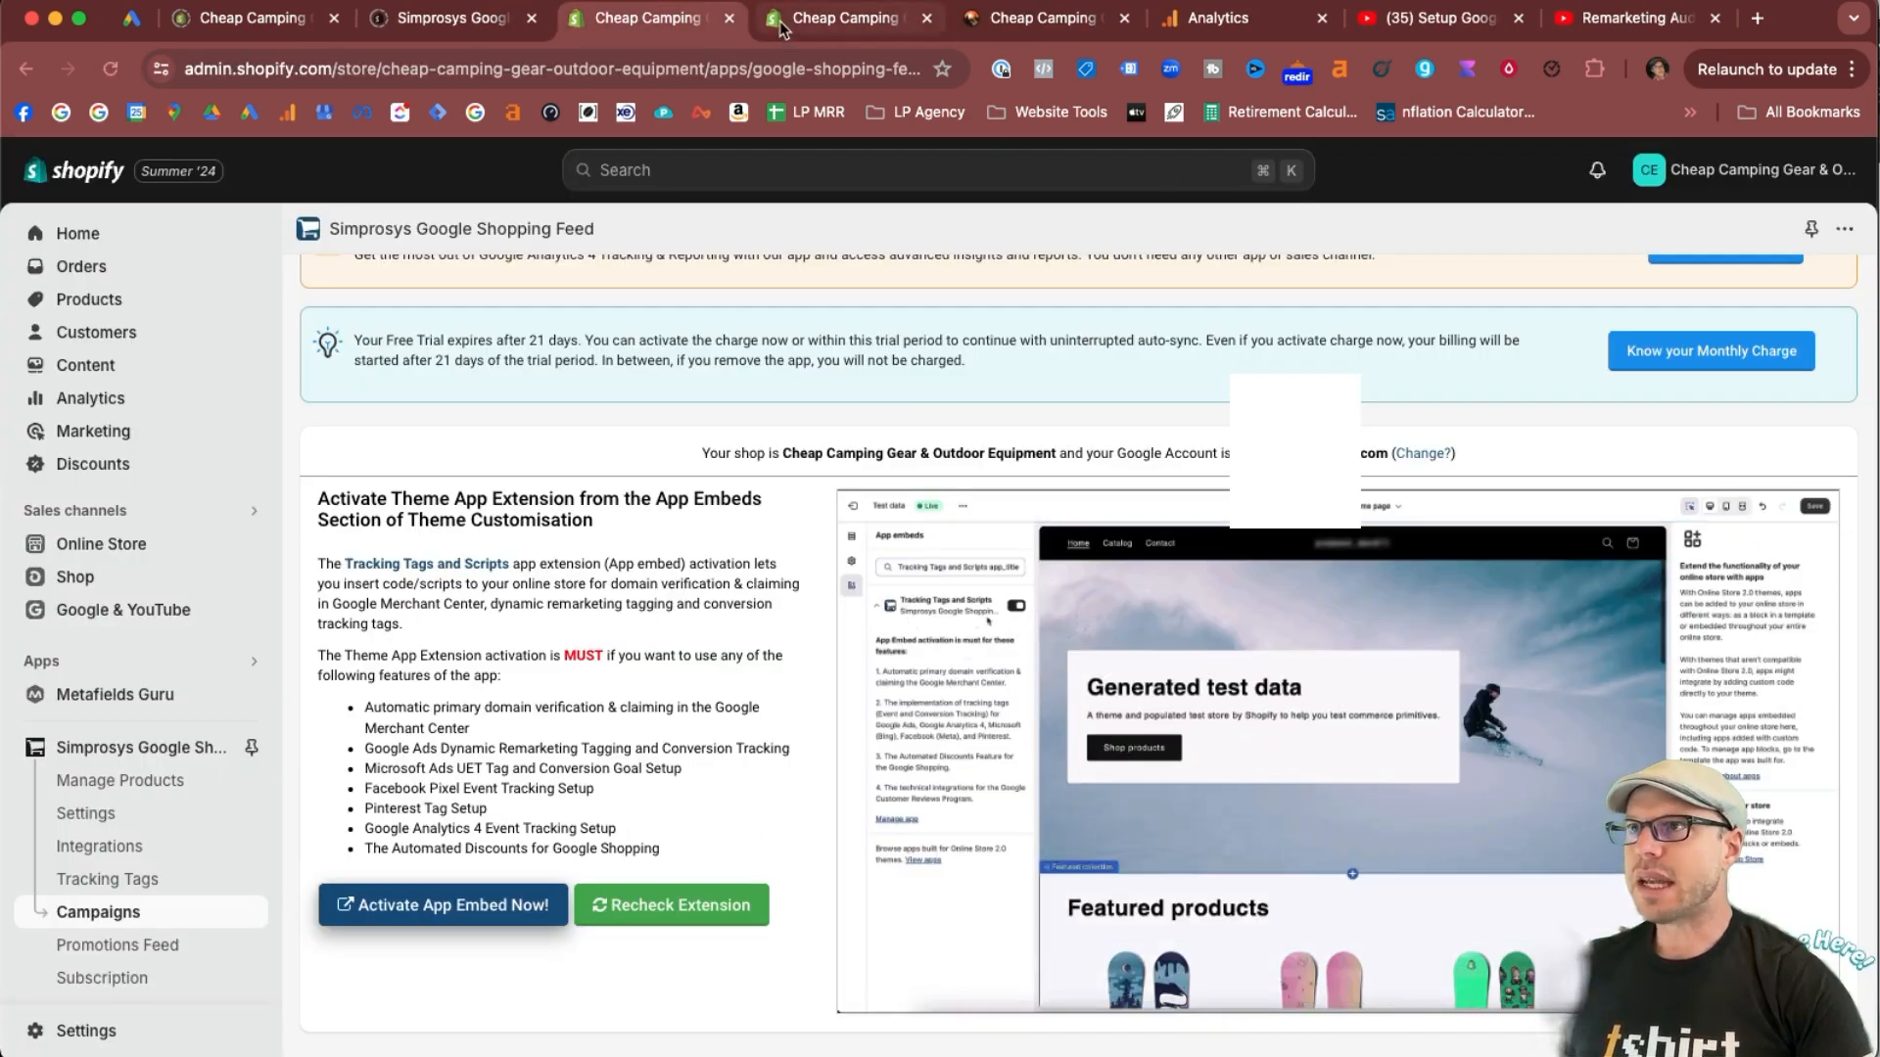
pyautogui.click(844, 18)
pyautogui.click(1827, 172)
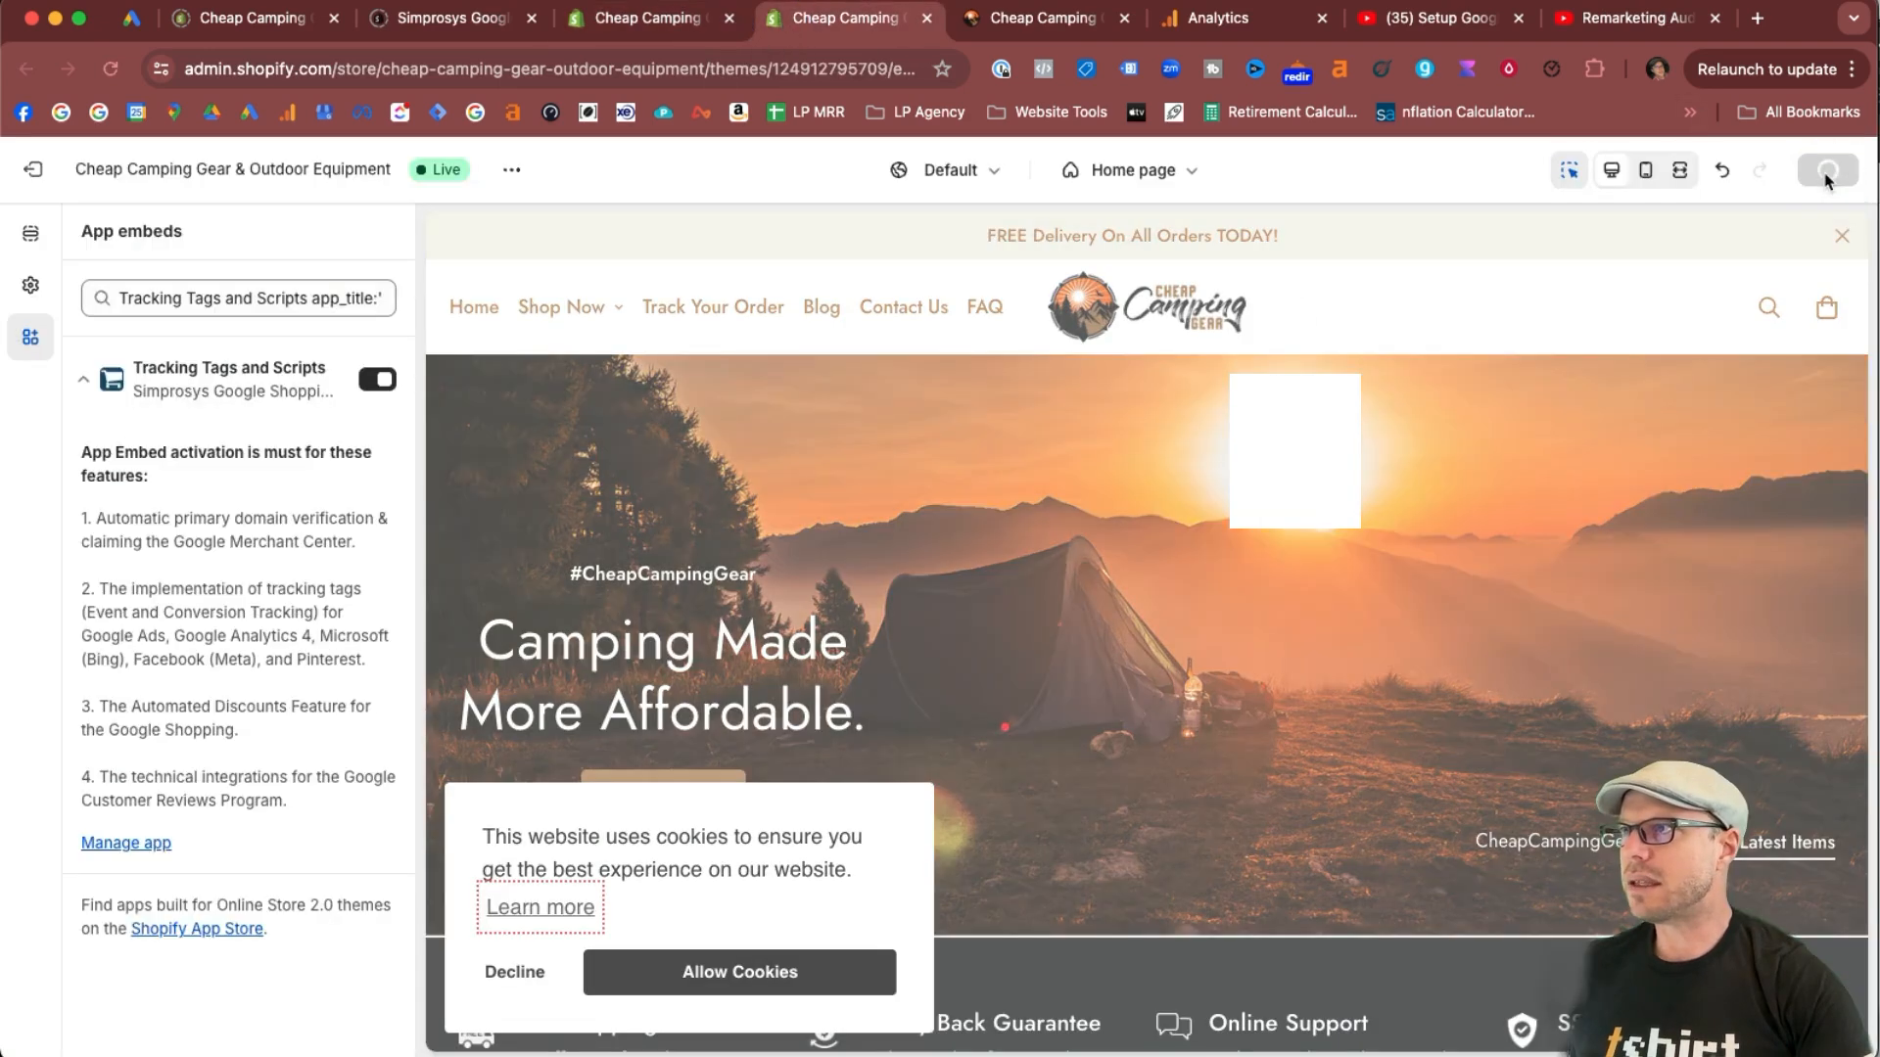
# Return to the Simprosys campaigns page and reload it to update the theme extension status.
pyautogui.hotkey('ctrl', 'shift', 'Tab')
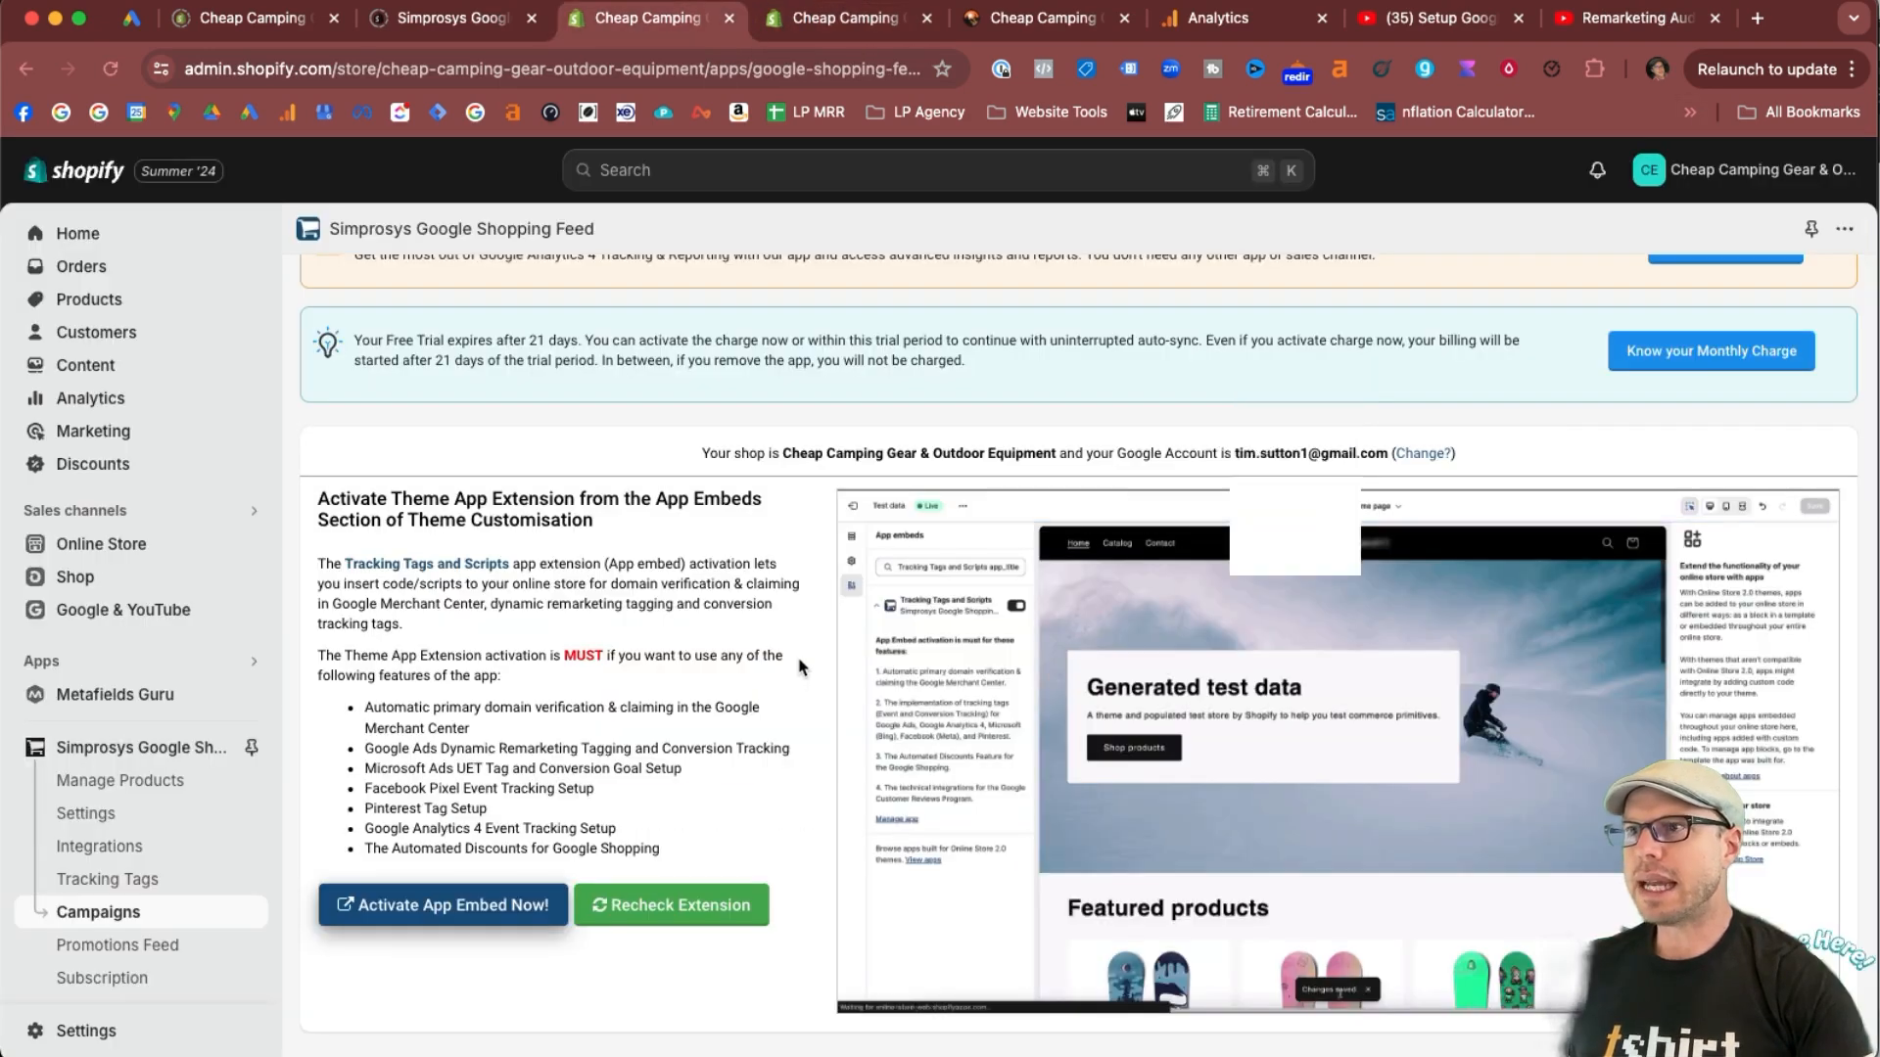
pyautogui.scroll(2, 798, 666)
pyautogui.scroll(-1, 798, 667)
pyautogui.scroll(1, 798, 666)
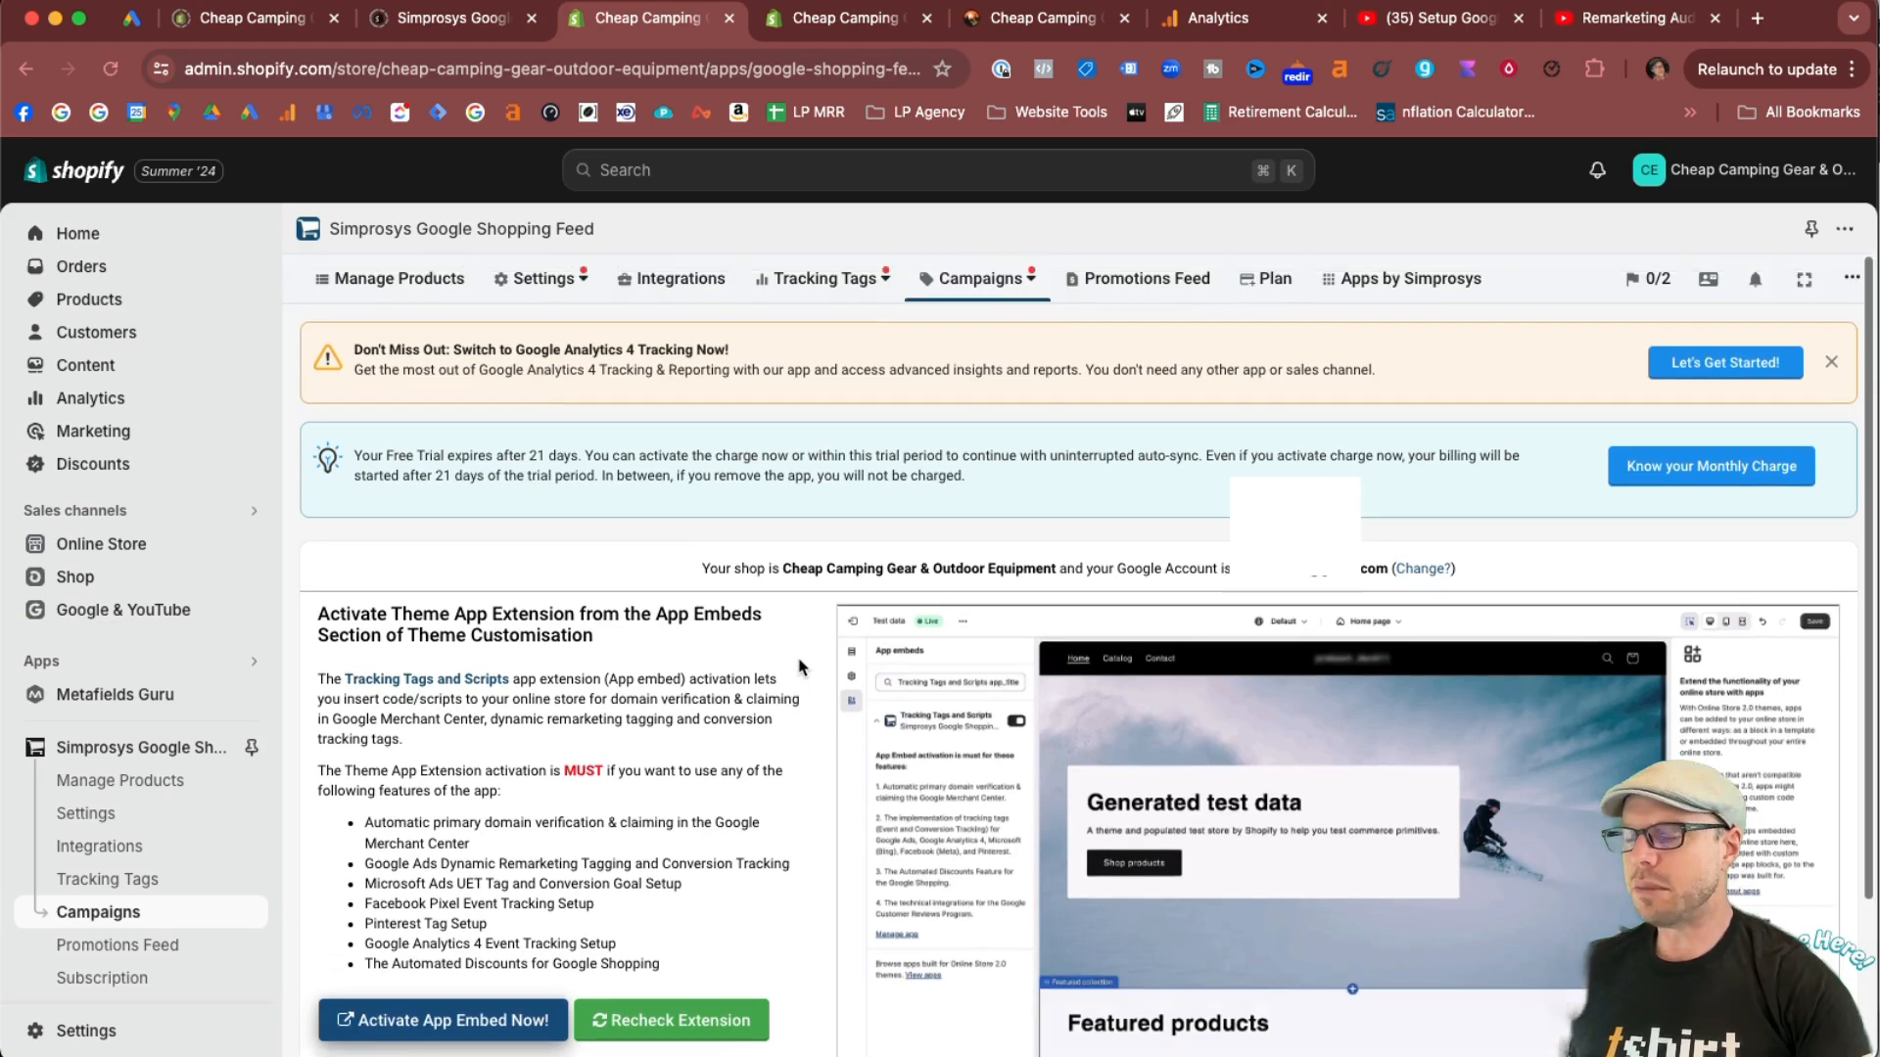
pyautogui.press('super+r')
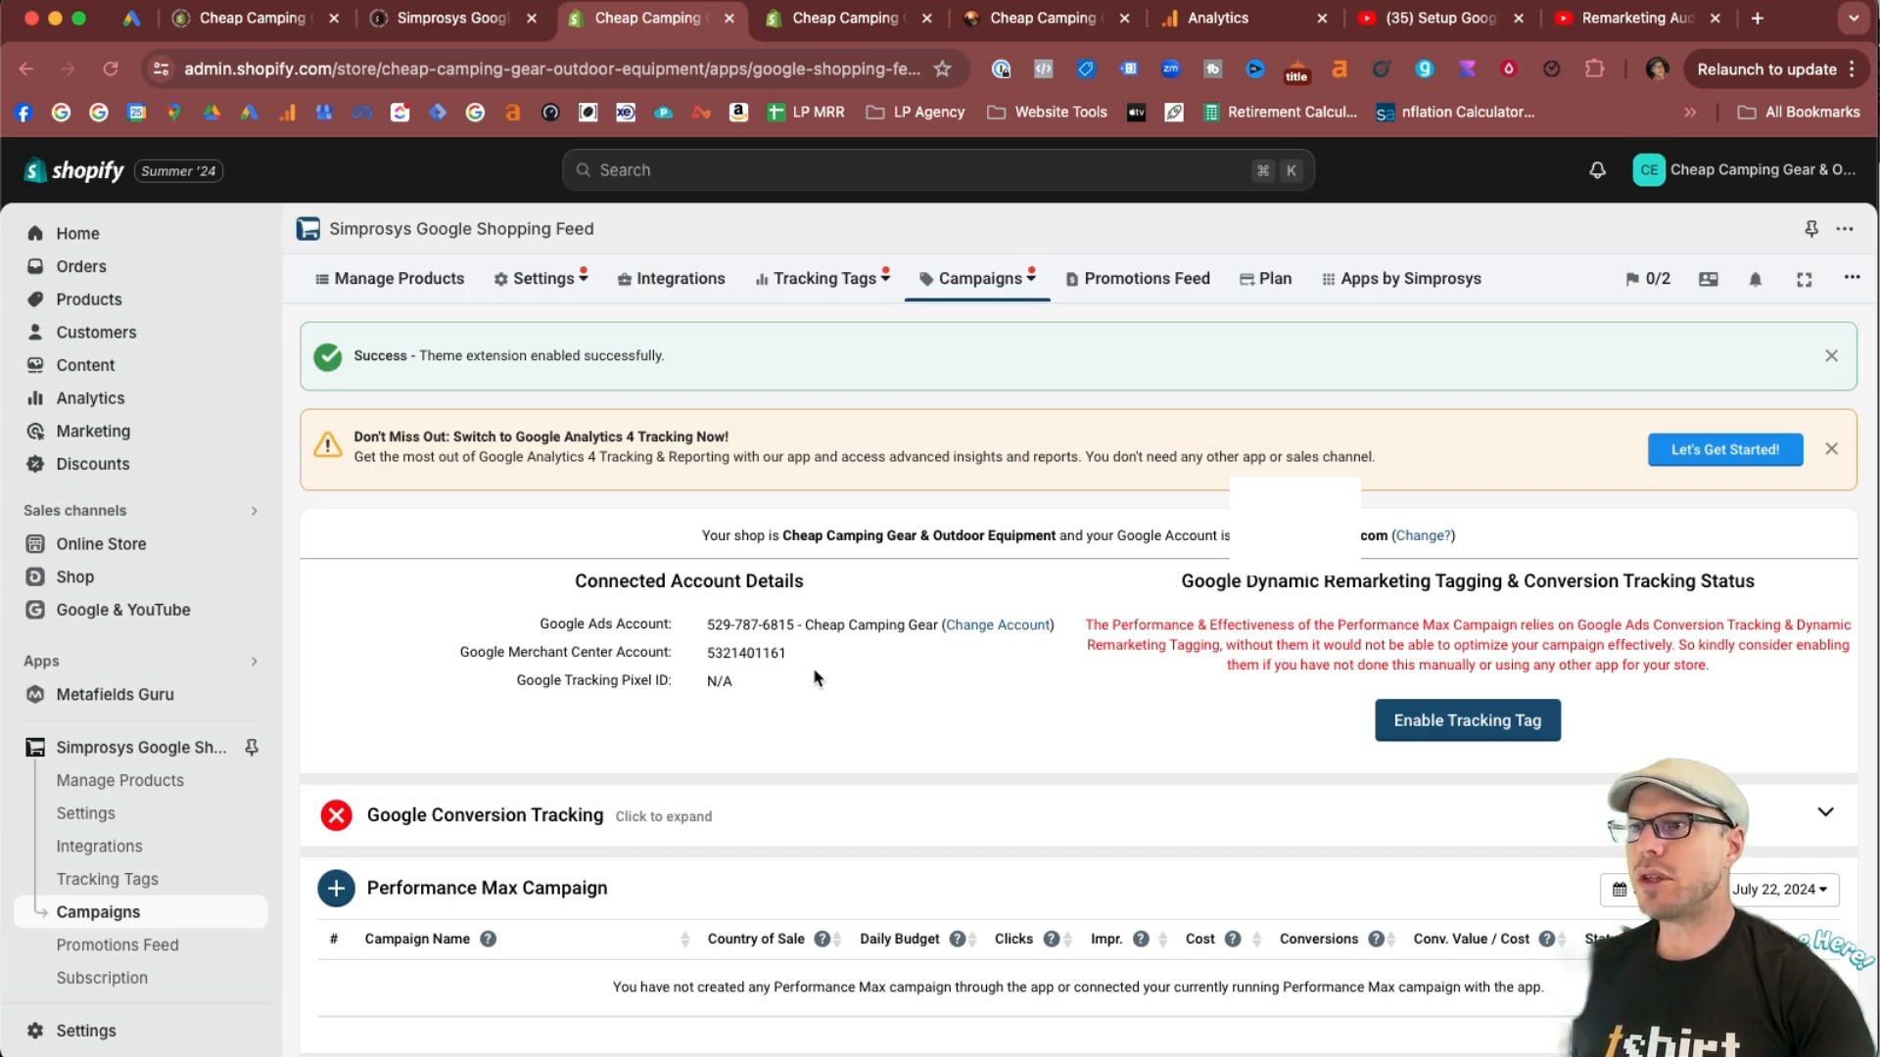
# Expand the Google Conversion Tracking section and read the notice about dynamic remarketing tagging and conversion tracking.
pyautogui.click(651, 816)
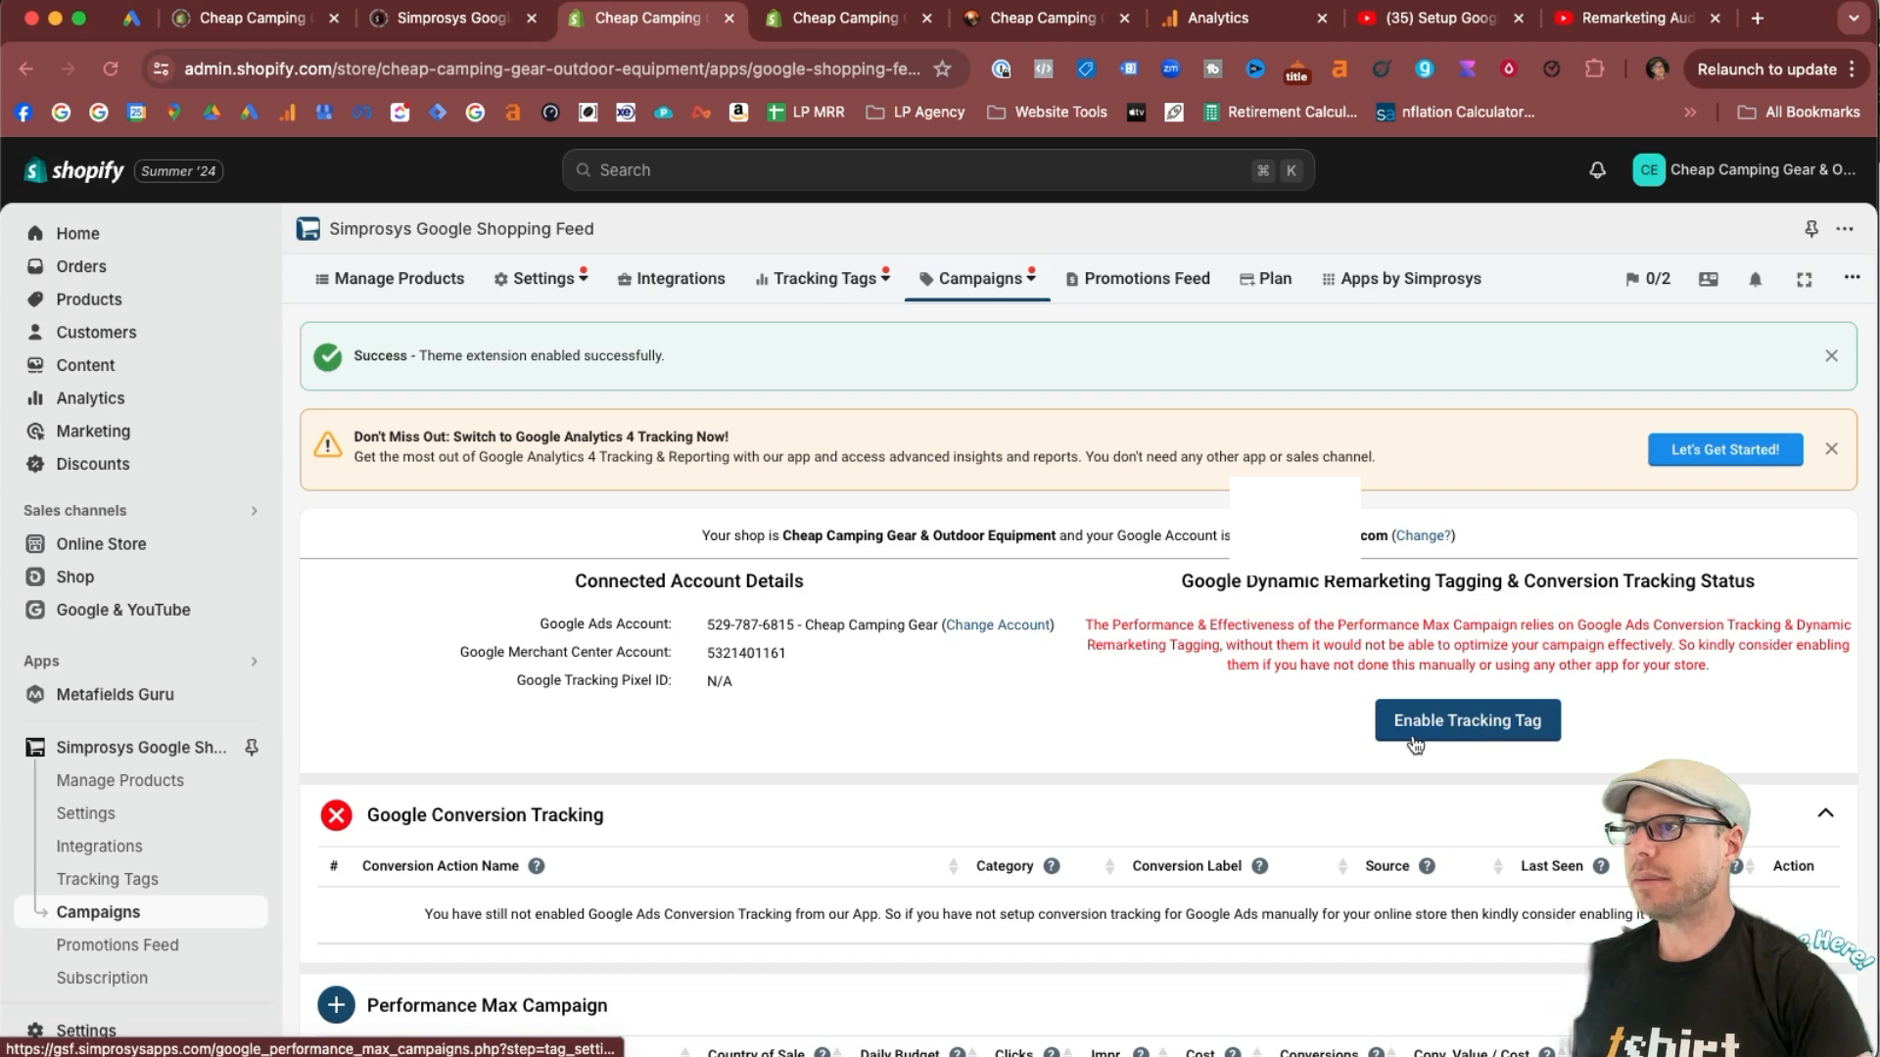
pyautogui.moveTo(1094, 623); pyautogui.dragTo(1812, 679)
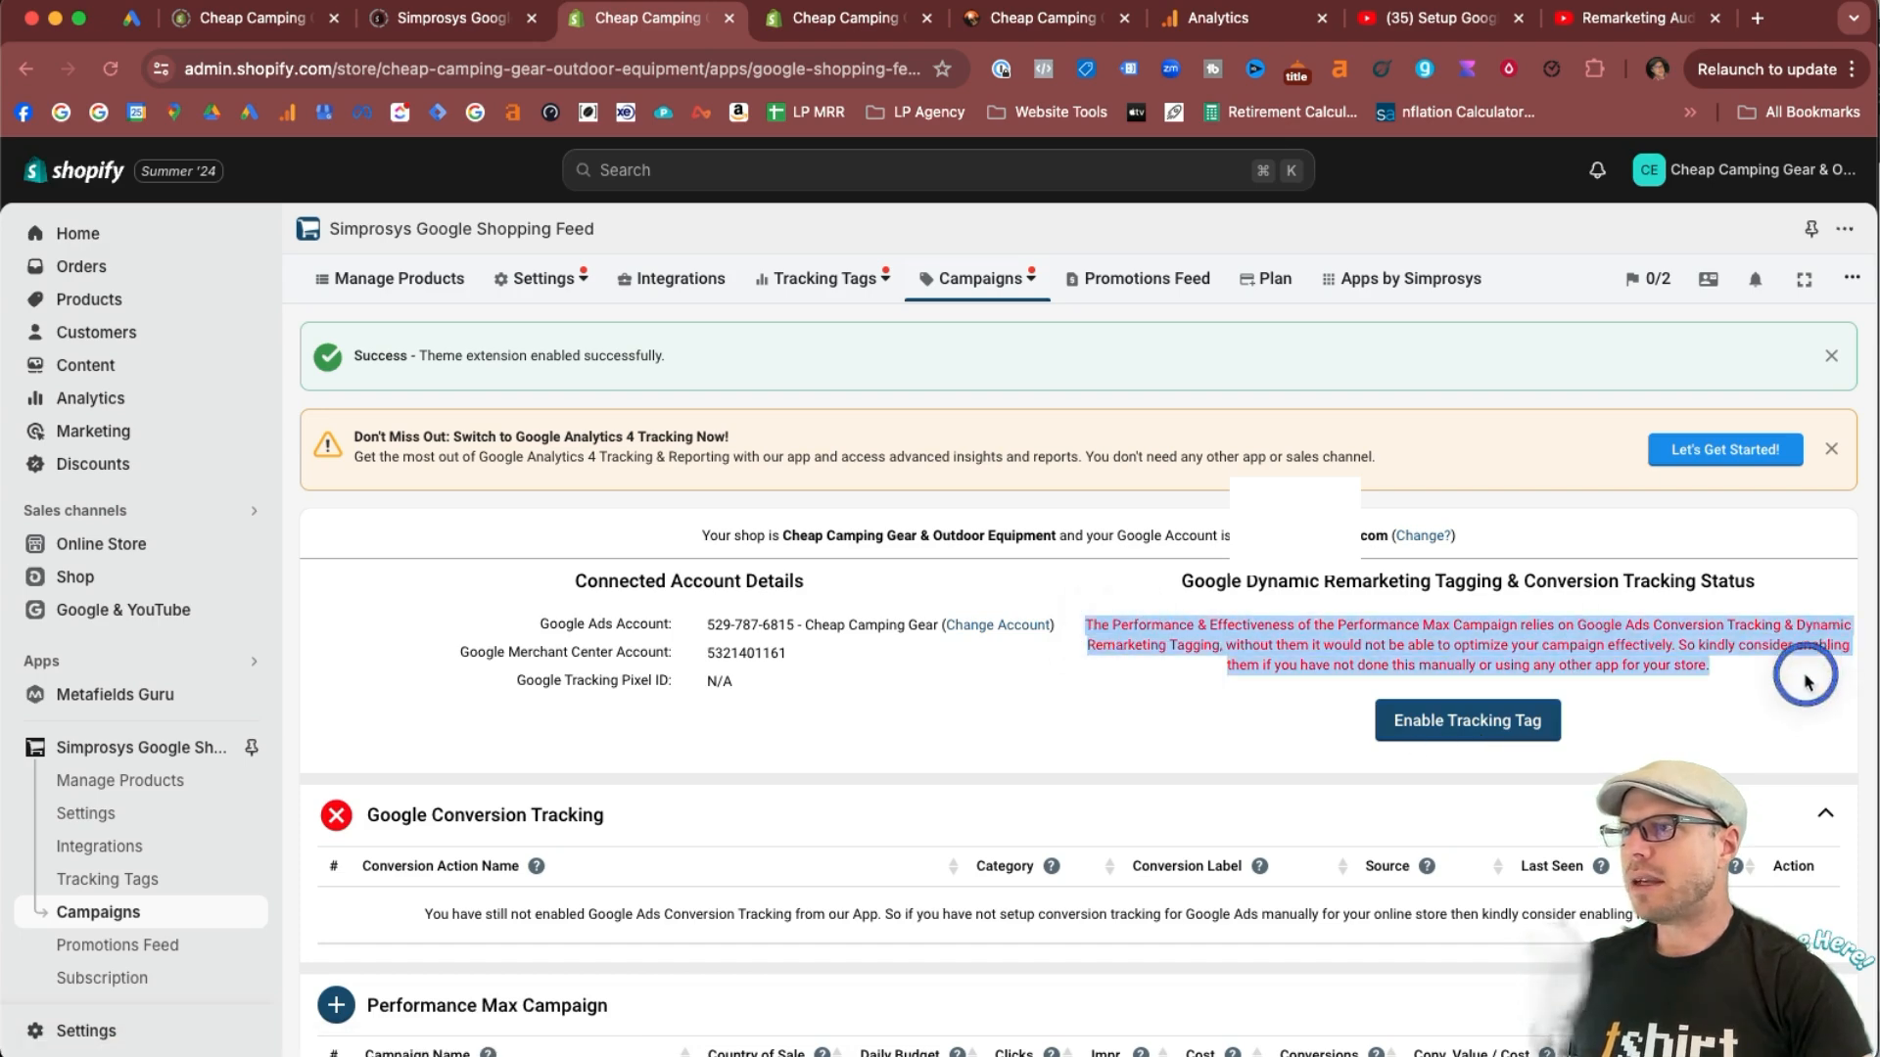
pyautogui.click(1812, 680)
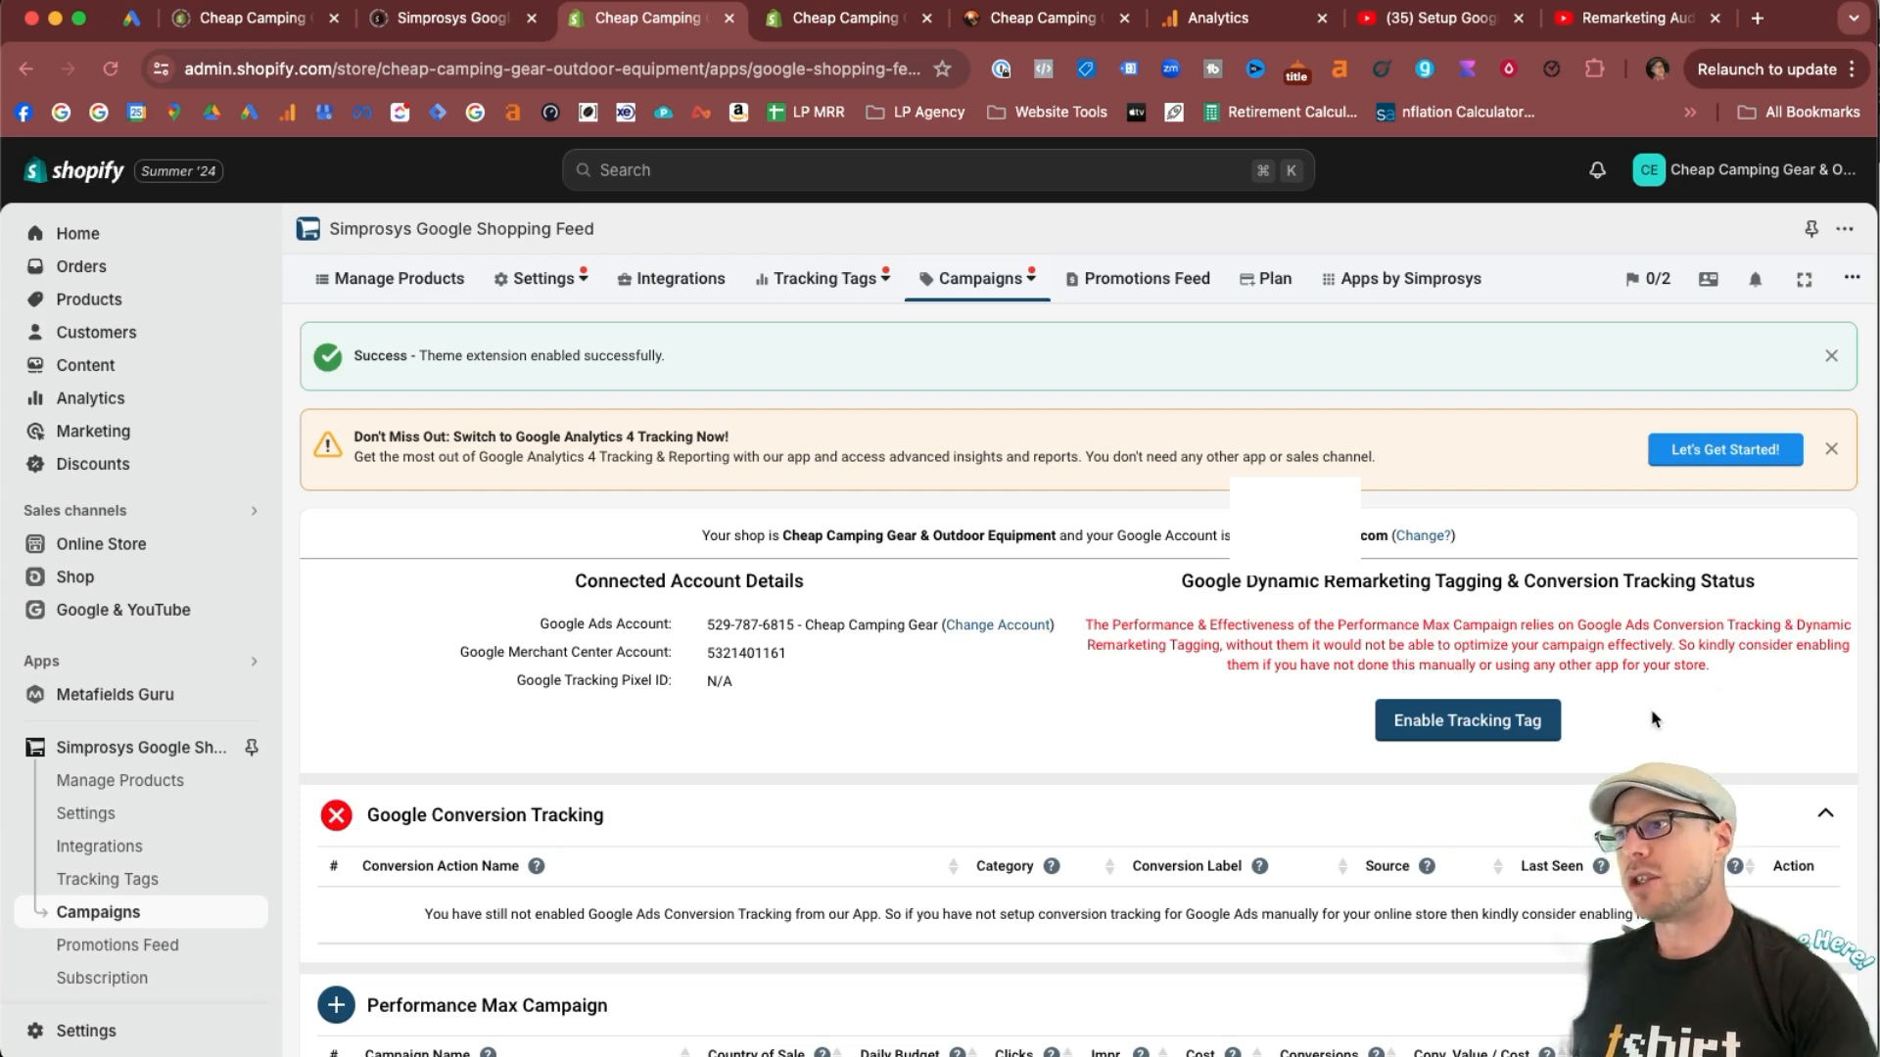
pyautogui.moveTo(1680, 644); pyautogui.dragTo(1750, 683)
pyautogui.click(1751, 682)
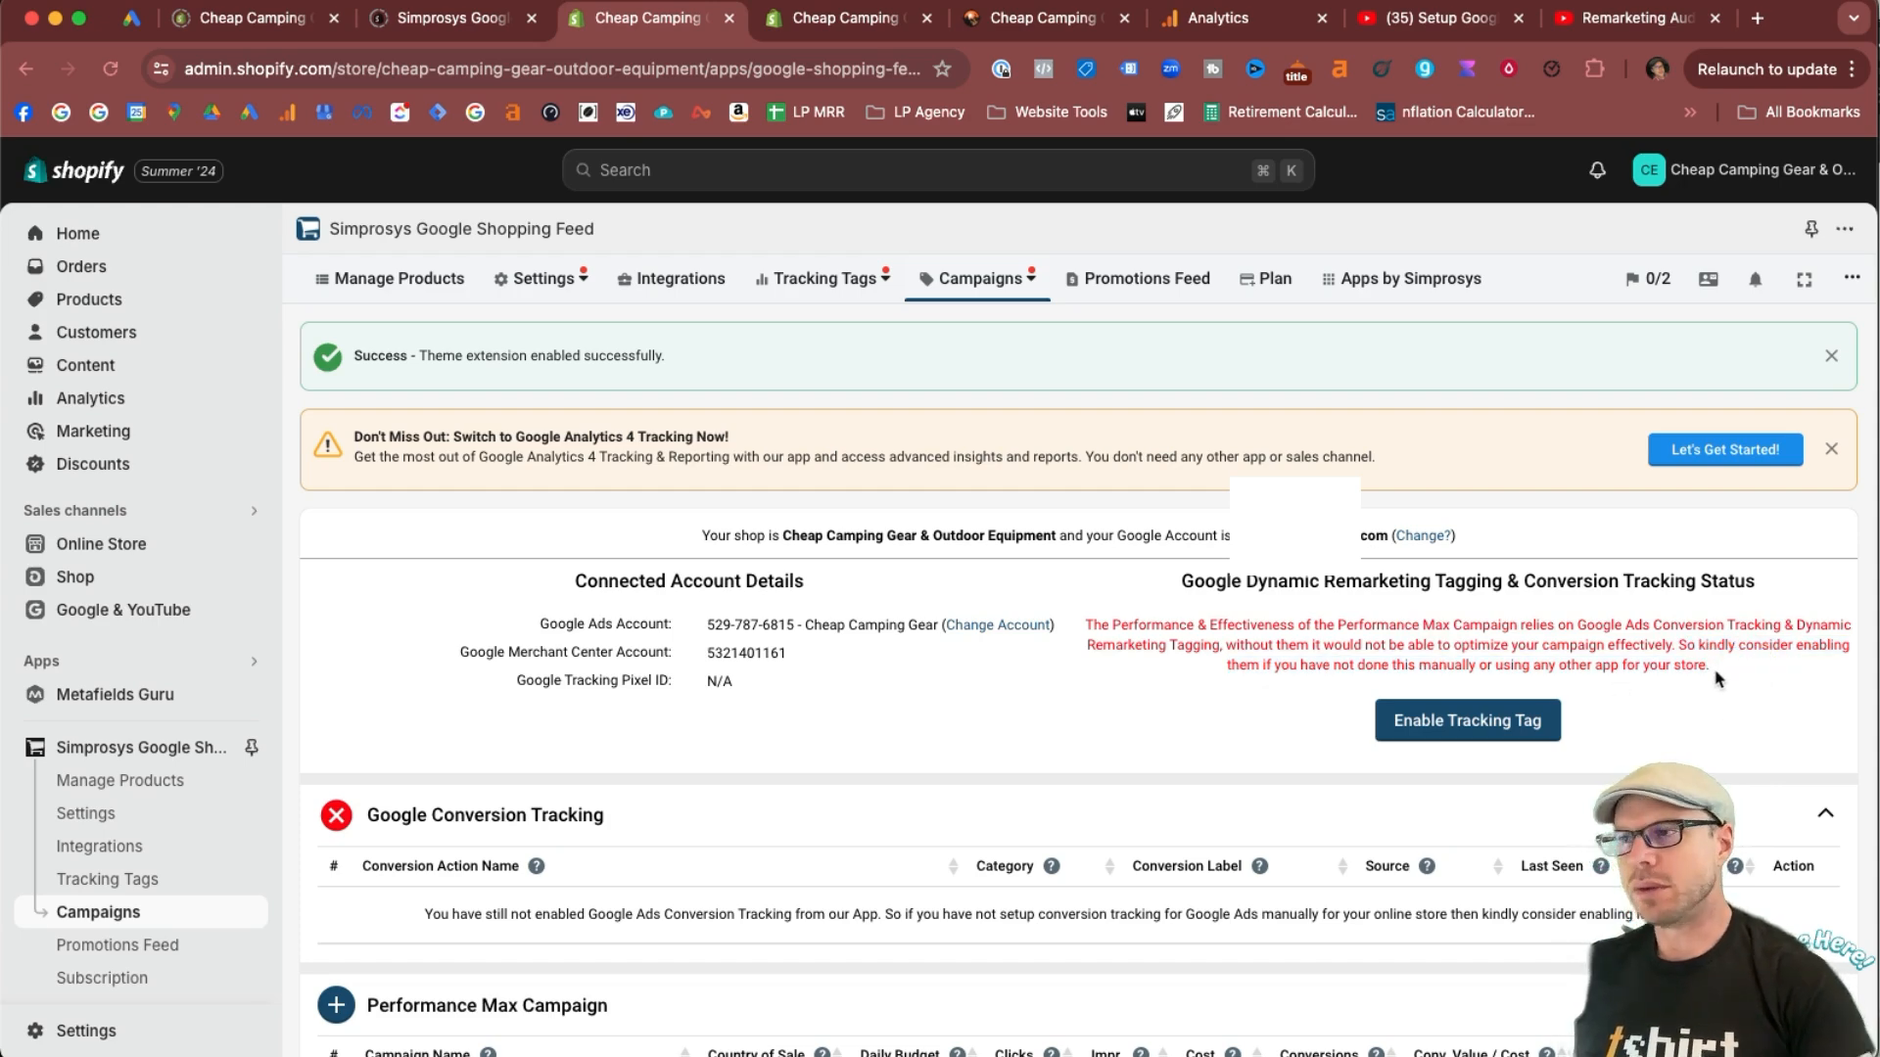
# Start enabling the tracking tag with Dynamic Remarketing Tagging and Purchase Action Conversion Tracking selected, using Order Total as the conversion value.
pyautogui.click(1463, 729)
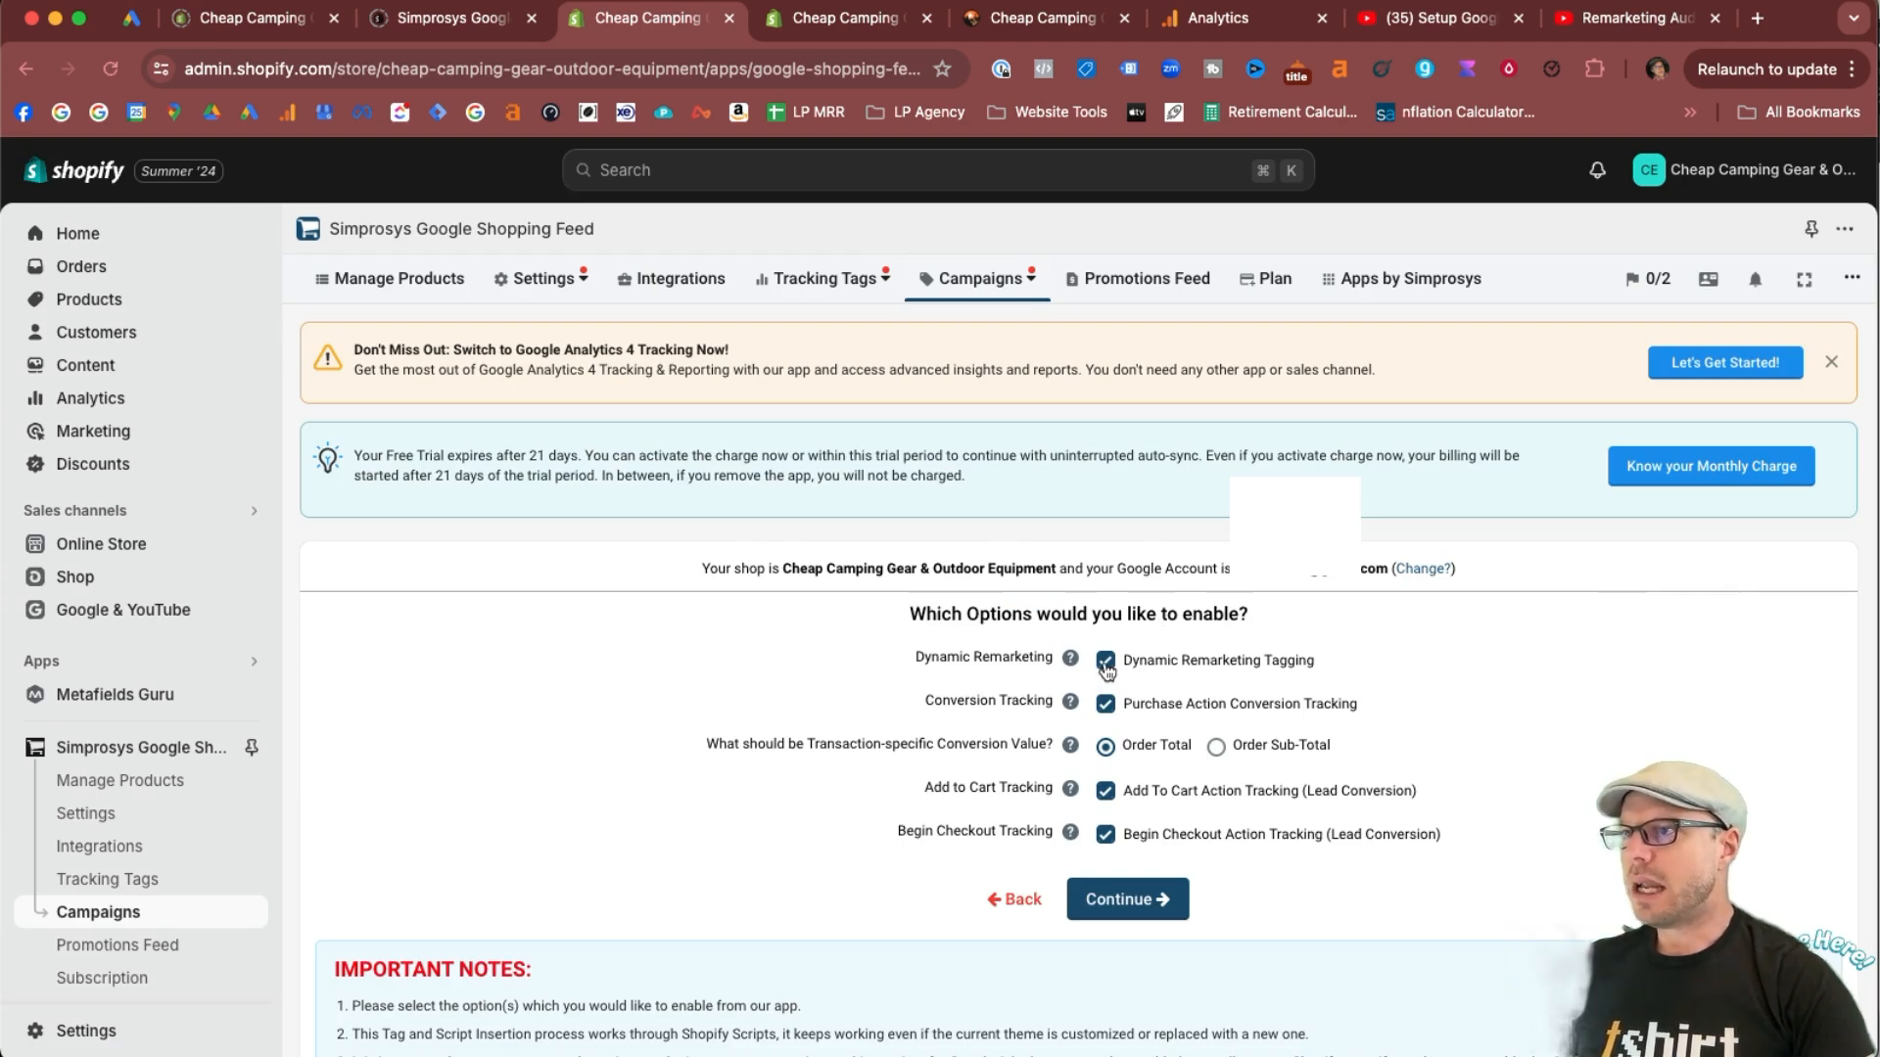
pyautogui.click(1106, 667)
pyautogui.click(1106, 706)
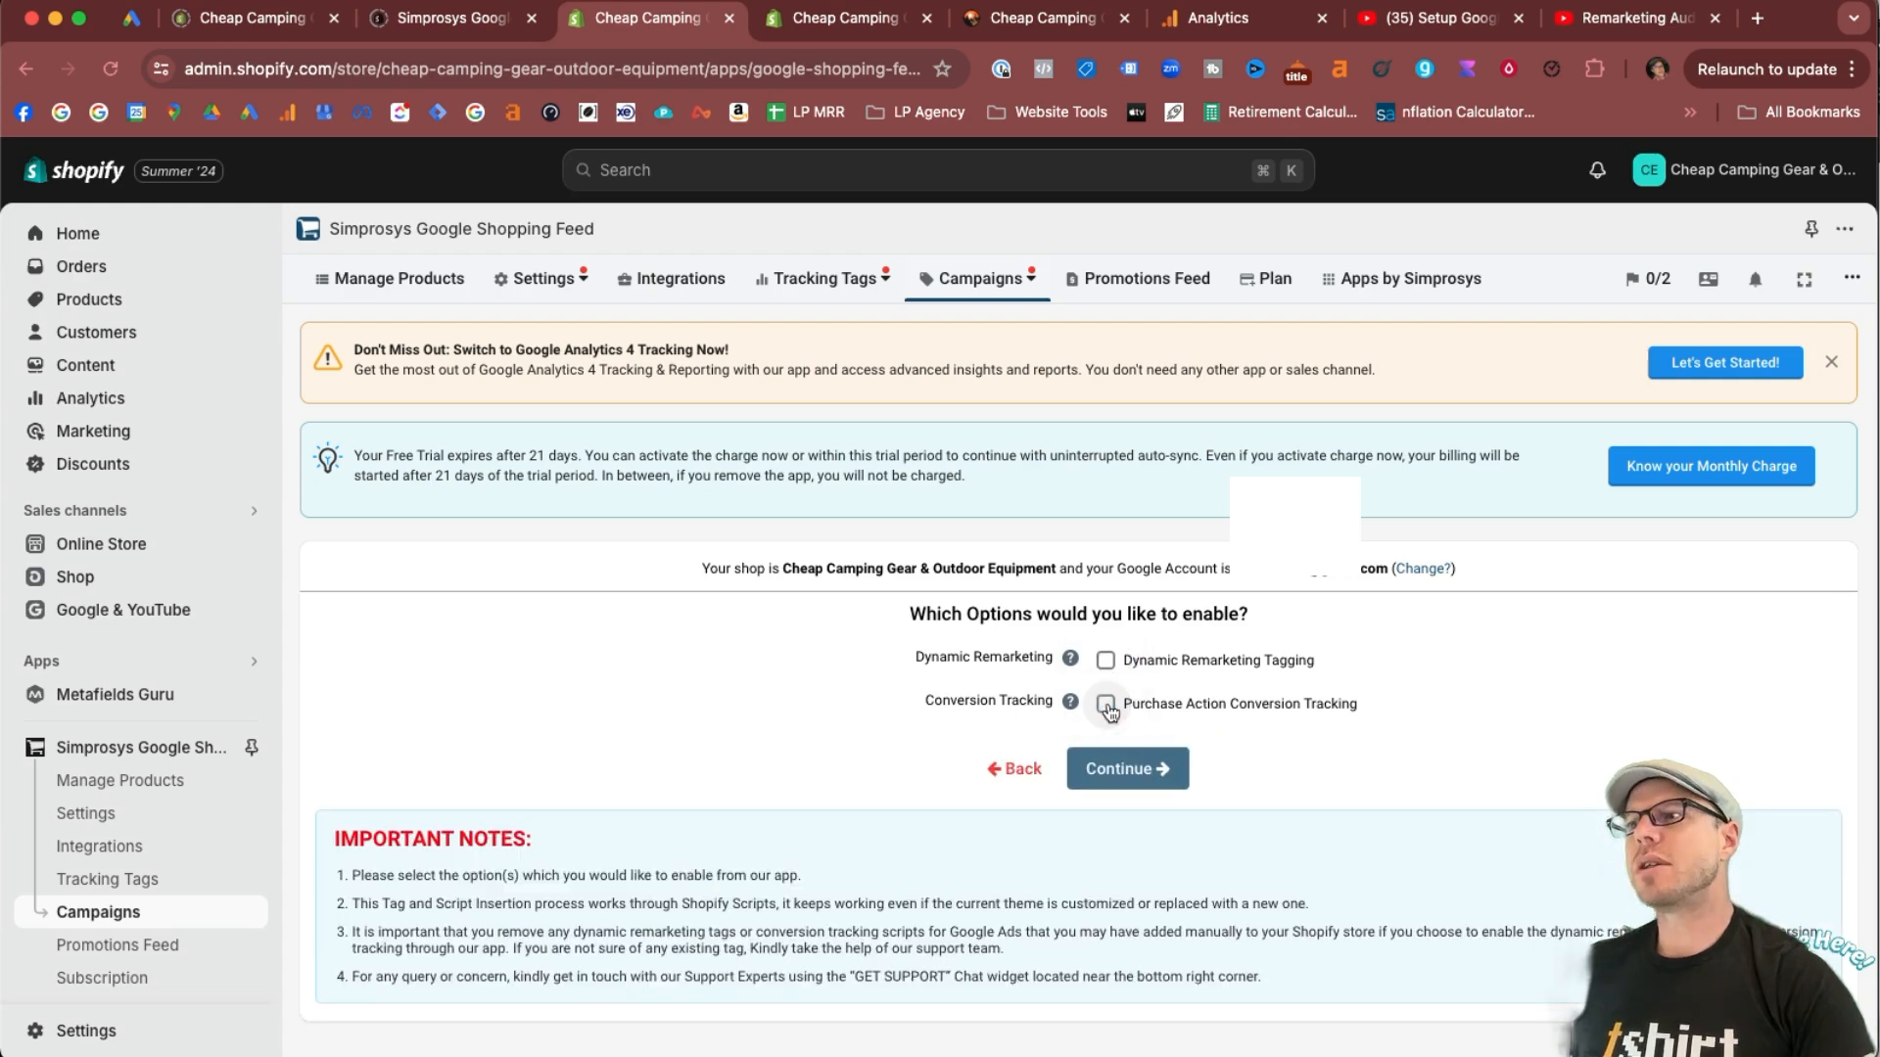
pyautogui.click(1106, 705)
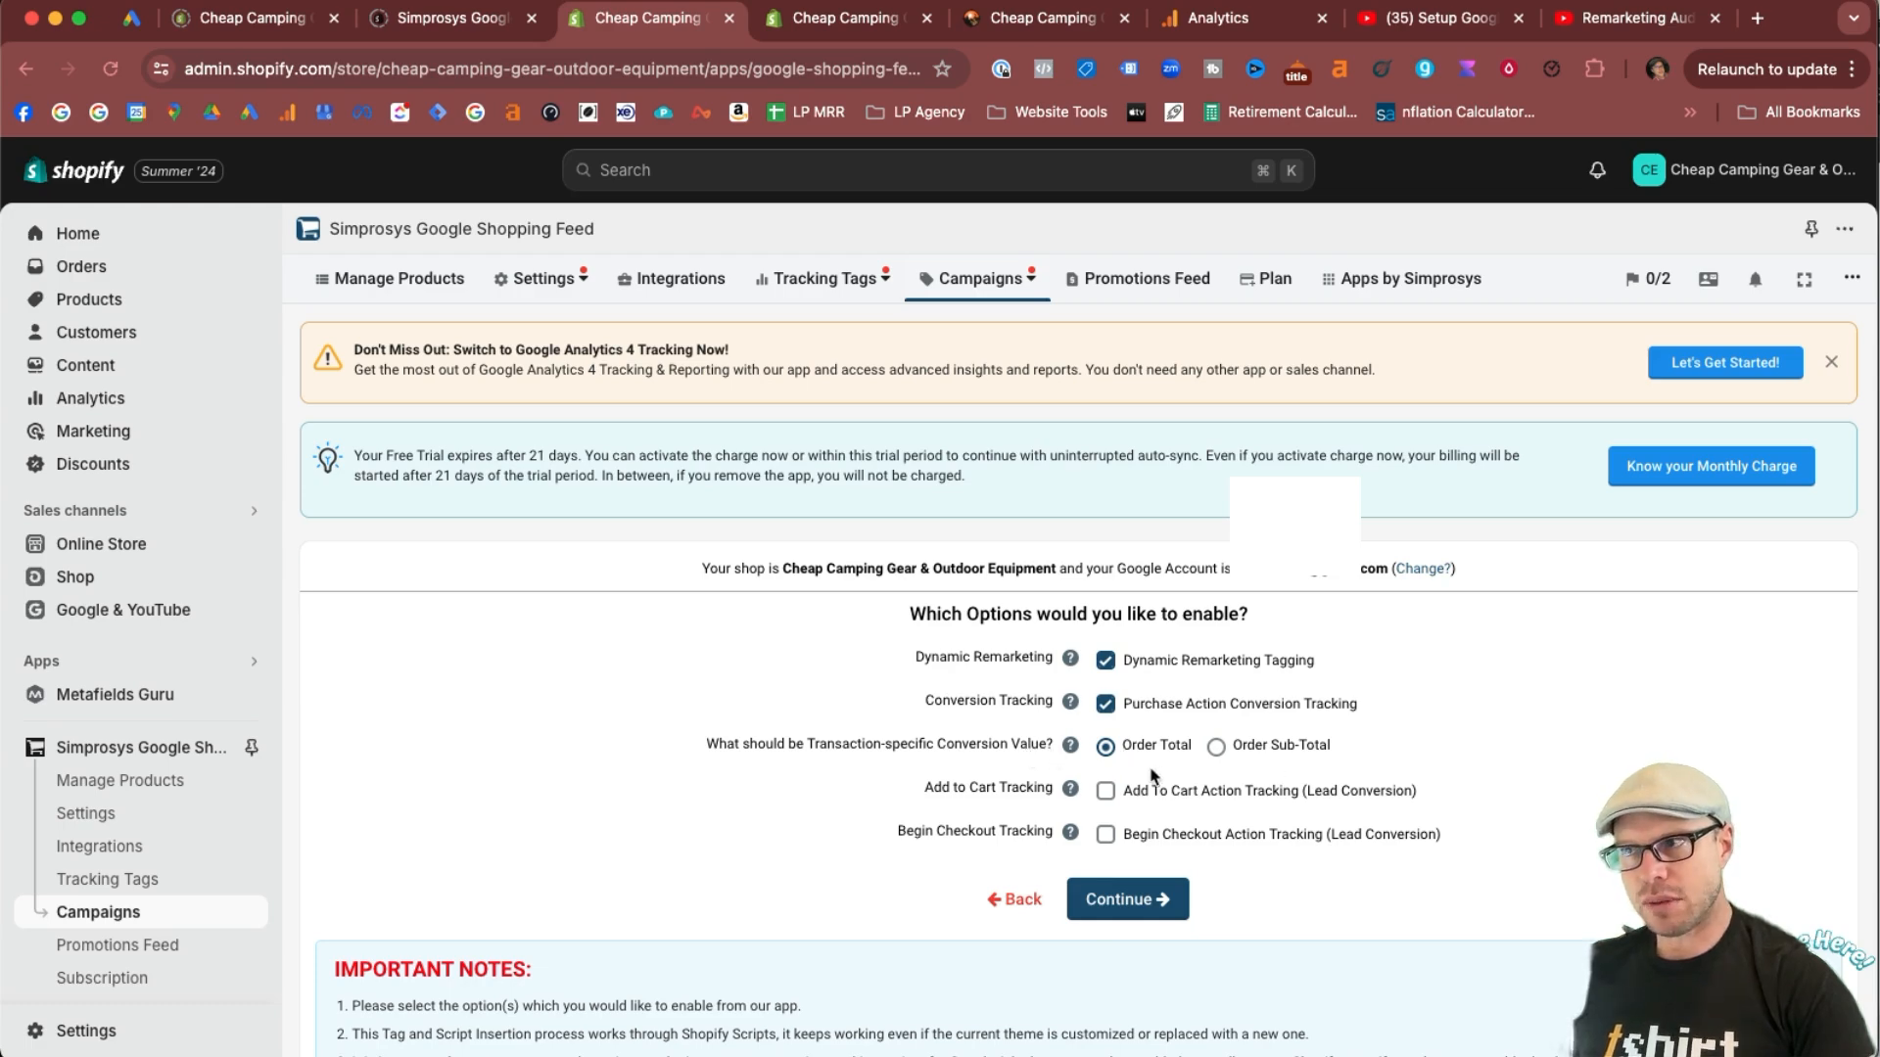
pyautogui.moveTo(1069, 747)
pyautogui.scroll(-2, 1069, 747)
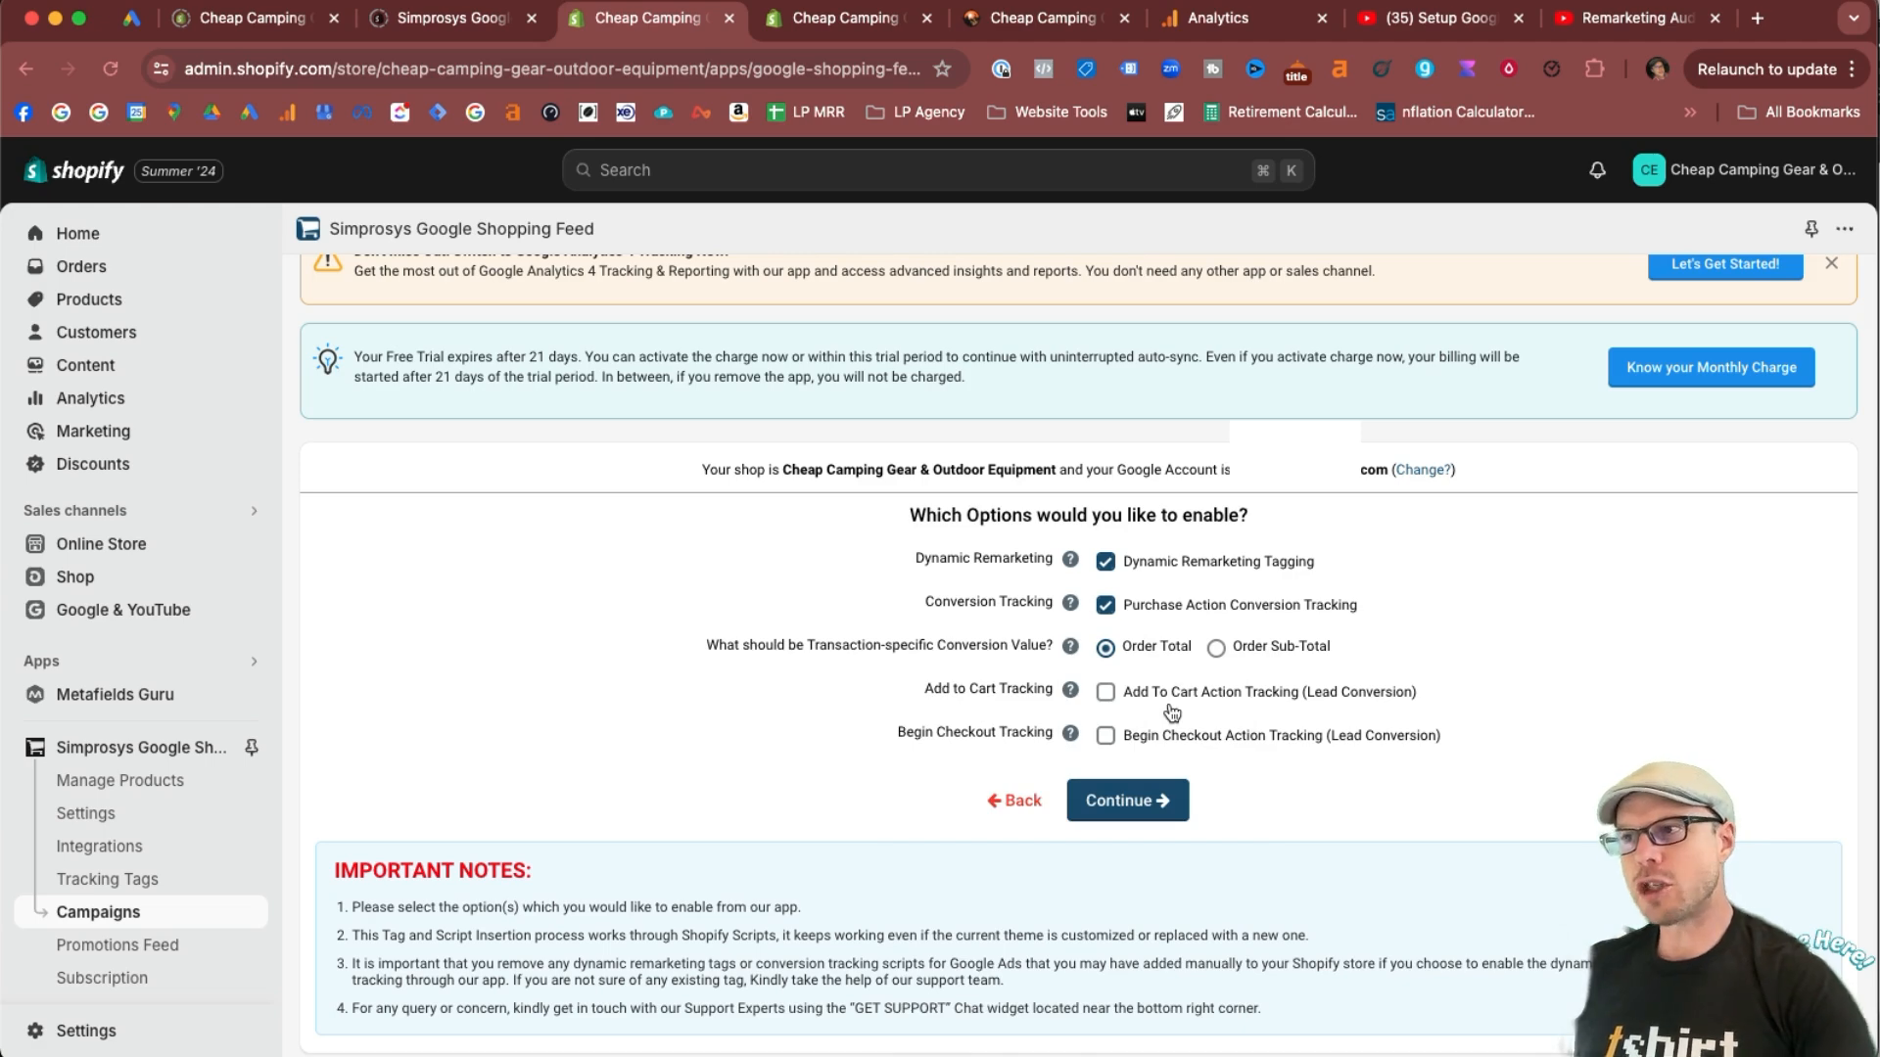
# Enable Add To Cart and Begin Checkout action tracking, and continue to the conversion actions setup.
pyautogui.click(1107, 693)
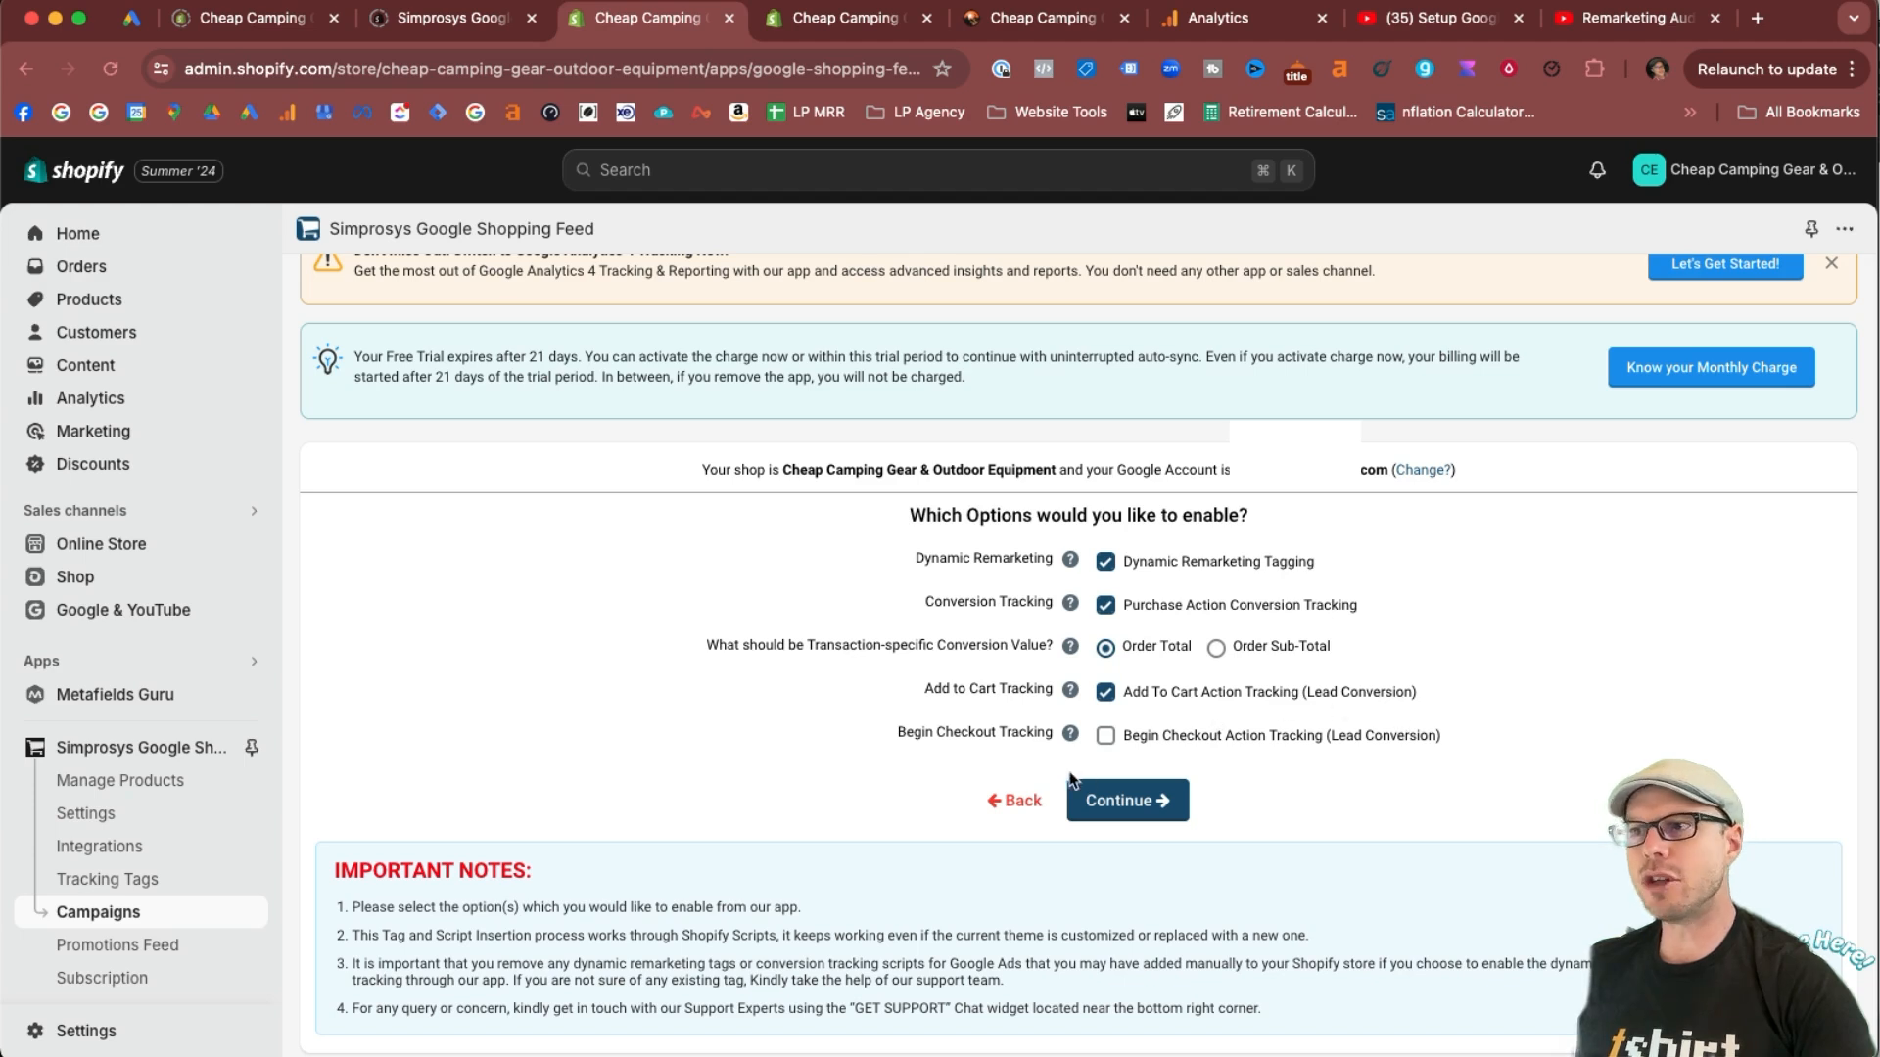
pyautogui.click(1105, 736)
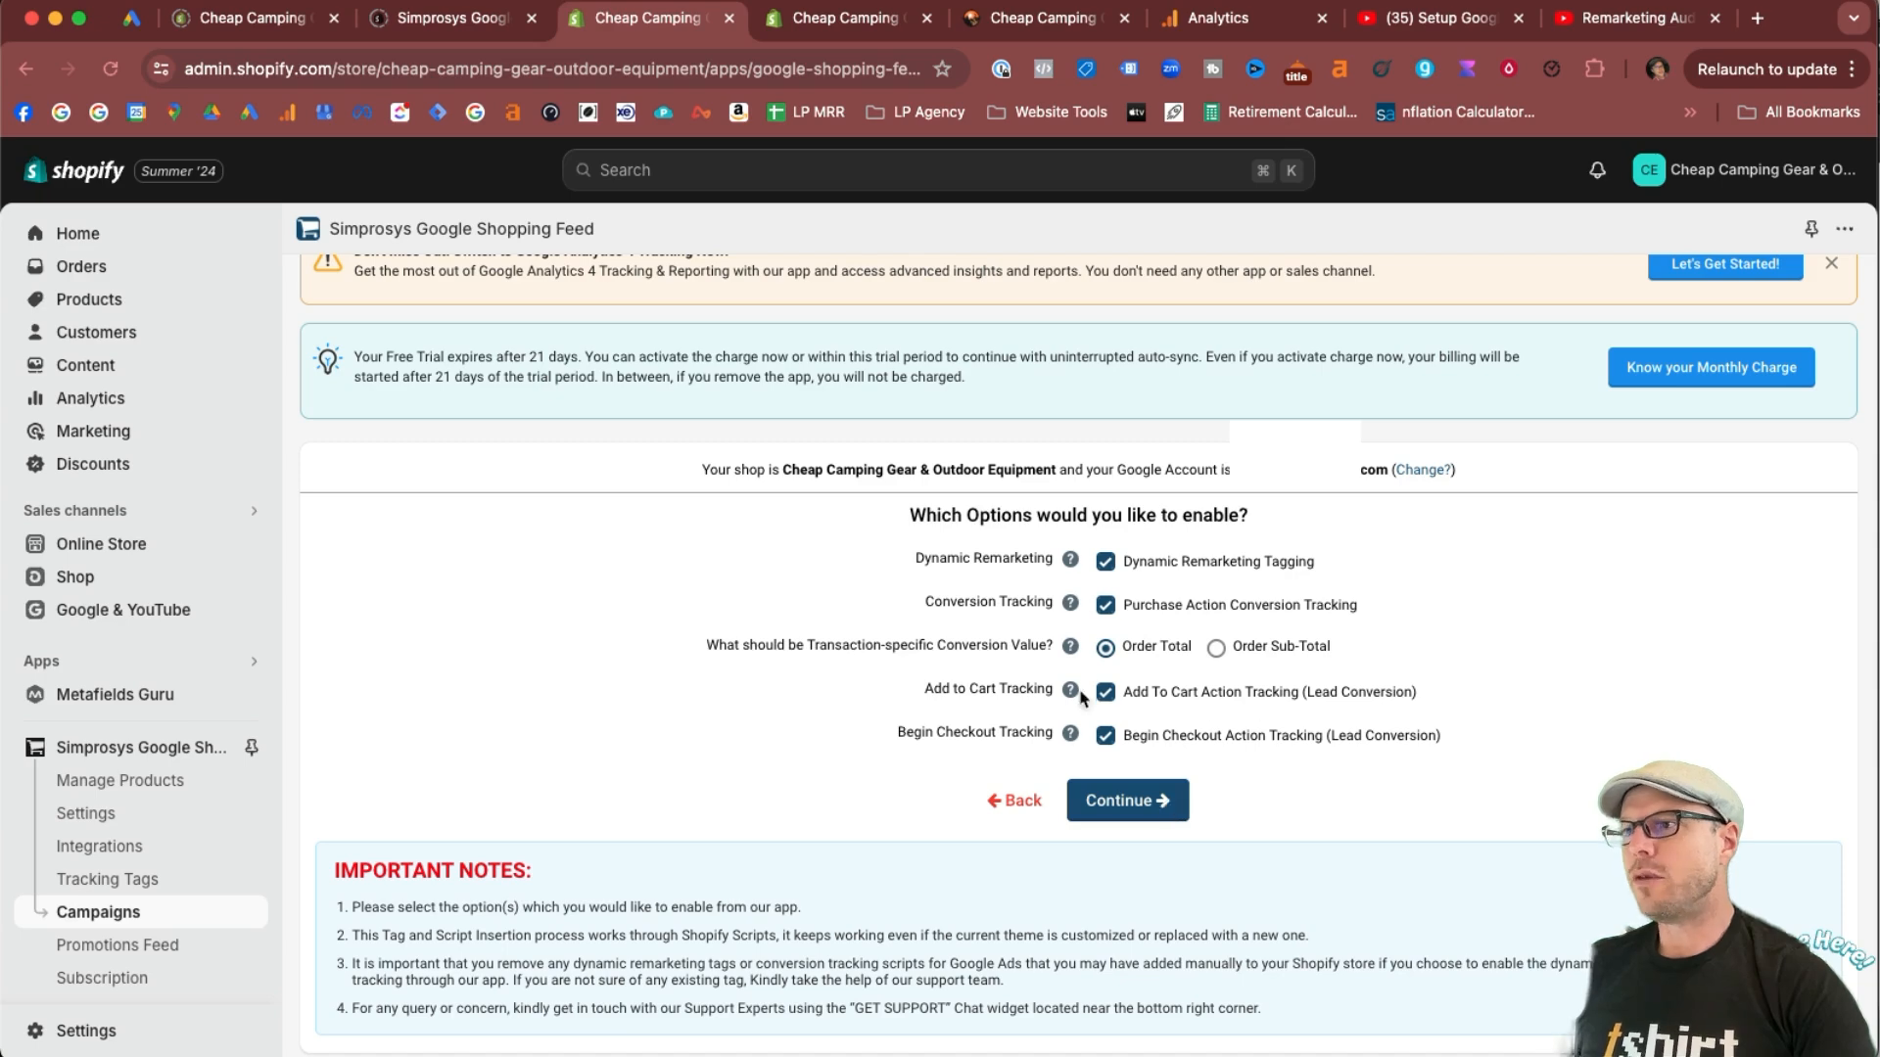
pyautogui.moveTo(1070, 691)
pyautogui.moveTo(1070, 734)
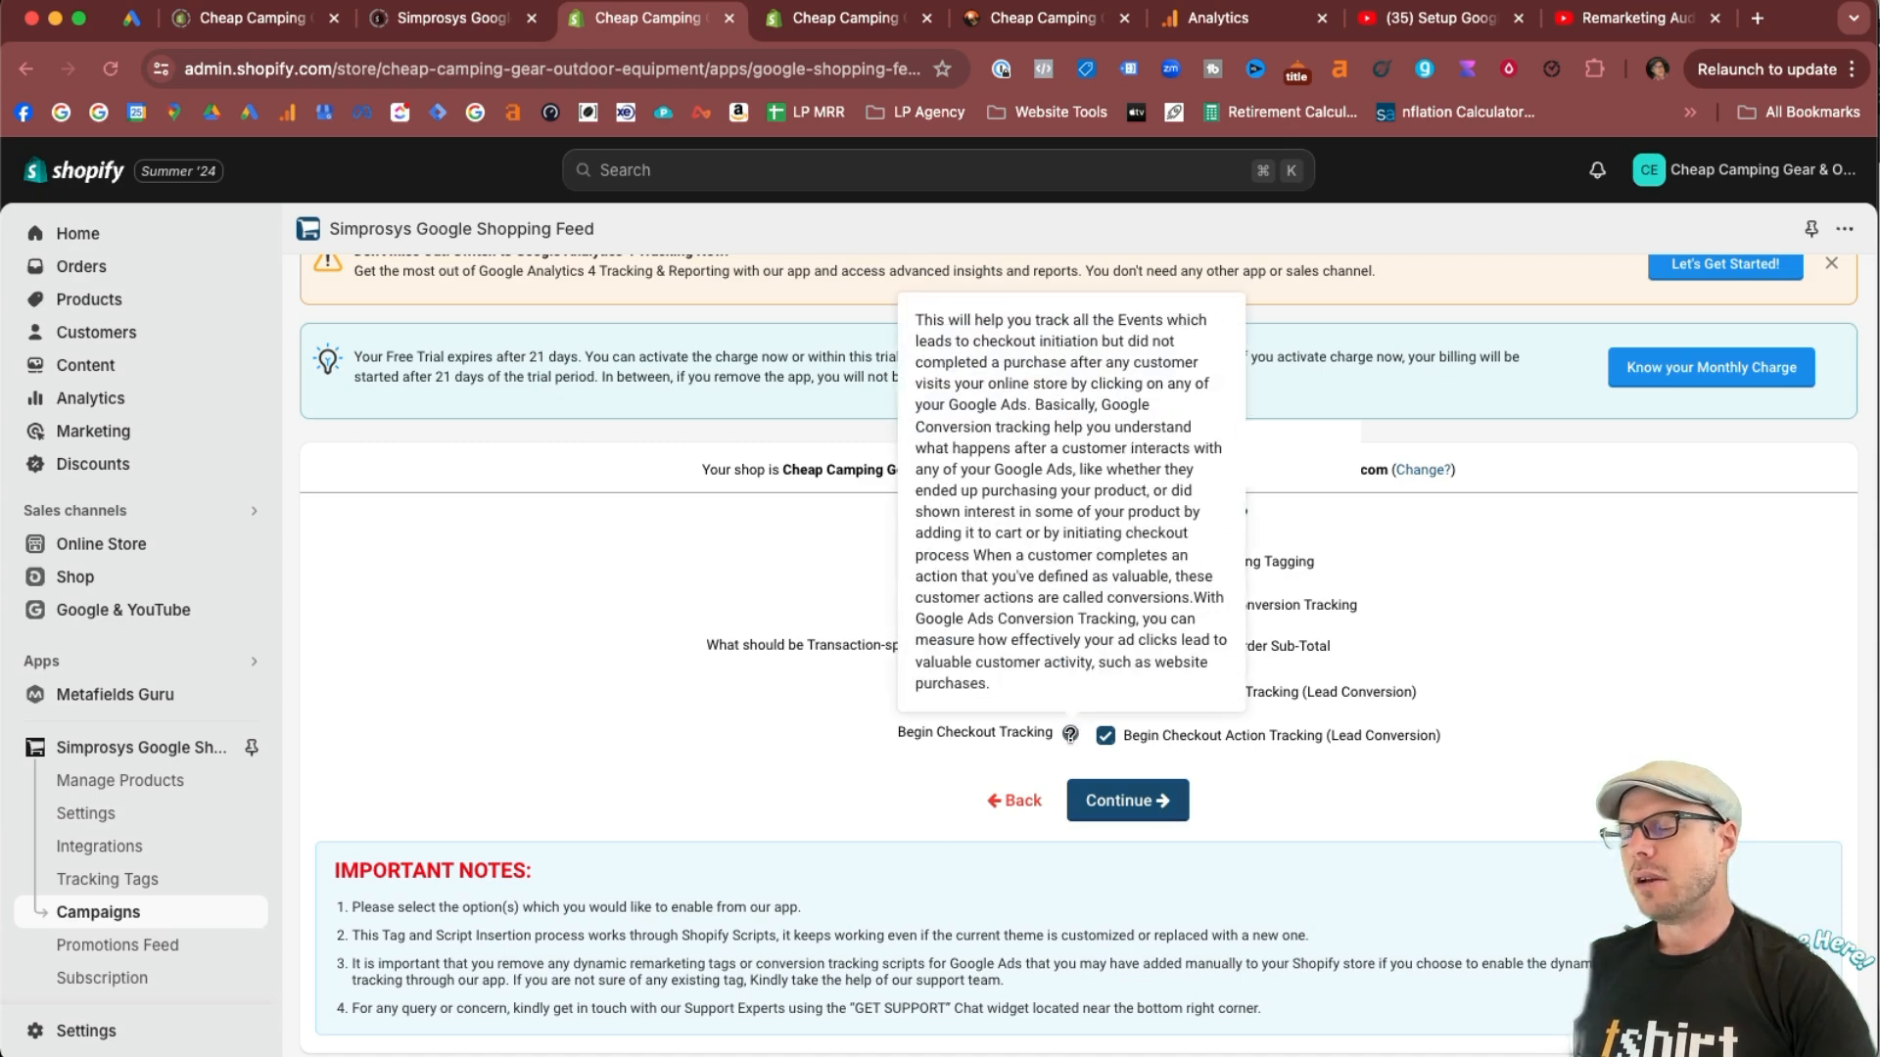
pyautogui.click(1154, 813)
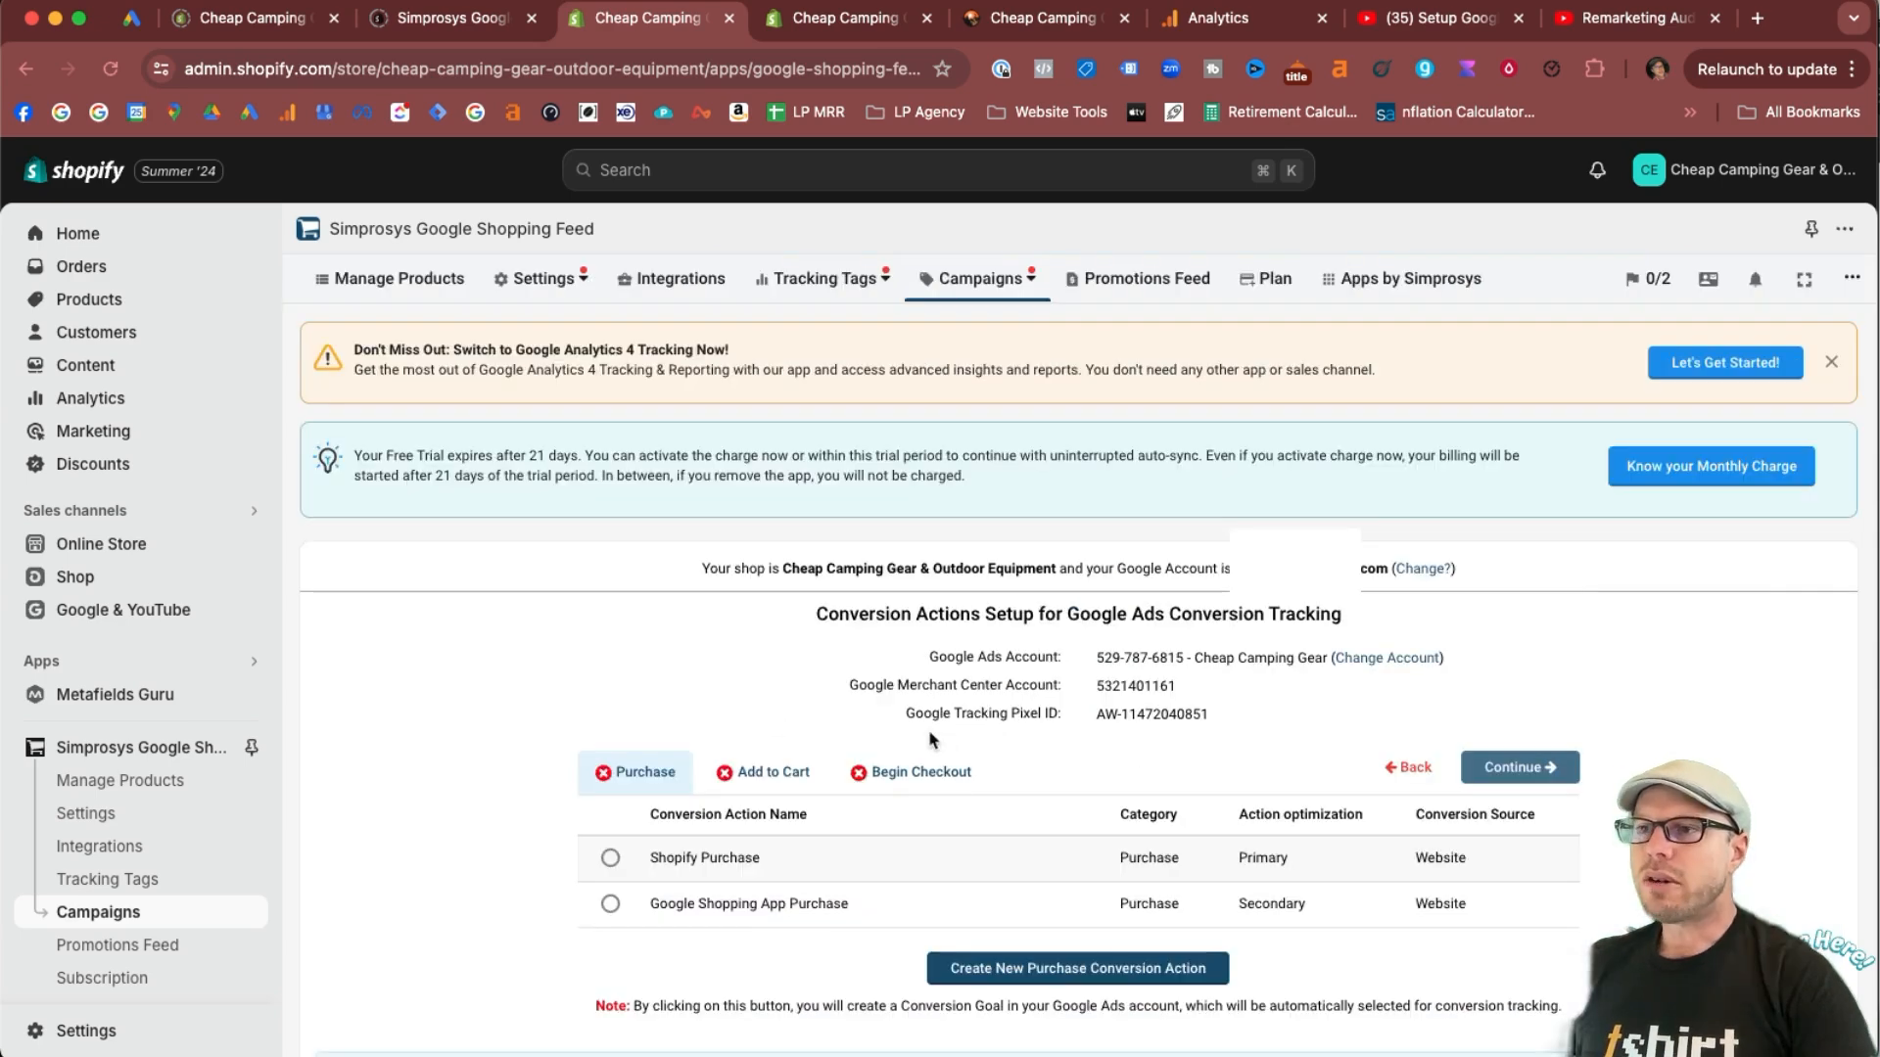
# Create new Purchase and Add to Cart conversion actions for Google Ads conversion tracking.
pyautogui.moveTo(799, 617); pyautogui.dragTo(1466, 627)
pyautogui.click(1460, 621)
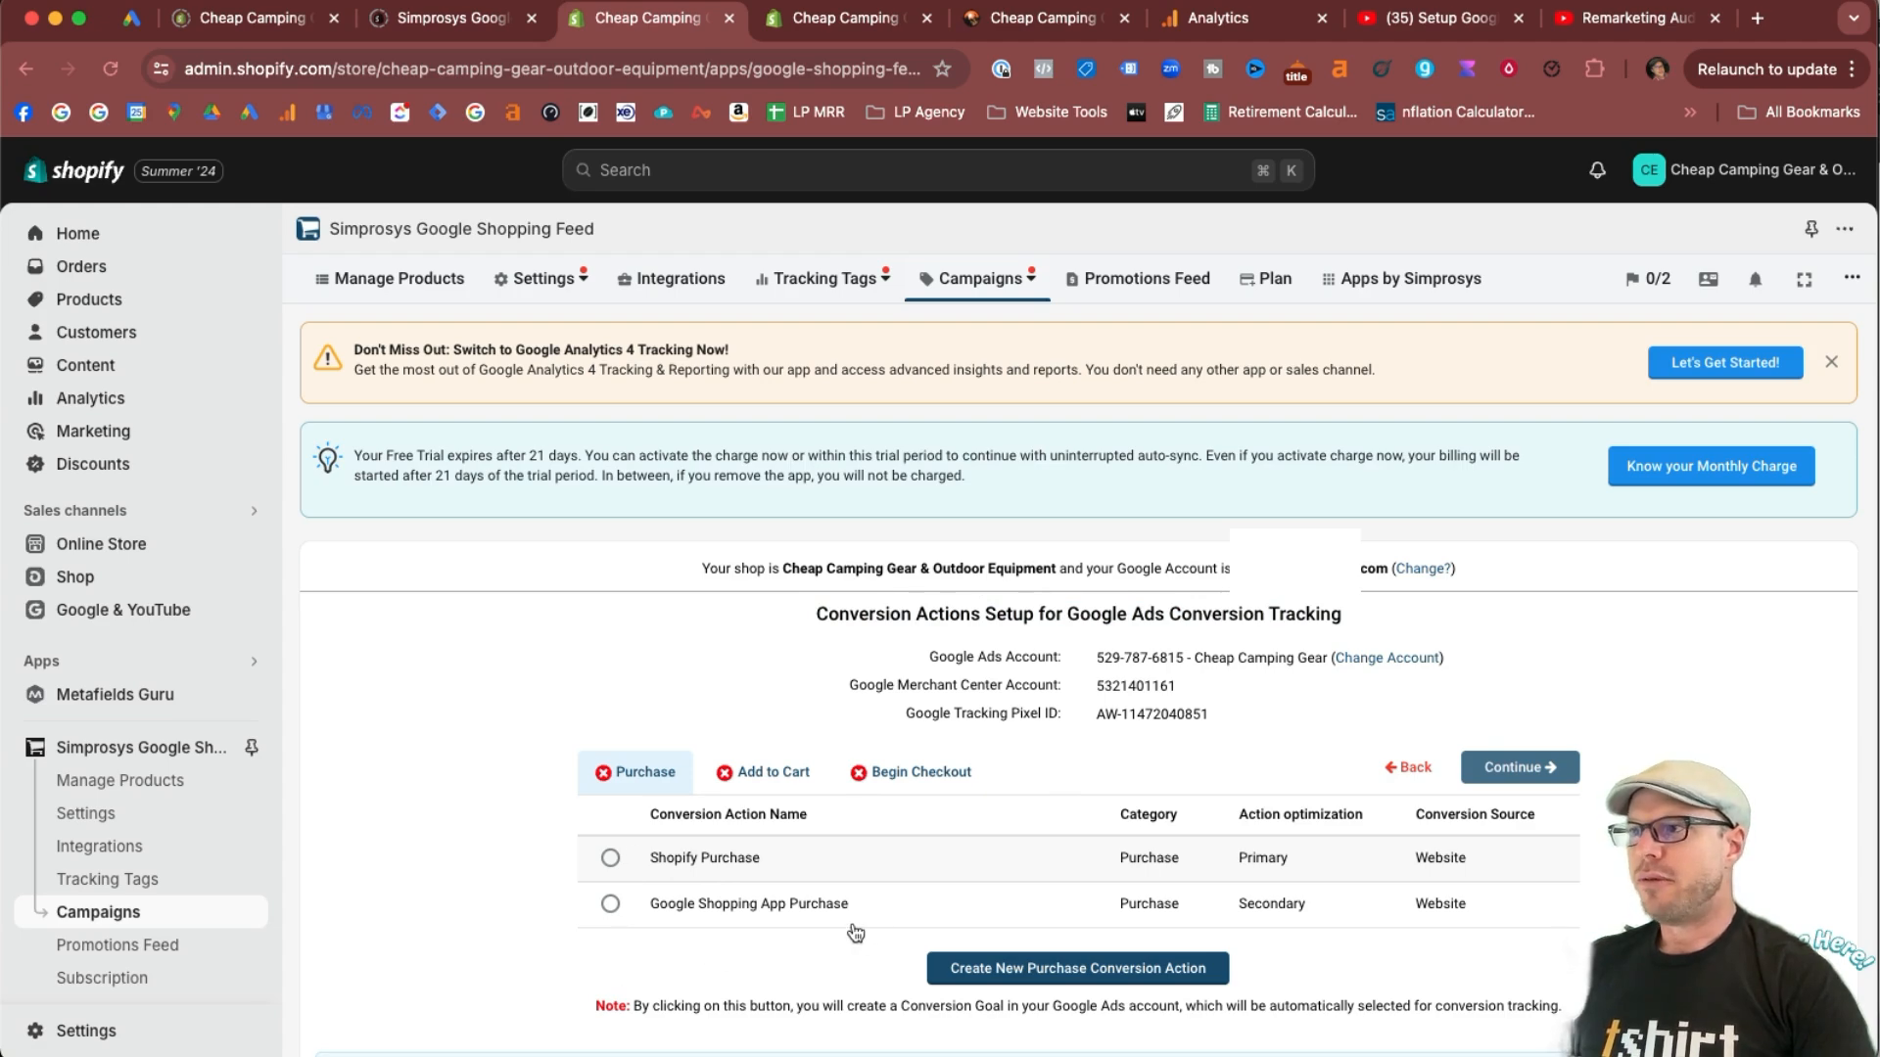
pyautogui.click(1087, 969)
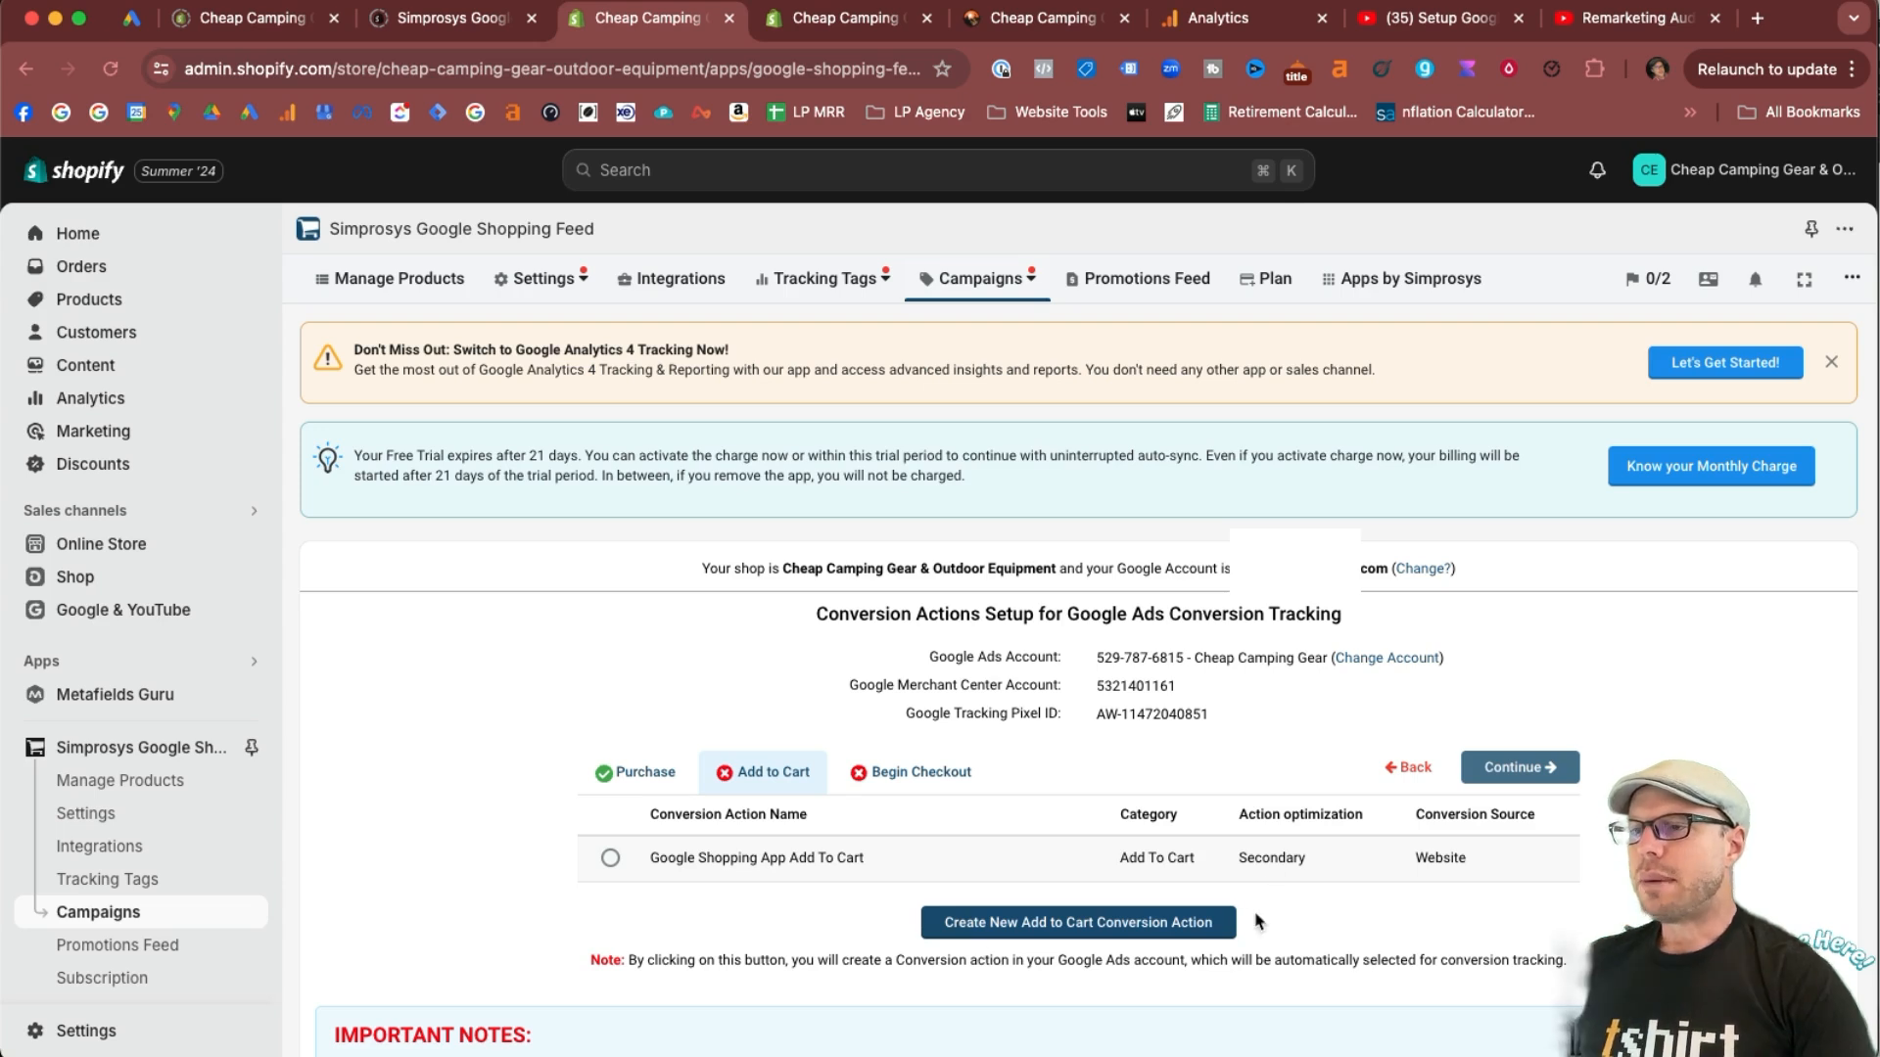
pyautogui.click(1011, 920)
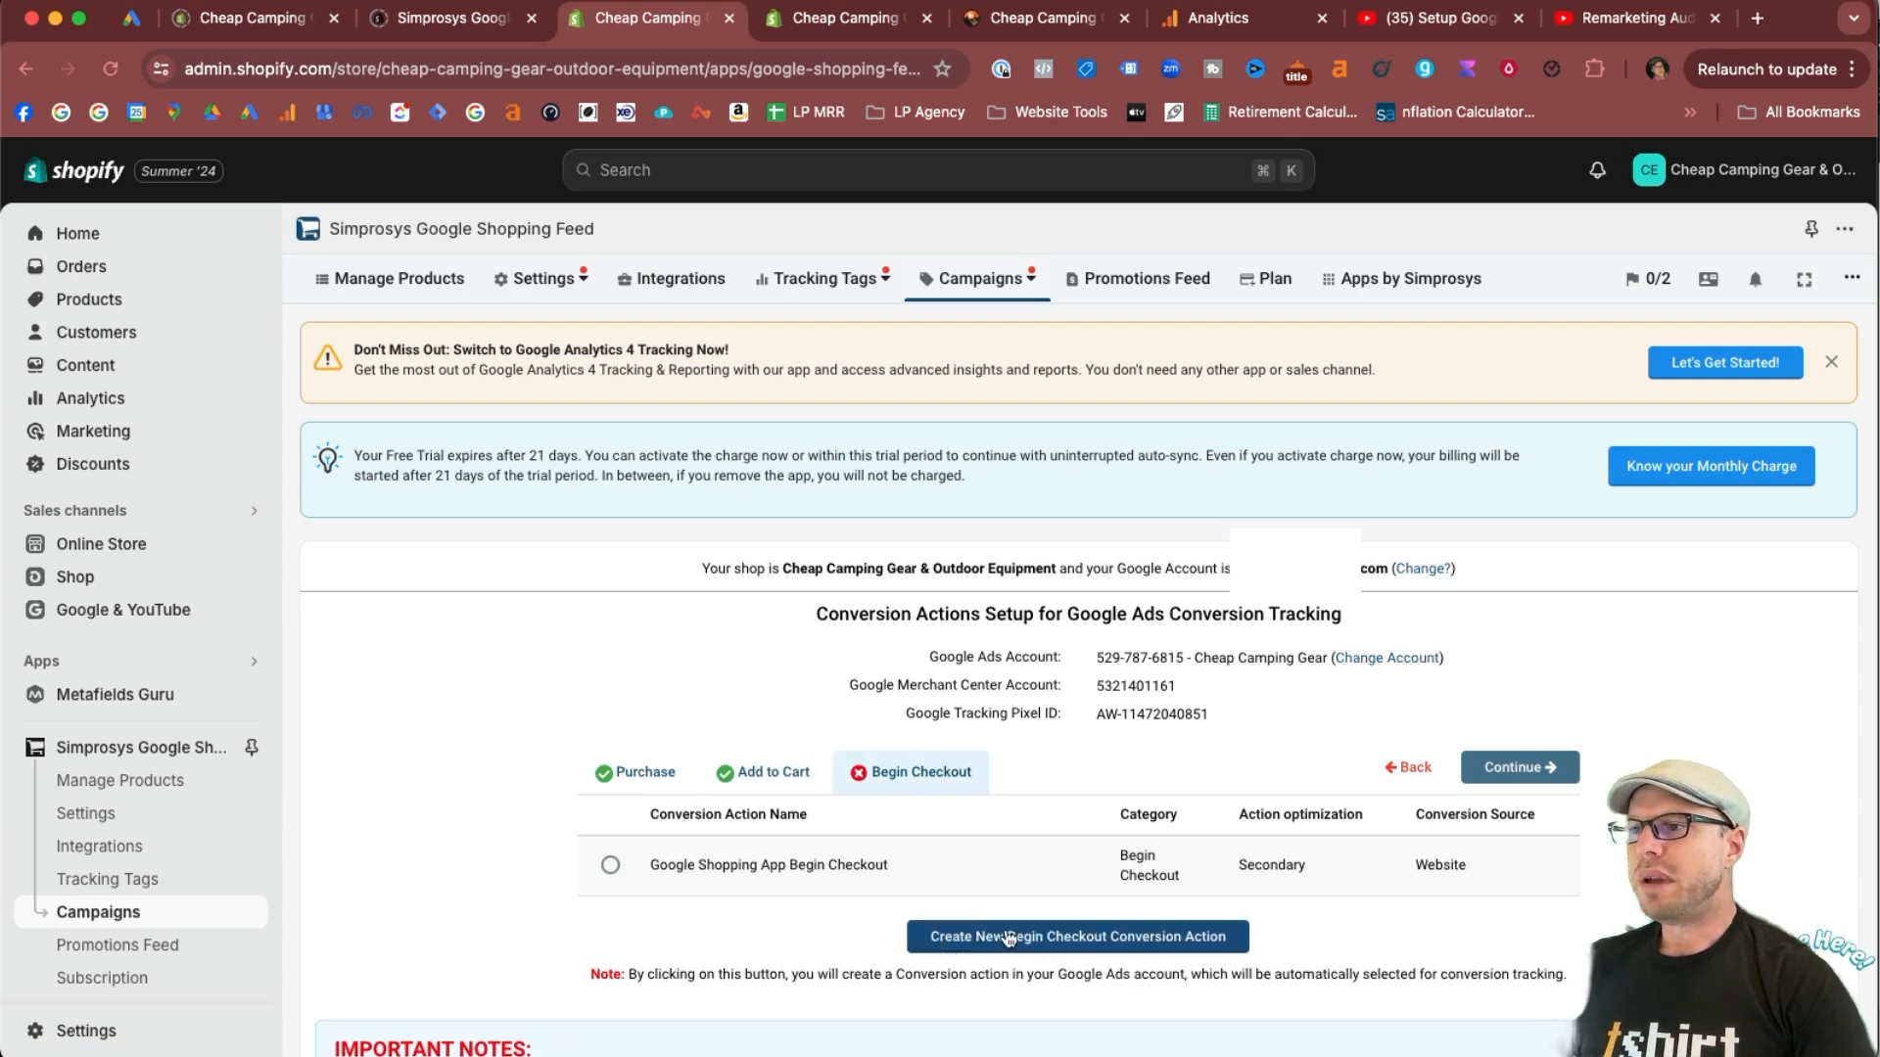
# Create a new Begin Checkout conversion action and complete the conversion tracking setup, choosing to manage Performance Max campaigns manually.
pyautogui.click(1008, 935)
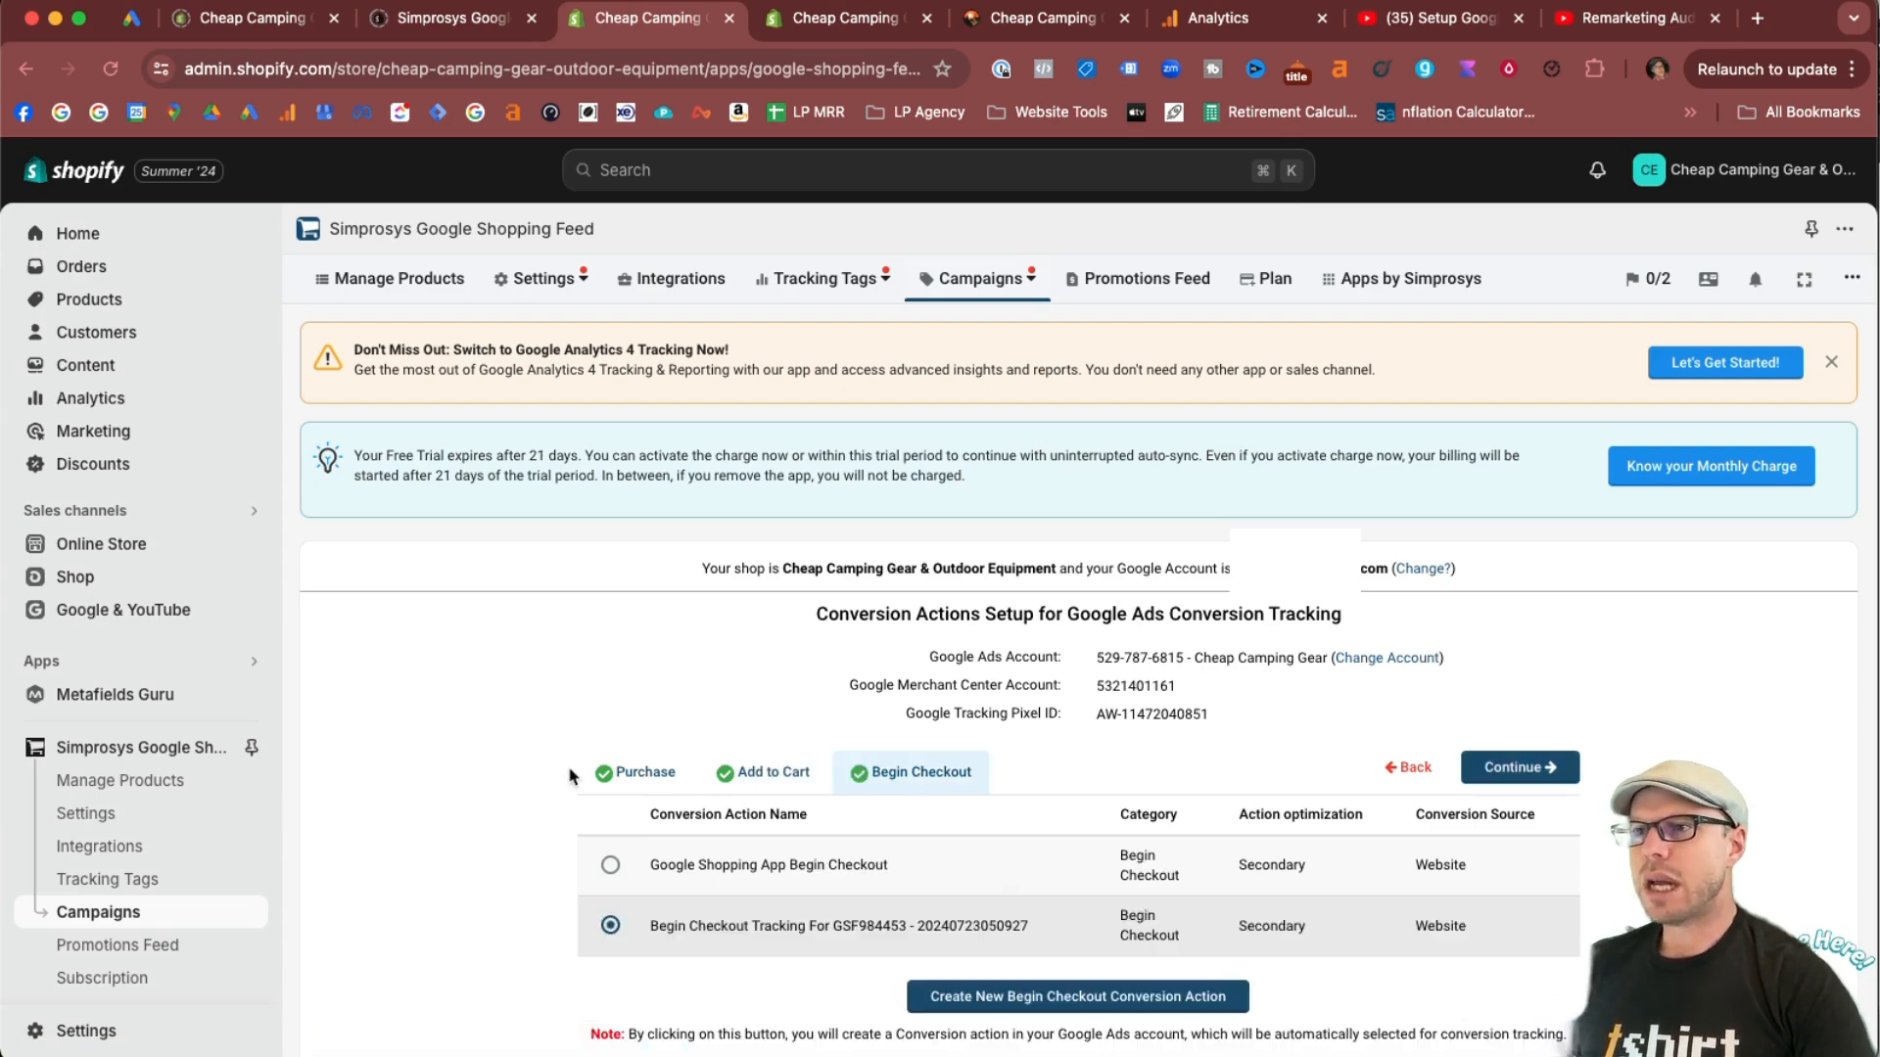
pyautogui.click(1527, 769)
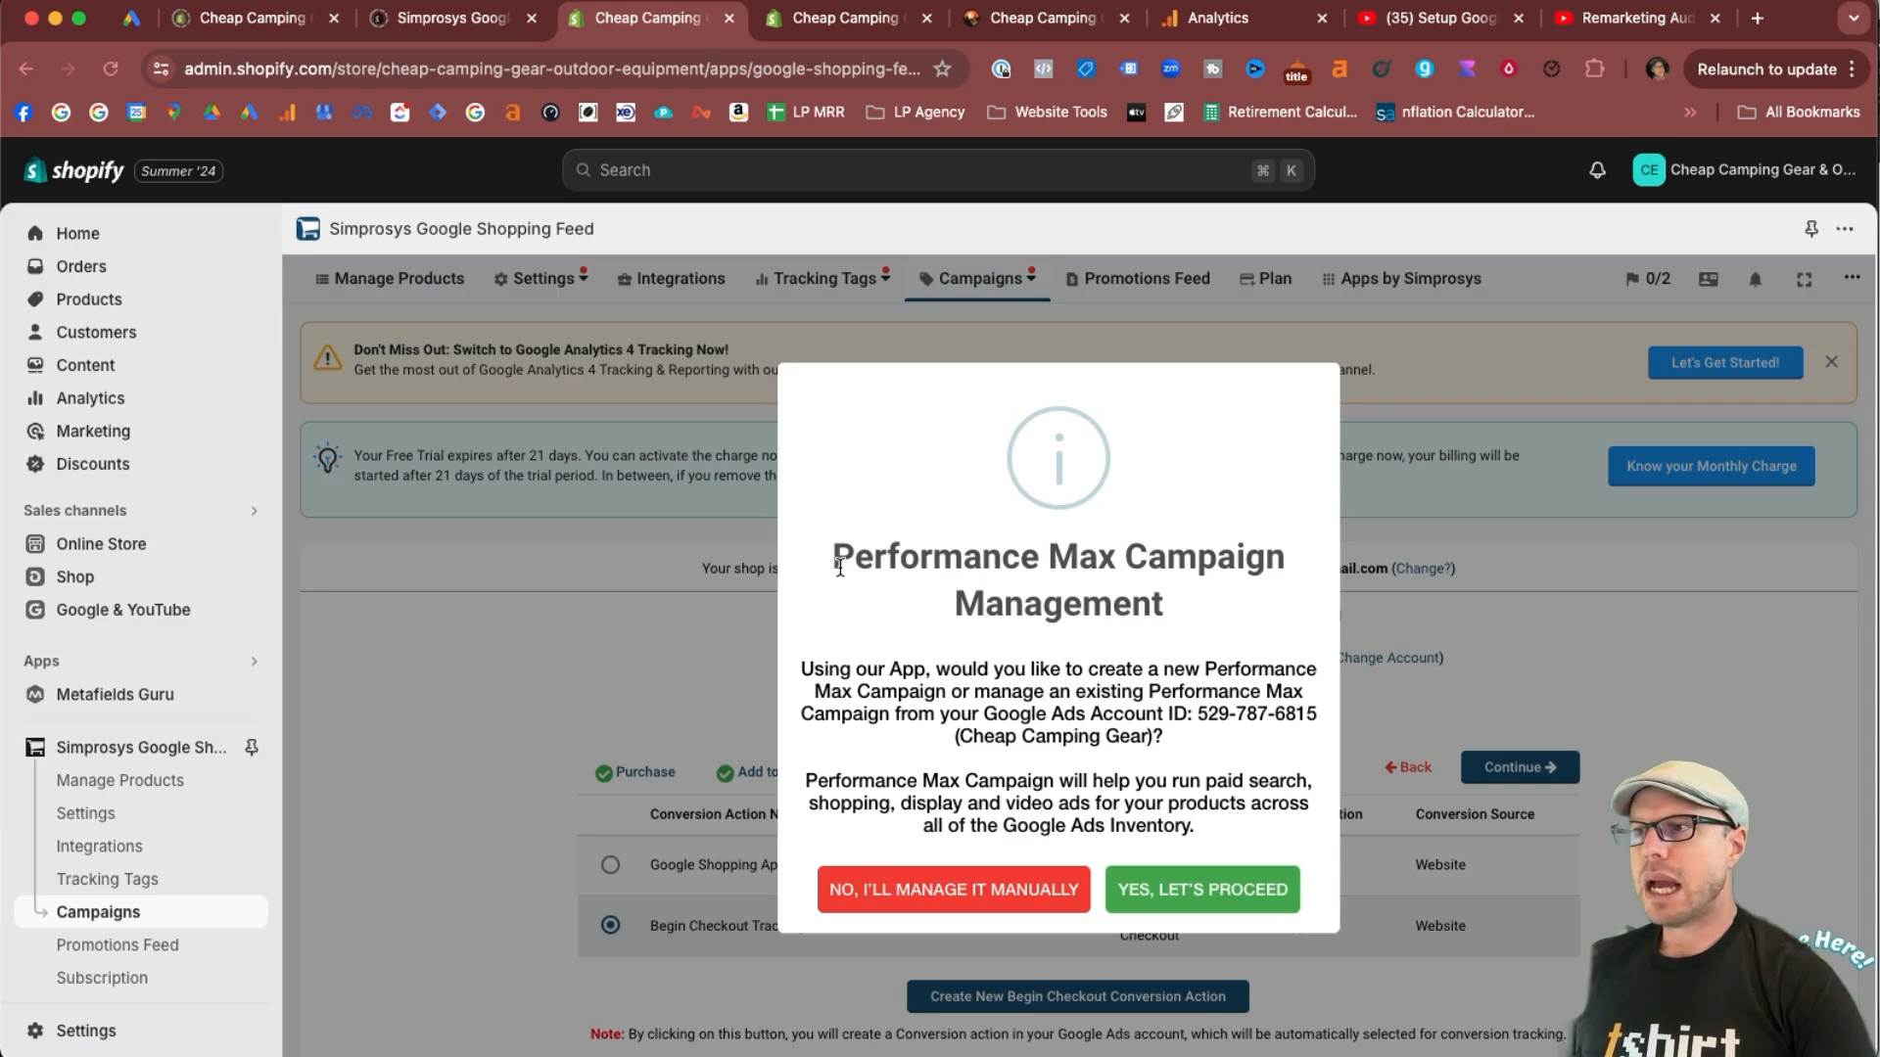
pyautogui.moveTo(839, 566); pyautogui.dragTo(1251, 625)
pyautogui.click(1255, 626)
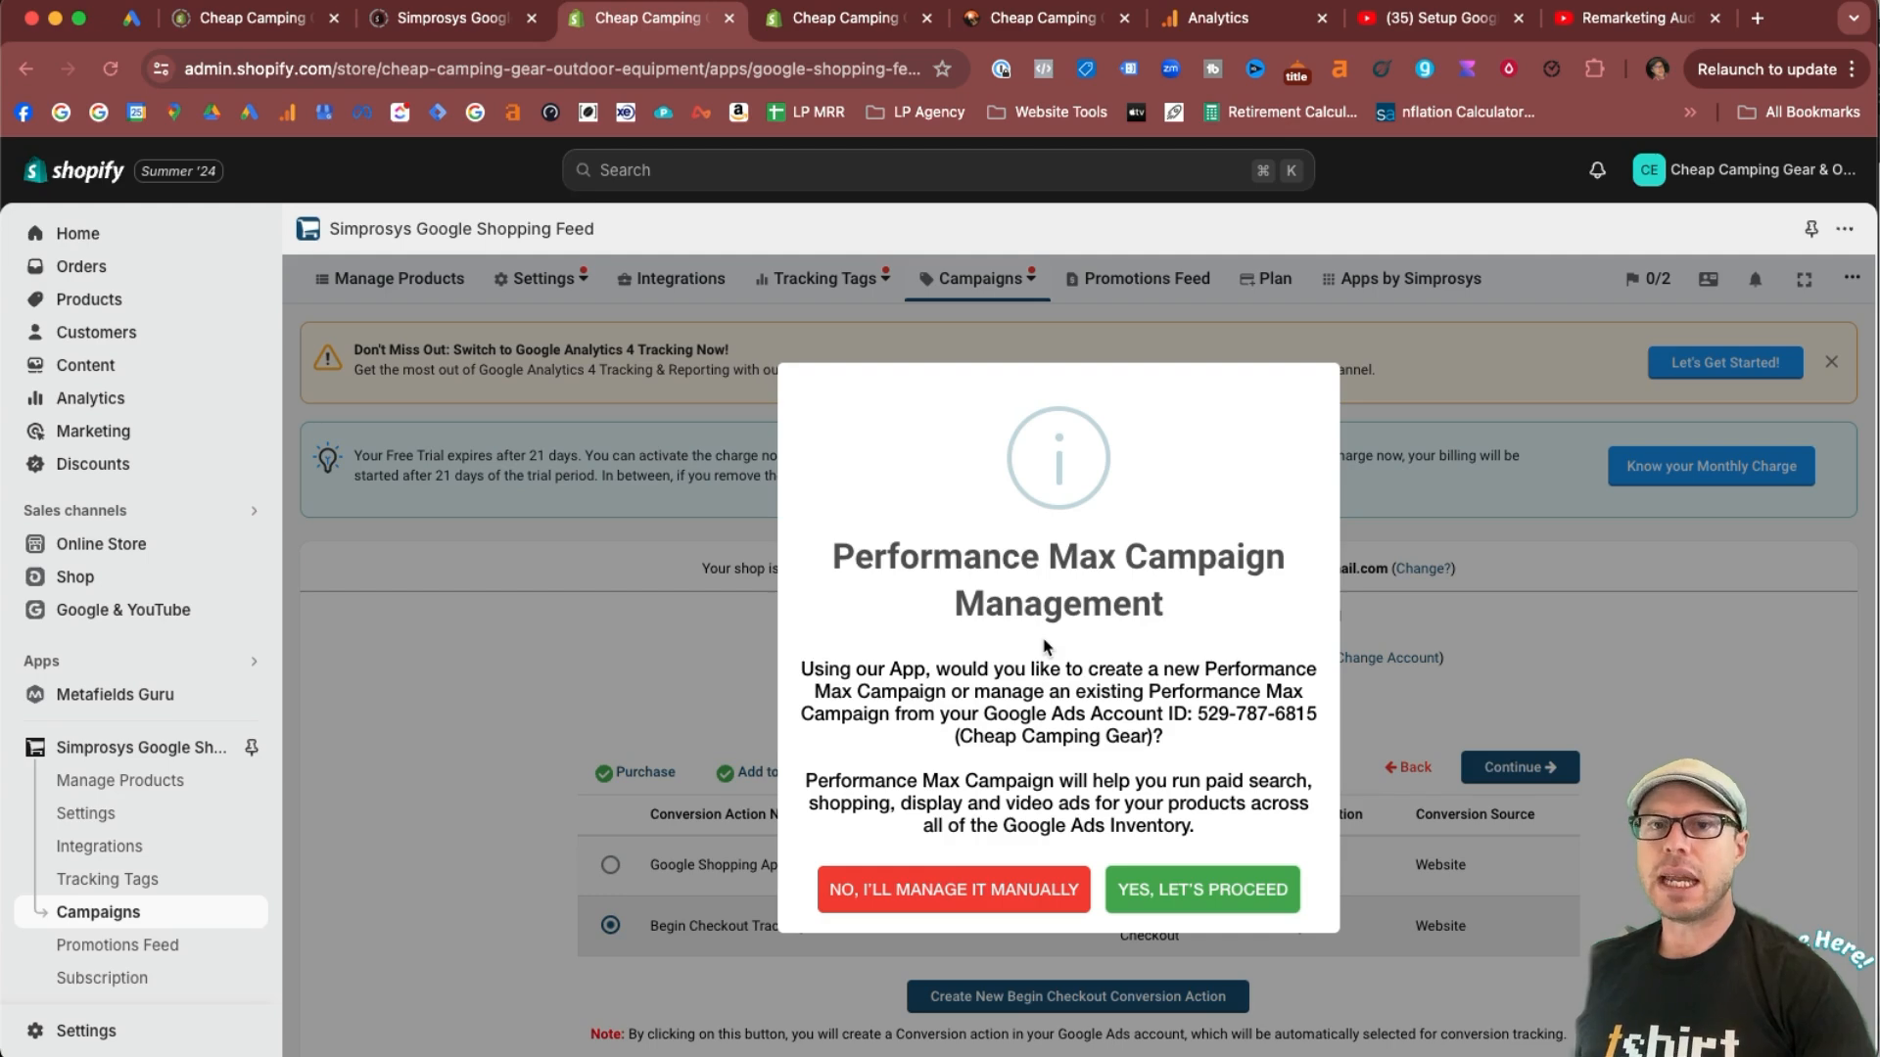
pyautogui.click(937, 895)
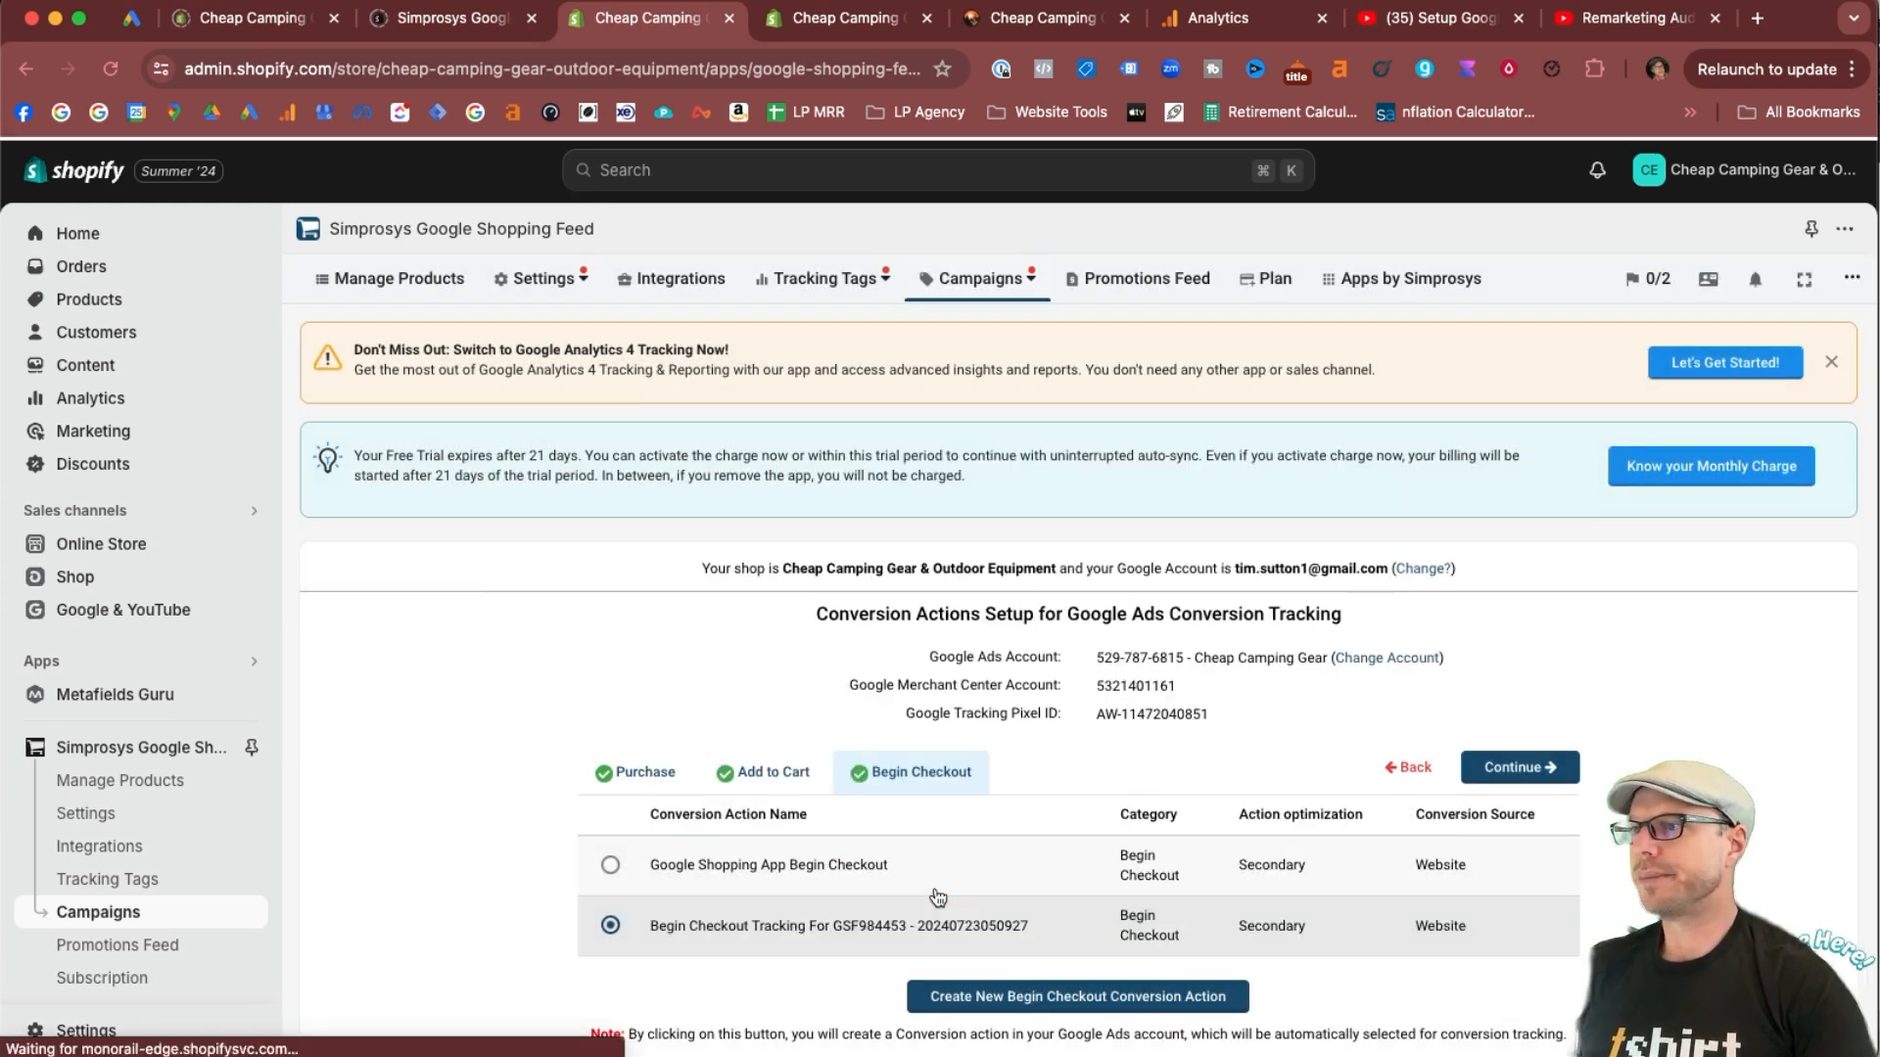
# Review the connected account details and the Google Dynamic Remarketing Tagging and Conversion Tracking status.
pyautogui.moveTo(413, 581); pyautogui.dragTo(676, 583)
pyautogui.click(851, 580)
pyautogui.moveTo(854, 577); pyautogui.dragTo(1215, 607)
pyautogui.click(1276, 609)
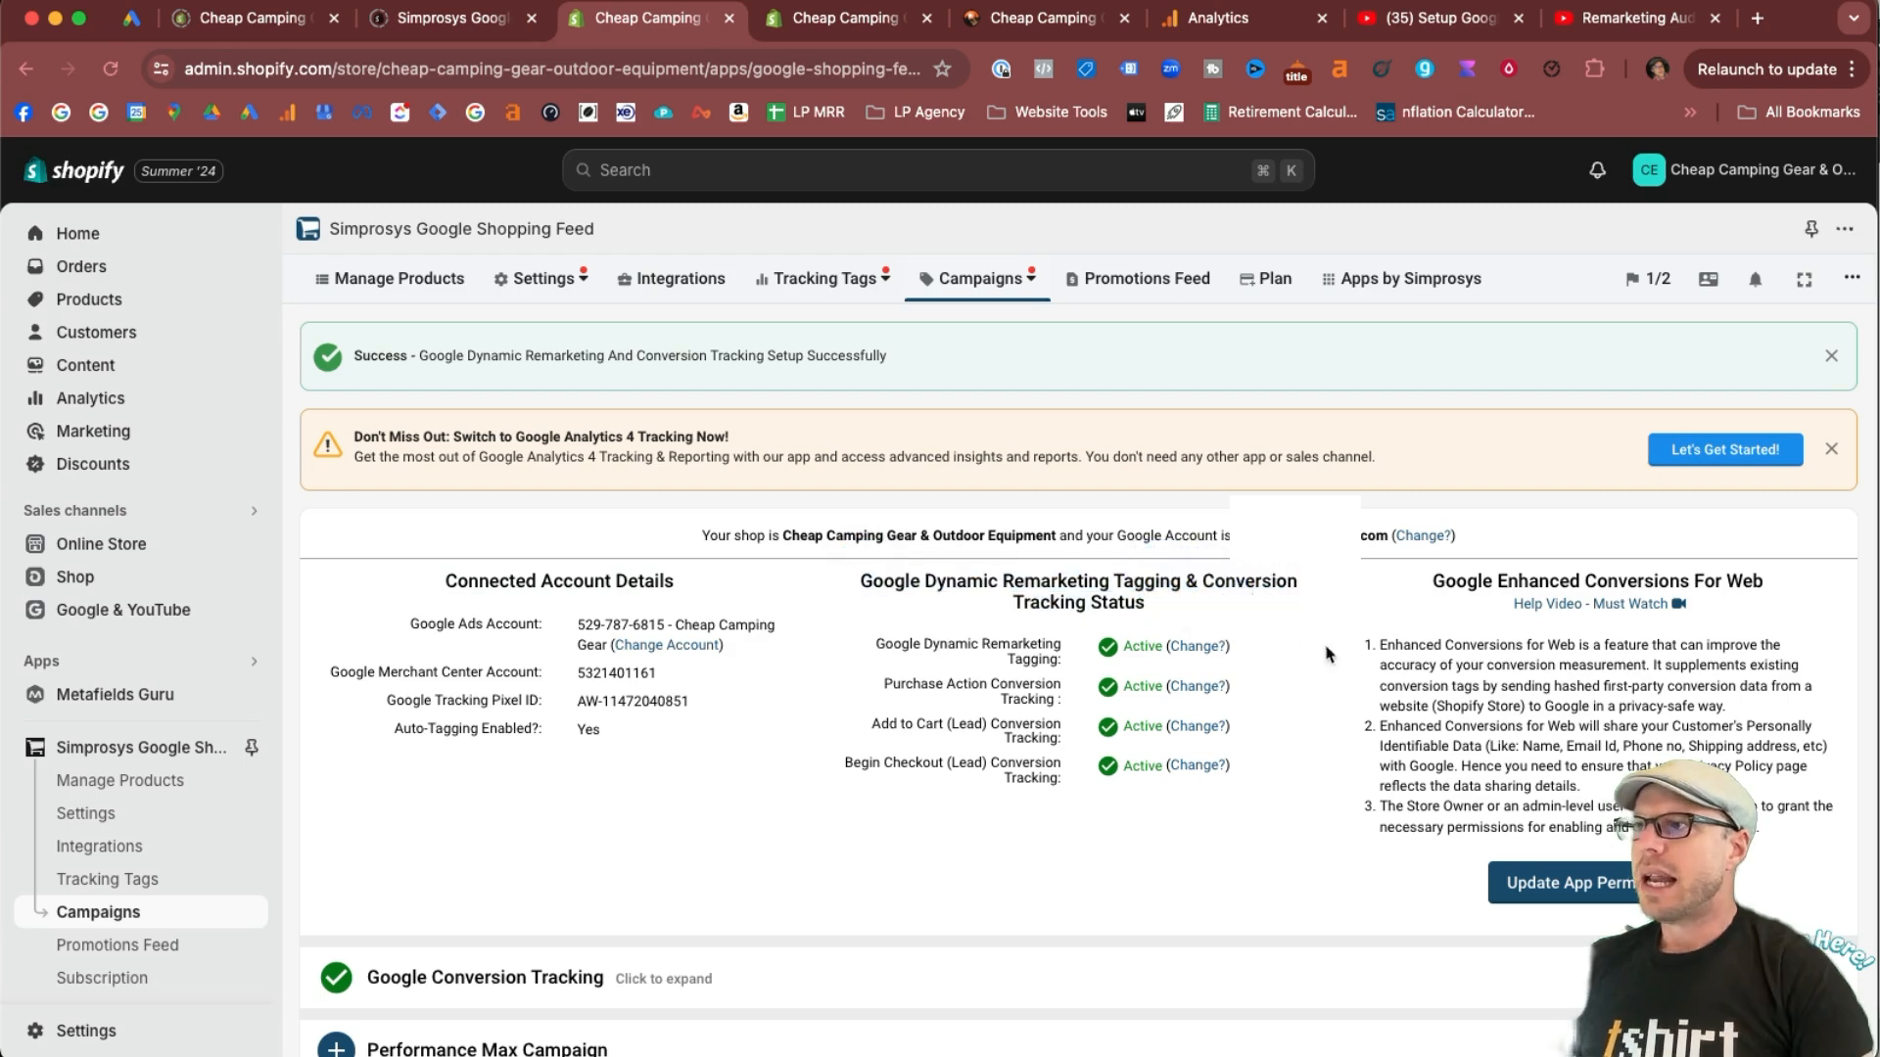
# Read the Google Enhanced Conversions For Web notes on conversion accuracy, customer data sharing, privacy policy and required permissions.
pyautogui.moveTo(1373, 587); pyautogui.dragTo(1788, 592)
pyautogui.click(1787, 591)
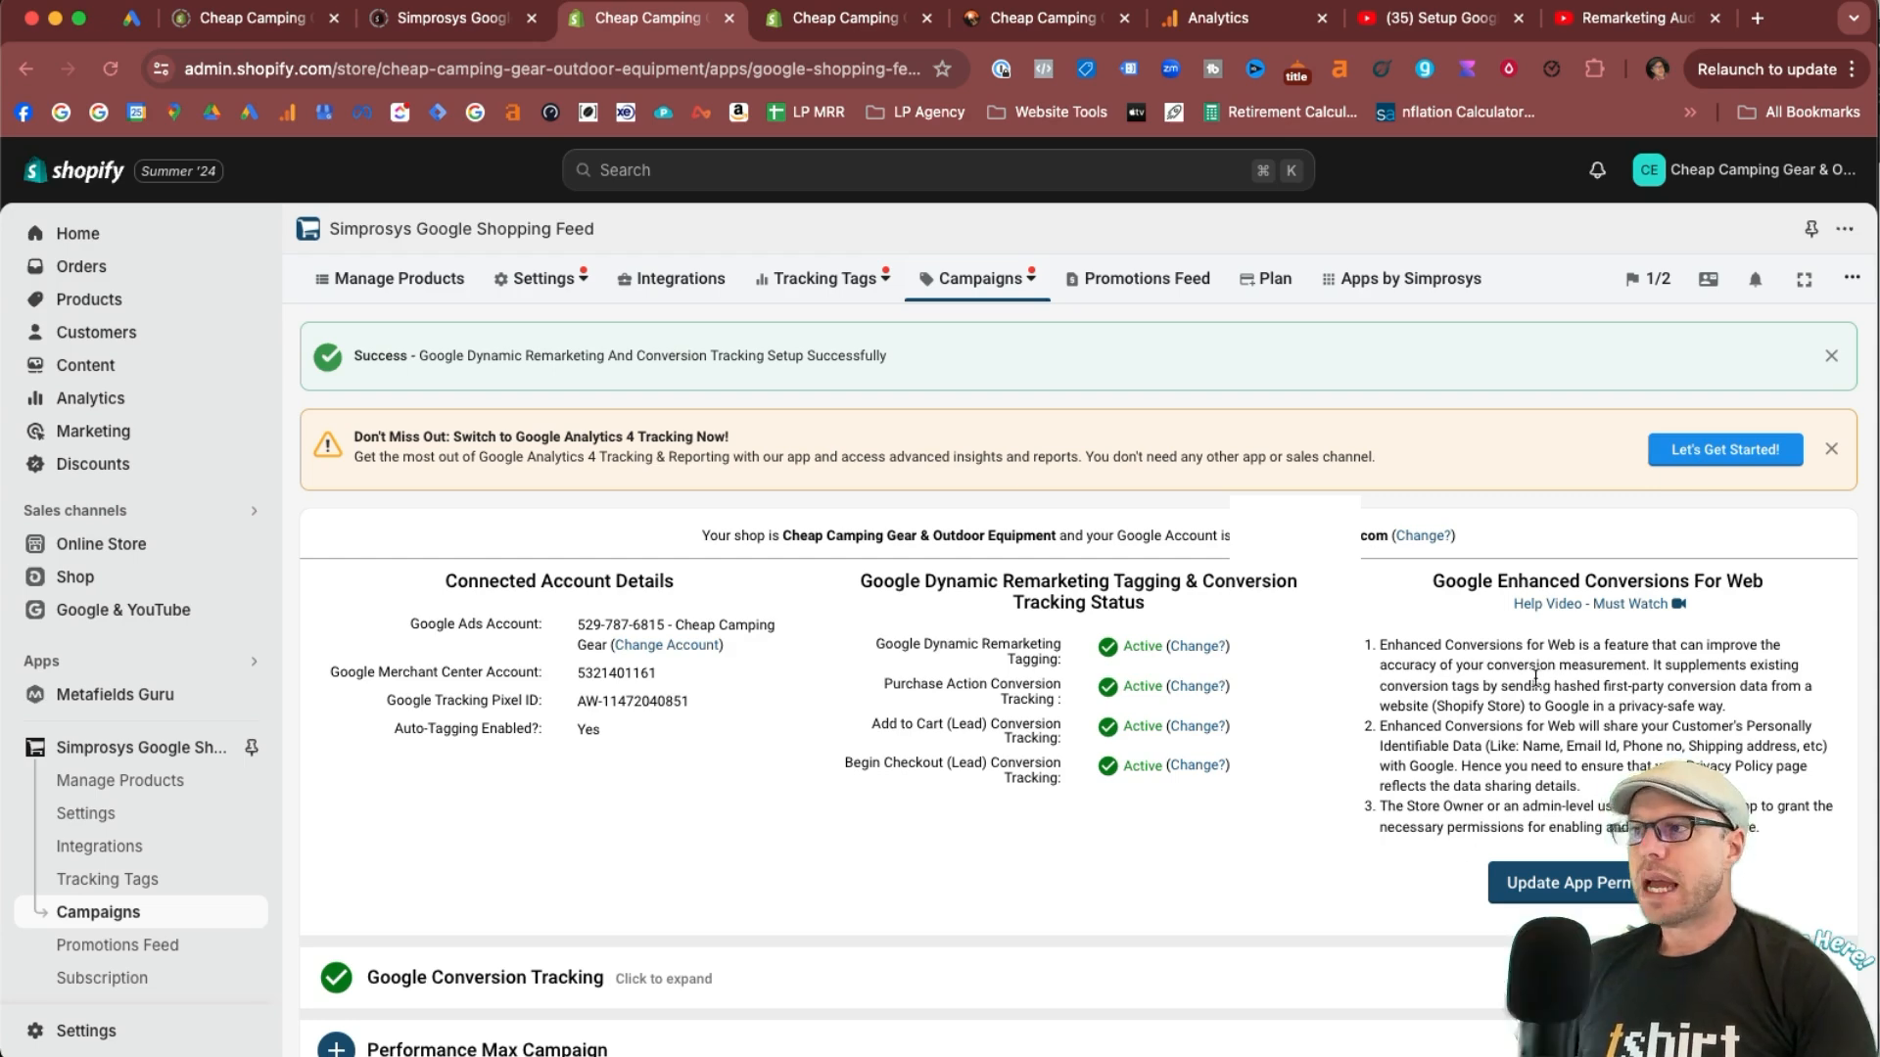
pyautogui.moveTo(1553, 682); pyautogui.dragTo(1803, 686)
pyautogui.click(1695, 693)
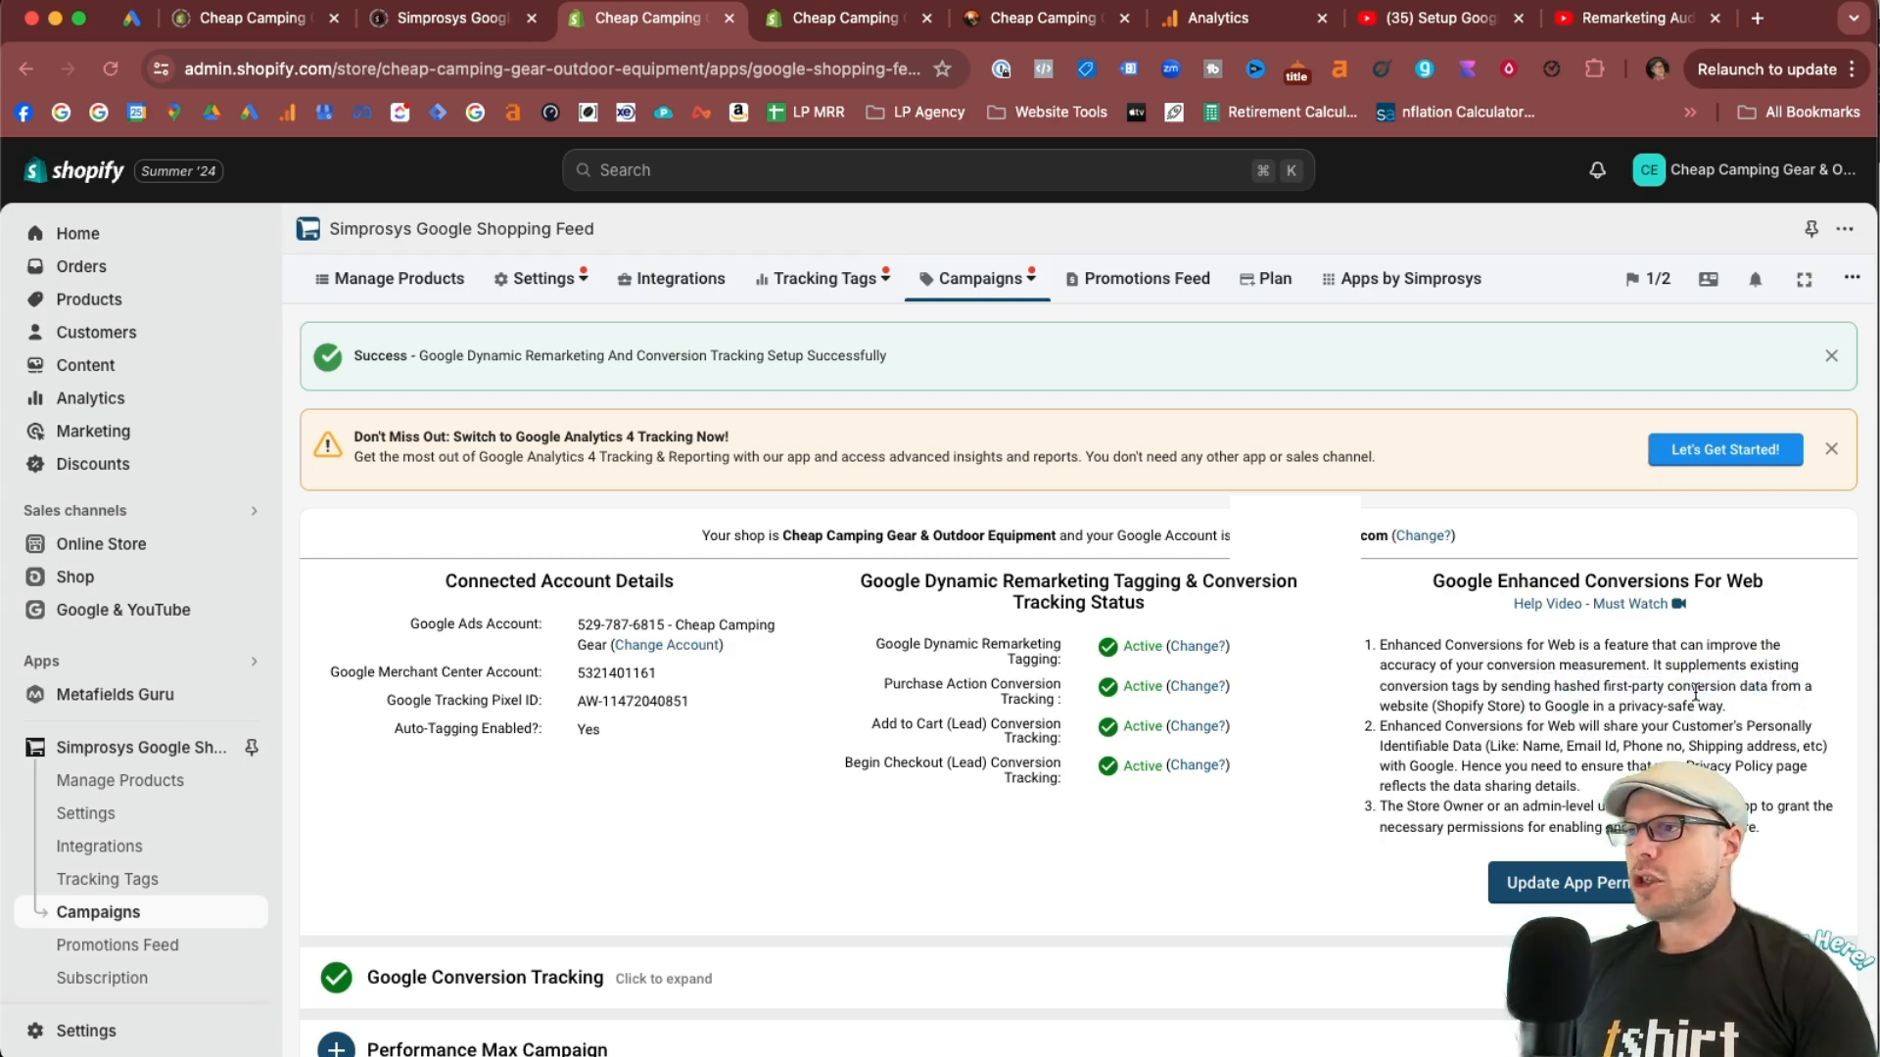
pyautogui.moveTo(1513, 707); pyautogui.dragTo(1733, 715)
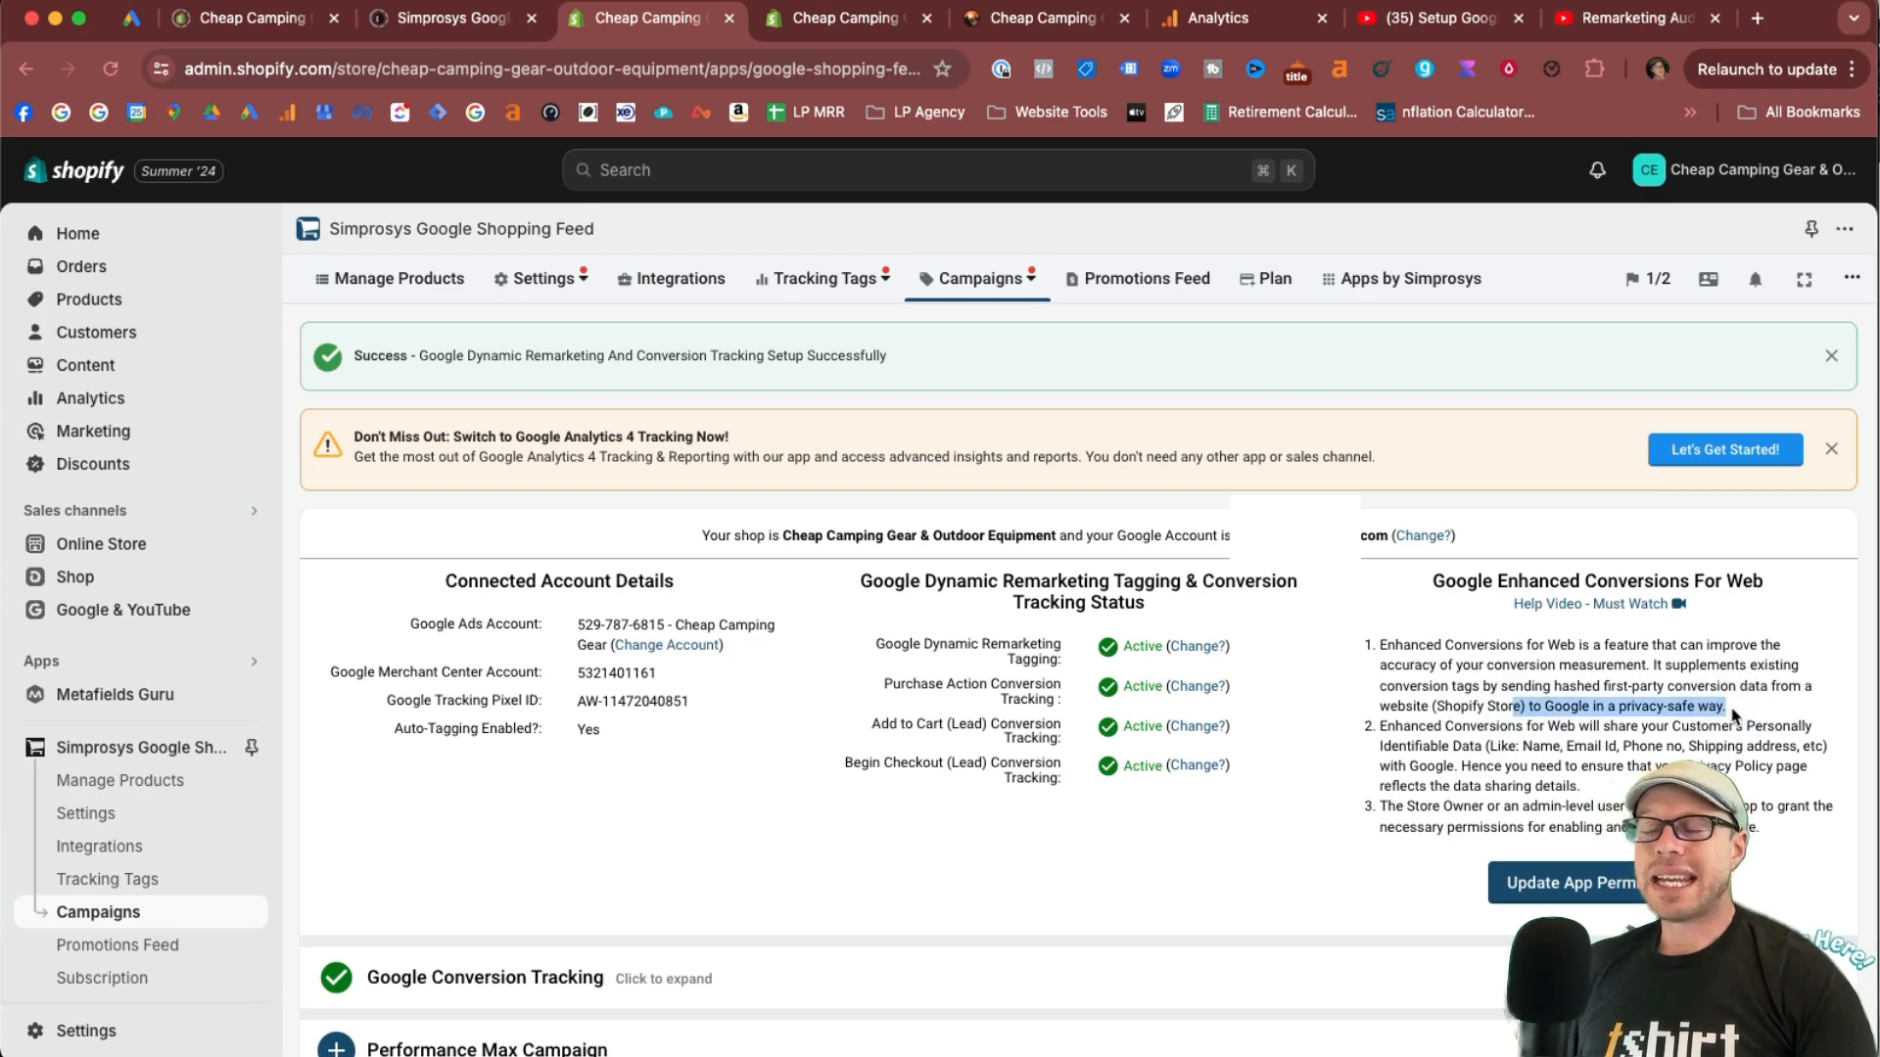
pyautogui.click(1731, 715)
pyautogui.moveTo(1485, 746); pyautogui.dragTo(1653, 741)
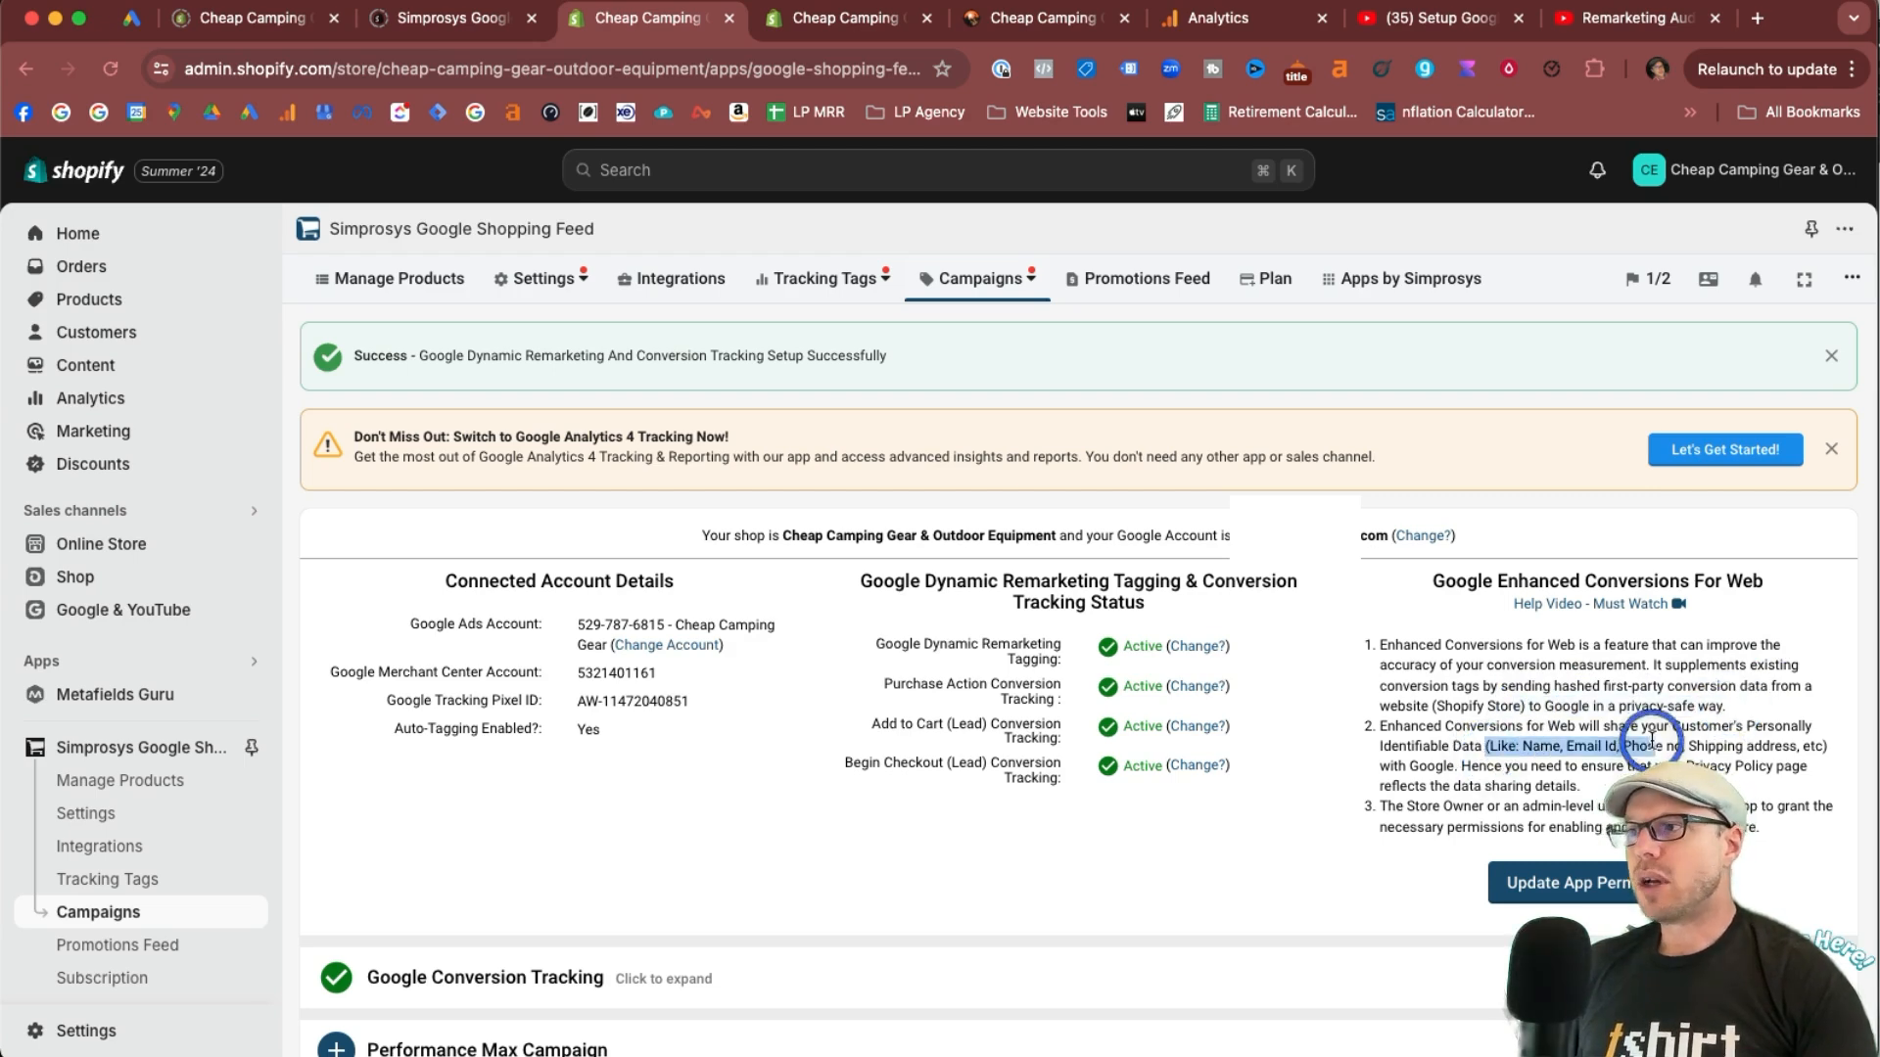
pyautogui.click(1651, 741)
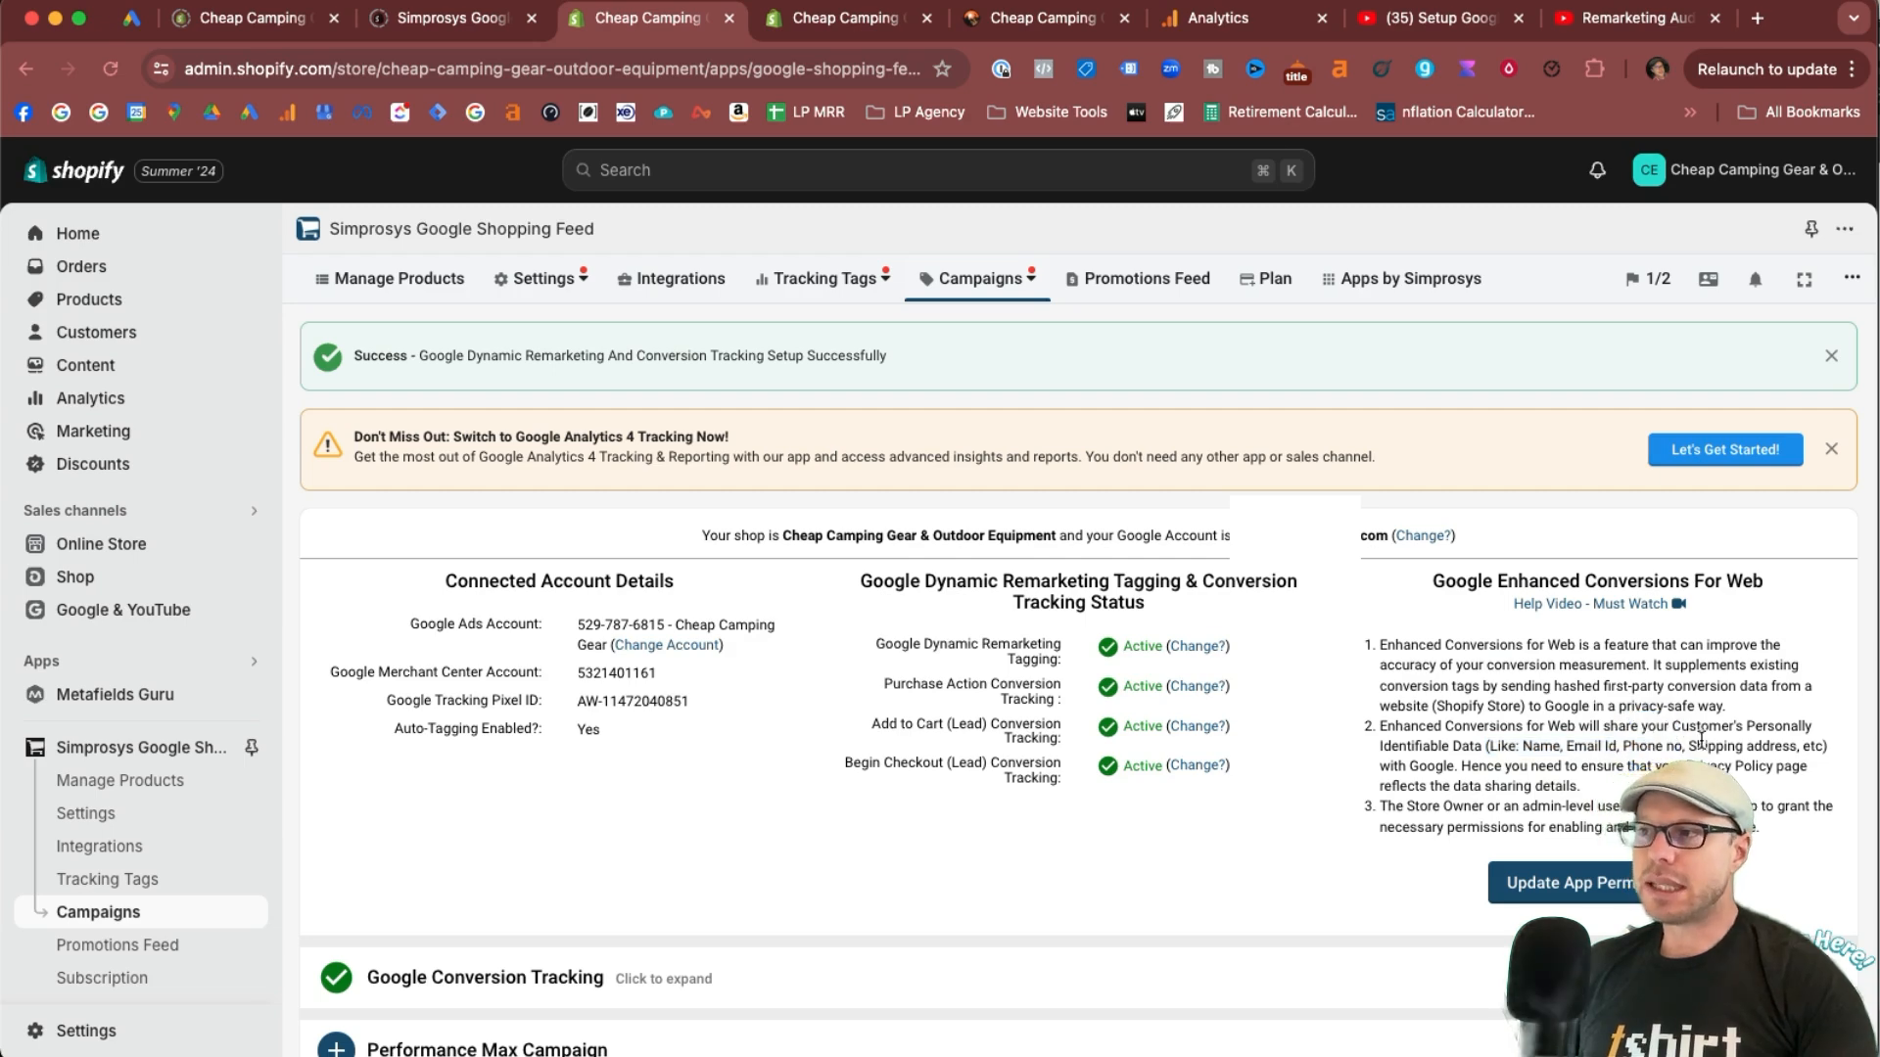
pyautogui.click(1425, 811)
pyautogui.click(1832, 815)
pyautogui.doubleClick(1542, 806)
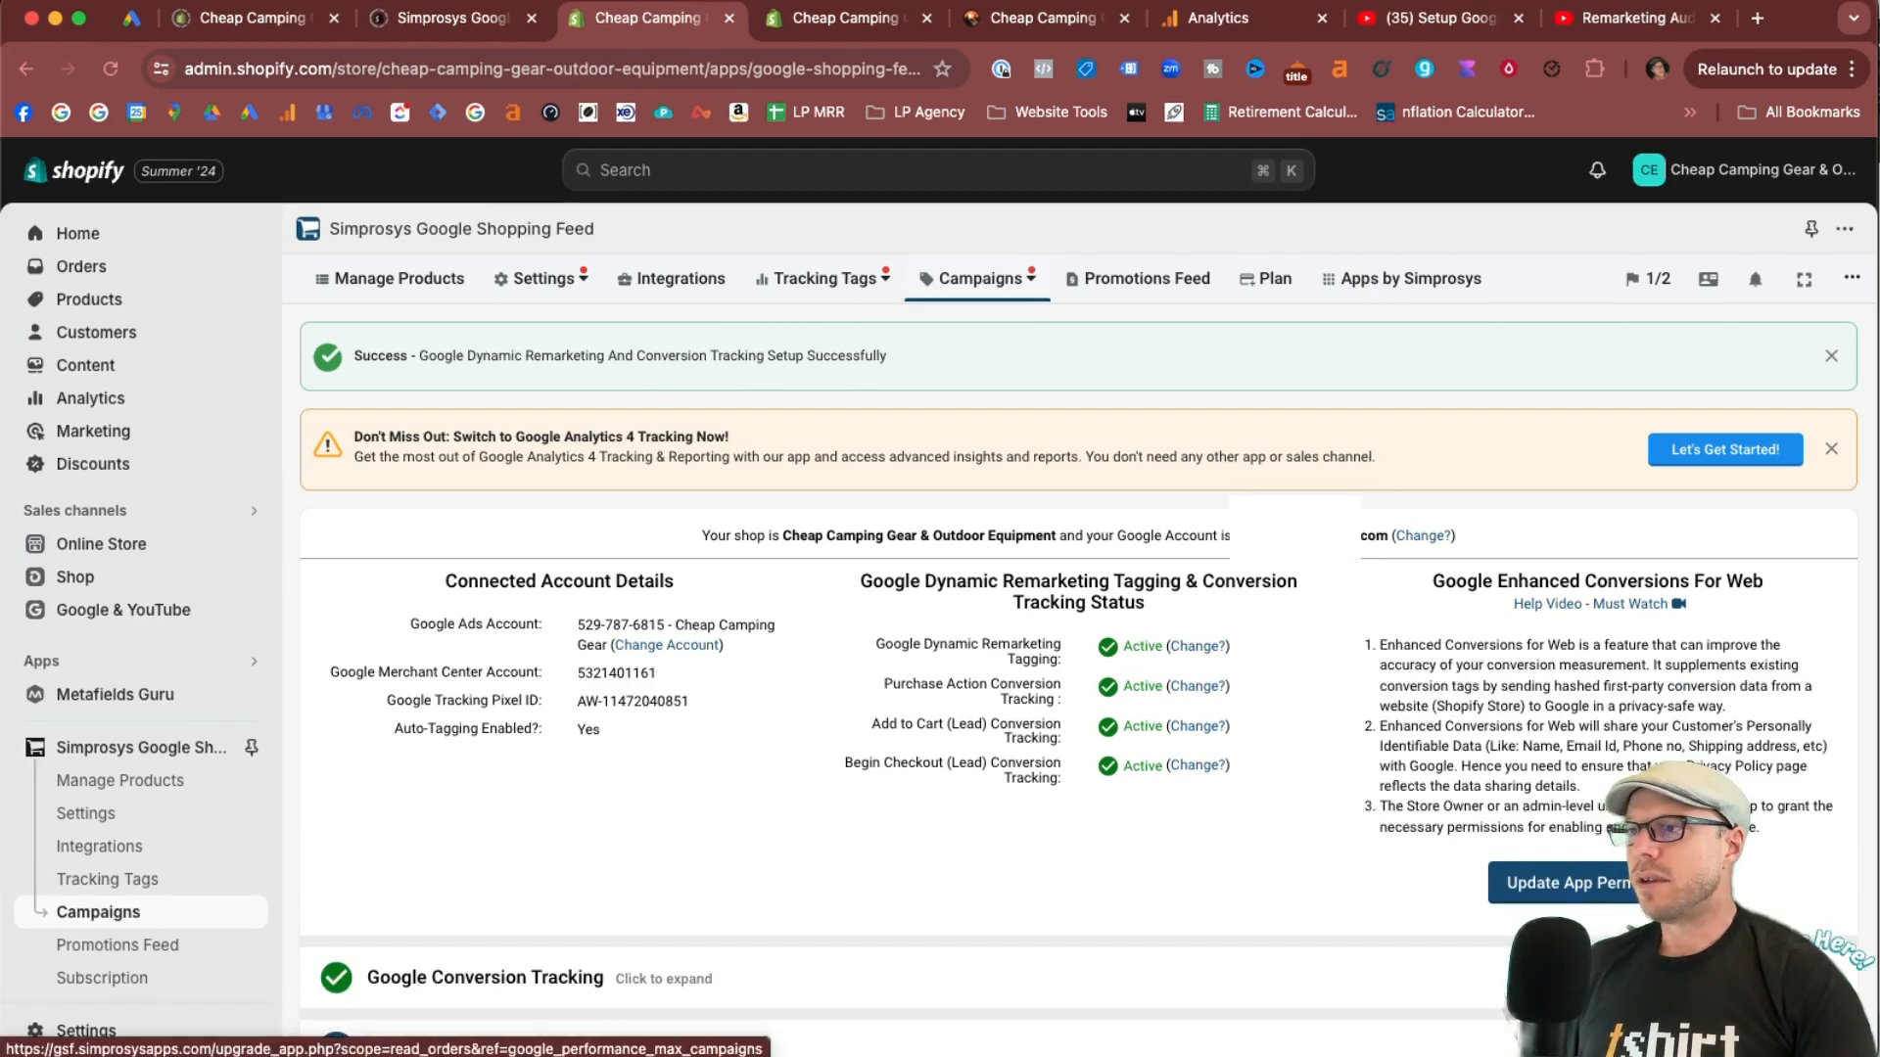
# Update the app permissions and try to enable tracking for Google Enhanced Conversions For Web.
pyautogui.click(1577, 894)
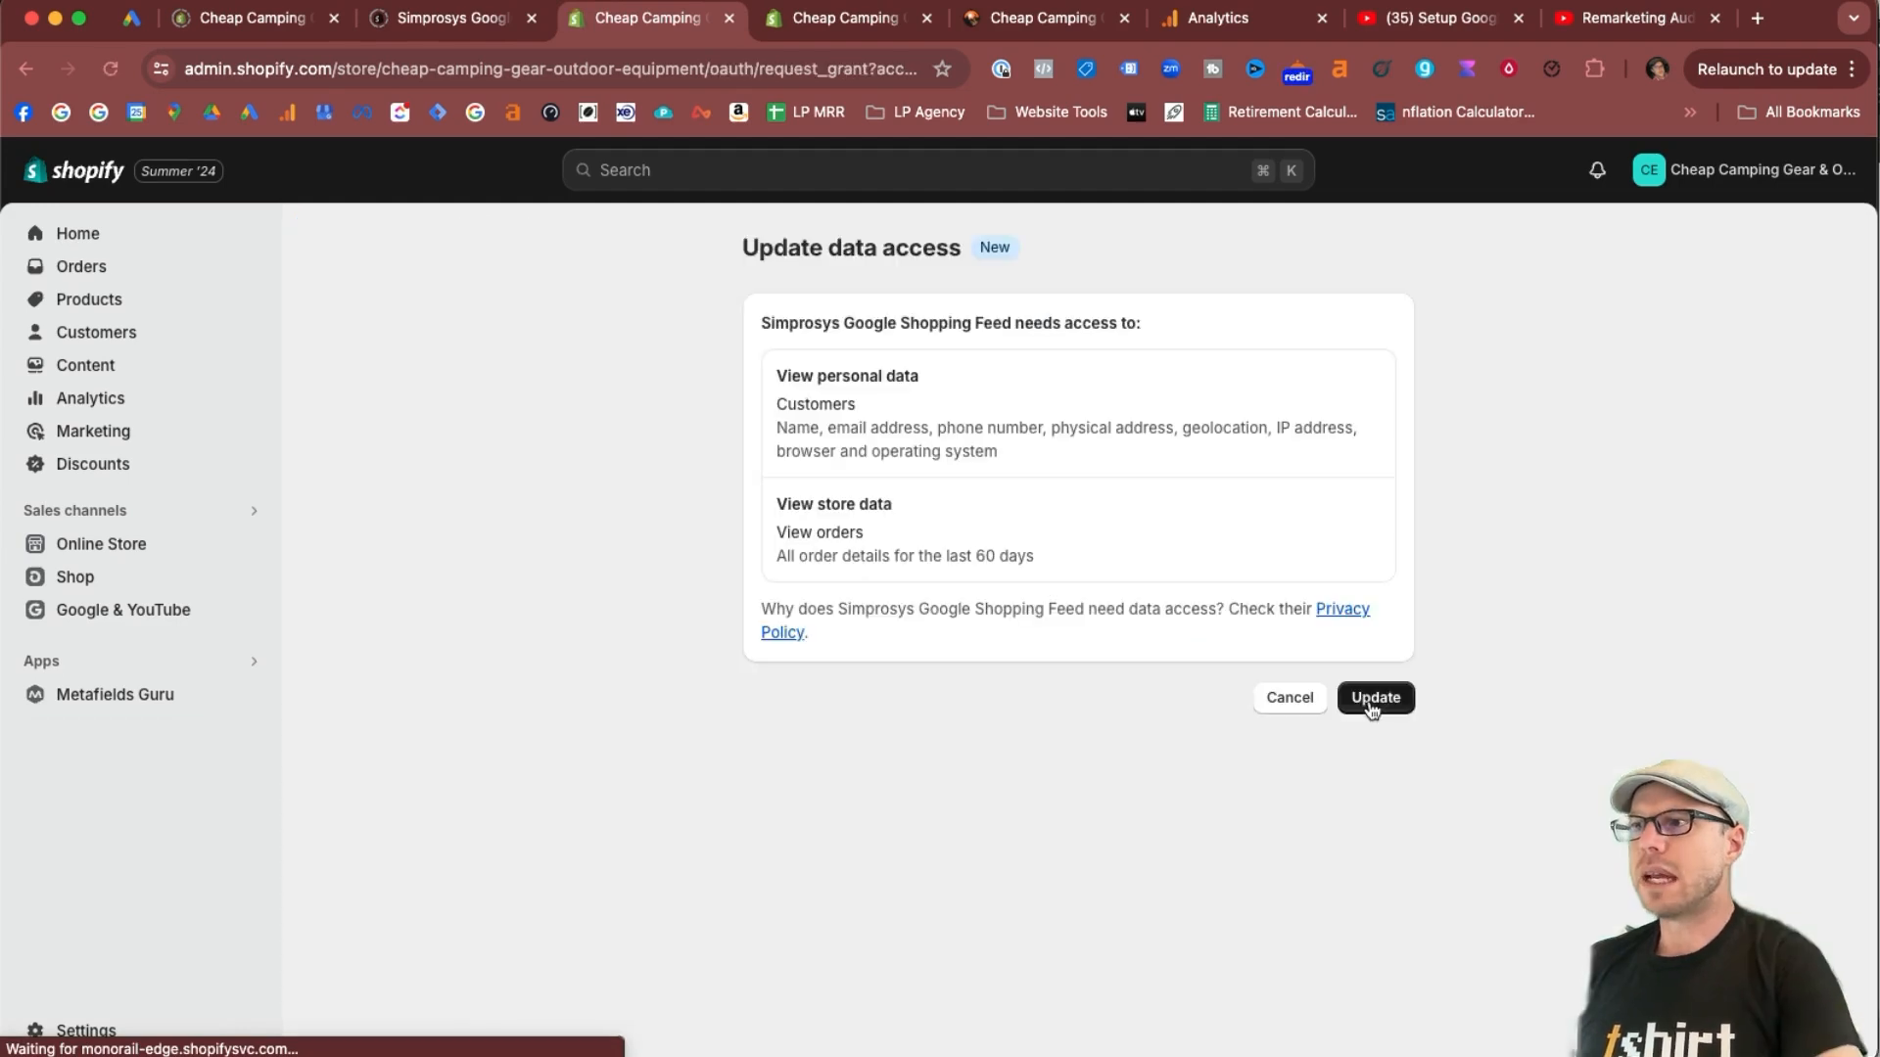
pyautogui.click(1373, 697)
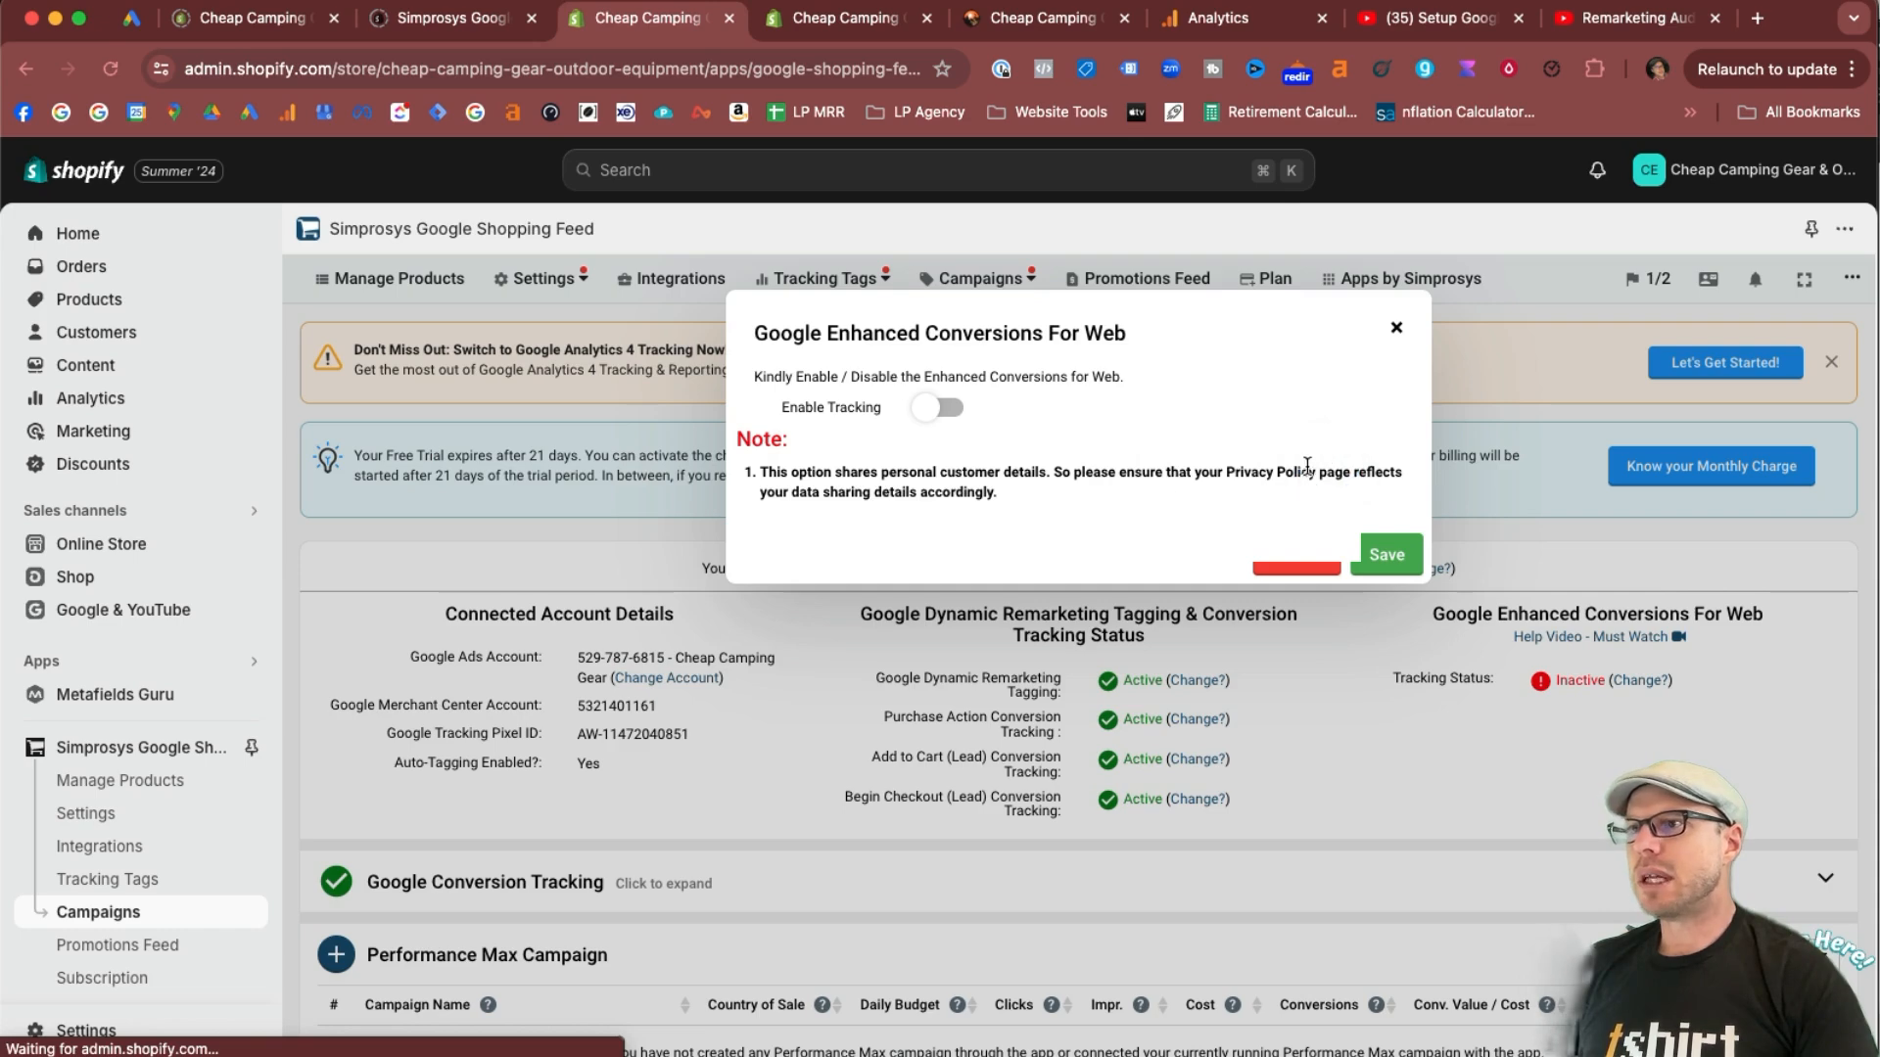
pyautogui.click(938, 407)
pyautogui.click(938, 407)
pyautogui.click(924, 409)
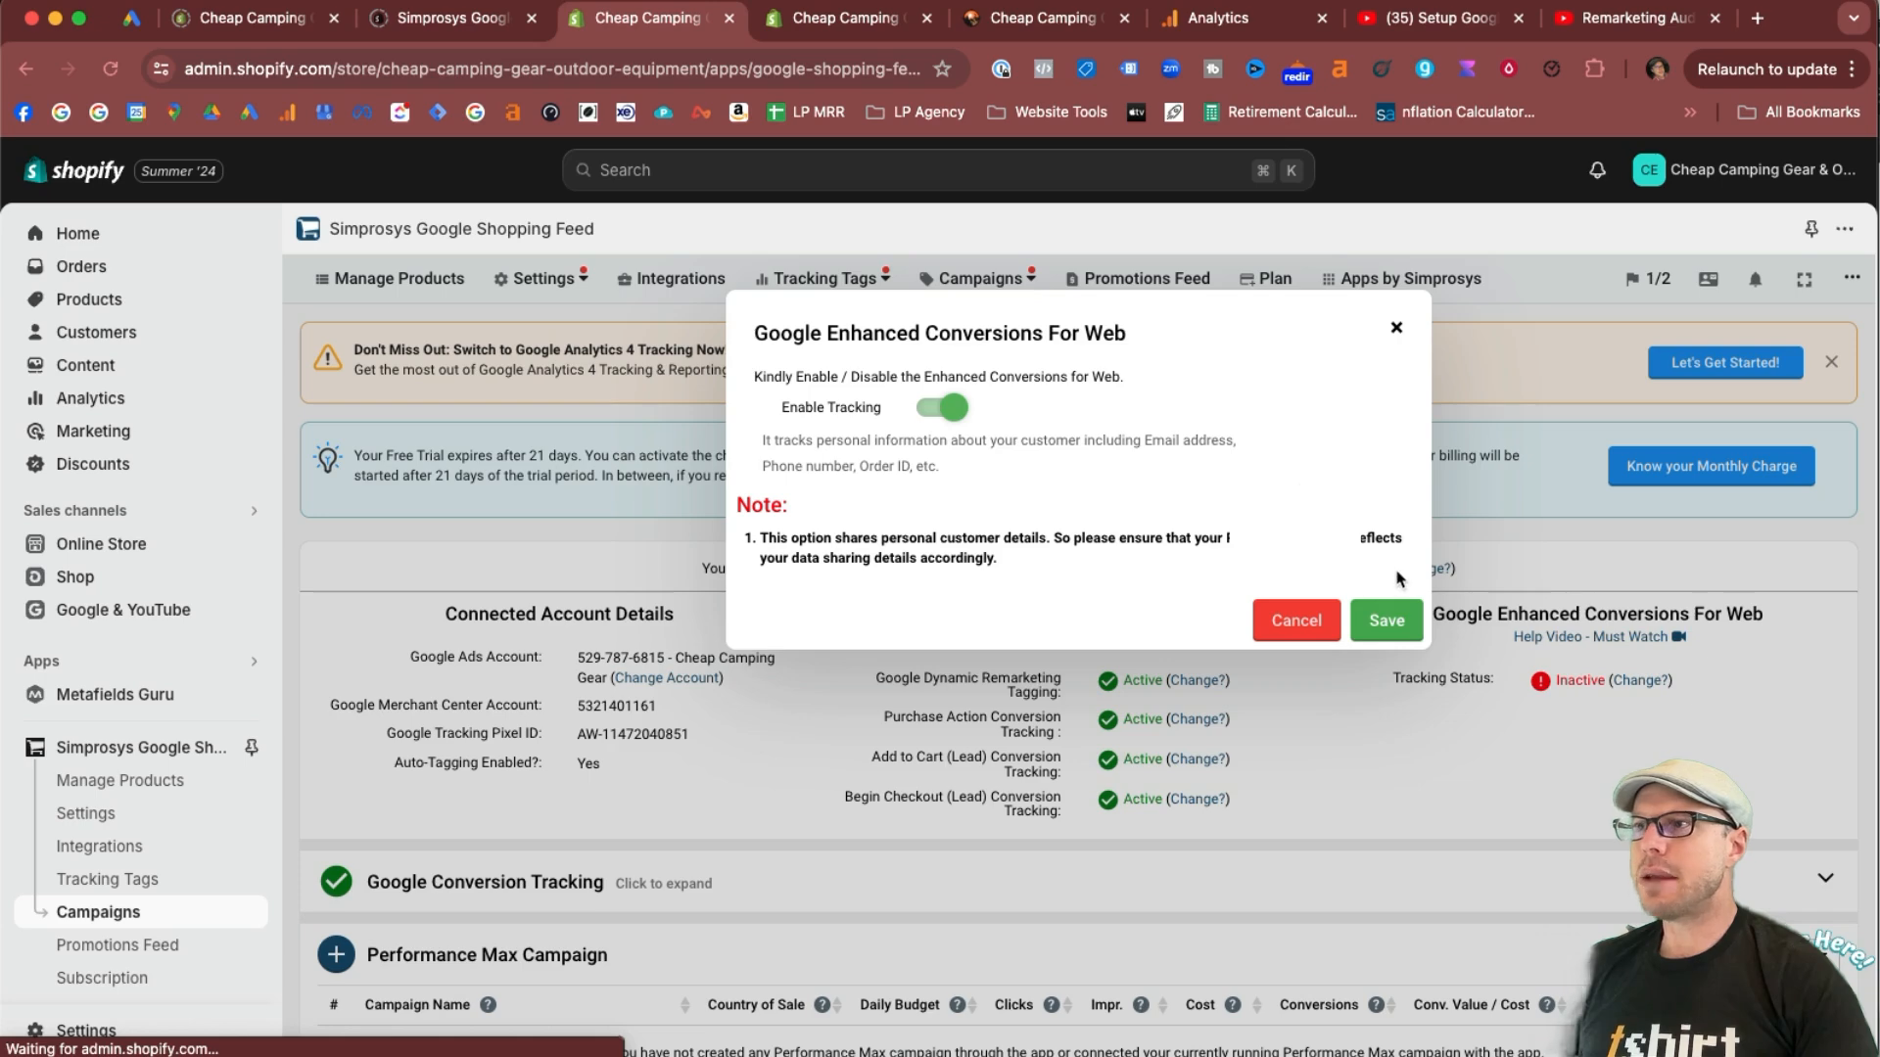
pyautogui.click(1394, 619)
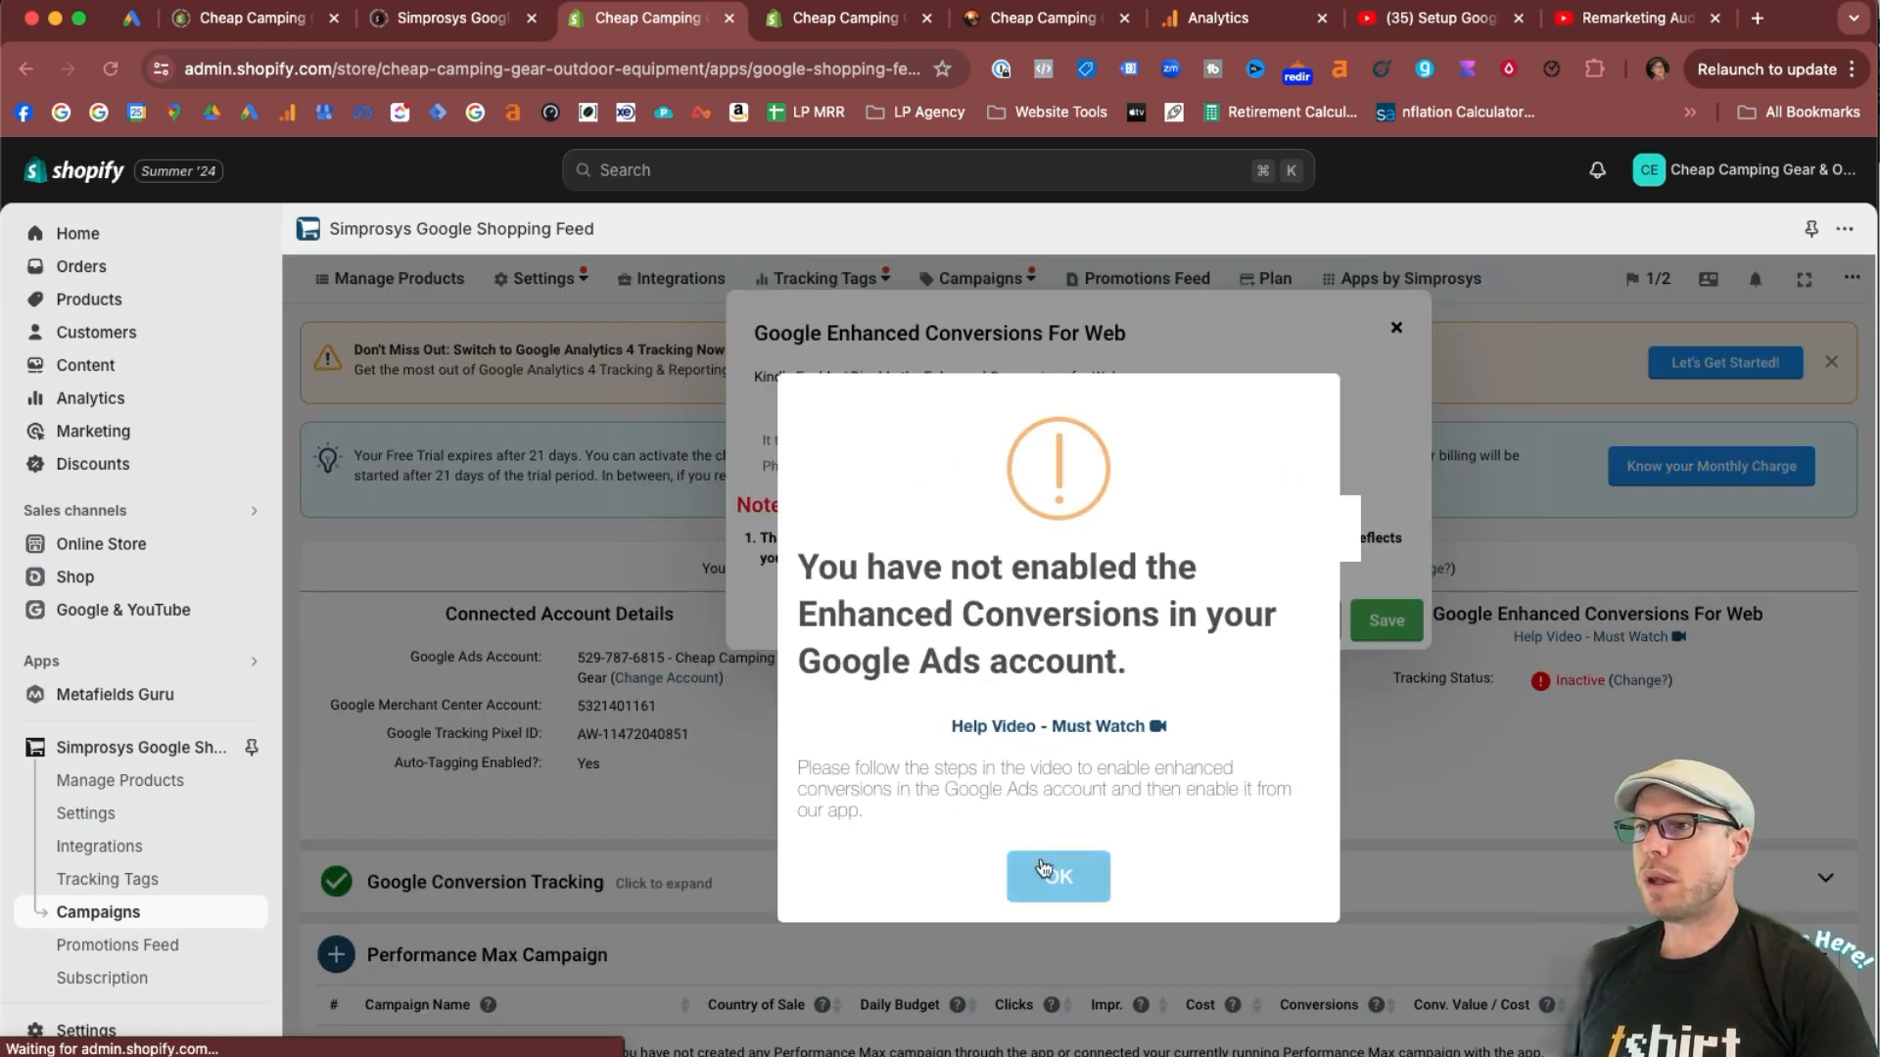
# Read the notice about Enhanced Conversions in the Google Ads account and check the Enhanced Conversions tracking status.
pyautogui.moveTo(856, 578); pyautogui.dragTo(1141, 665)
pyautogui.click(911, 571)
pyautogui.click(1144, 672)
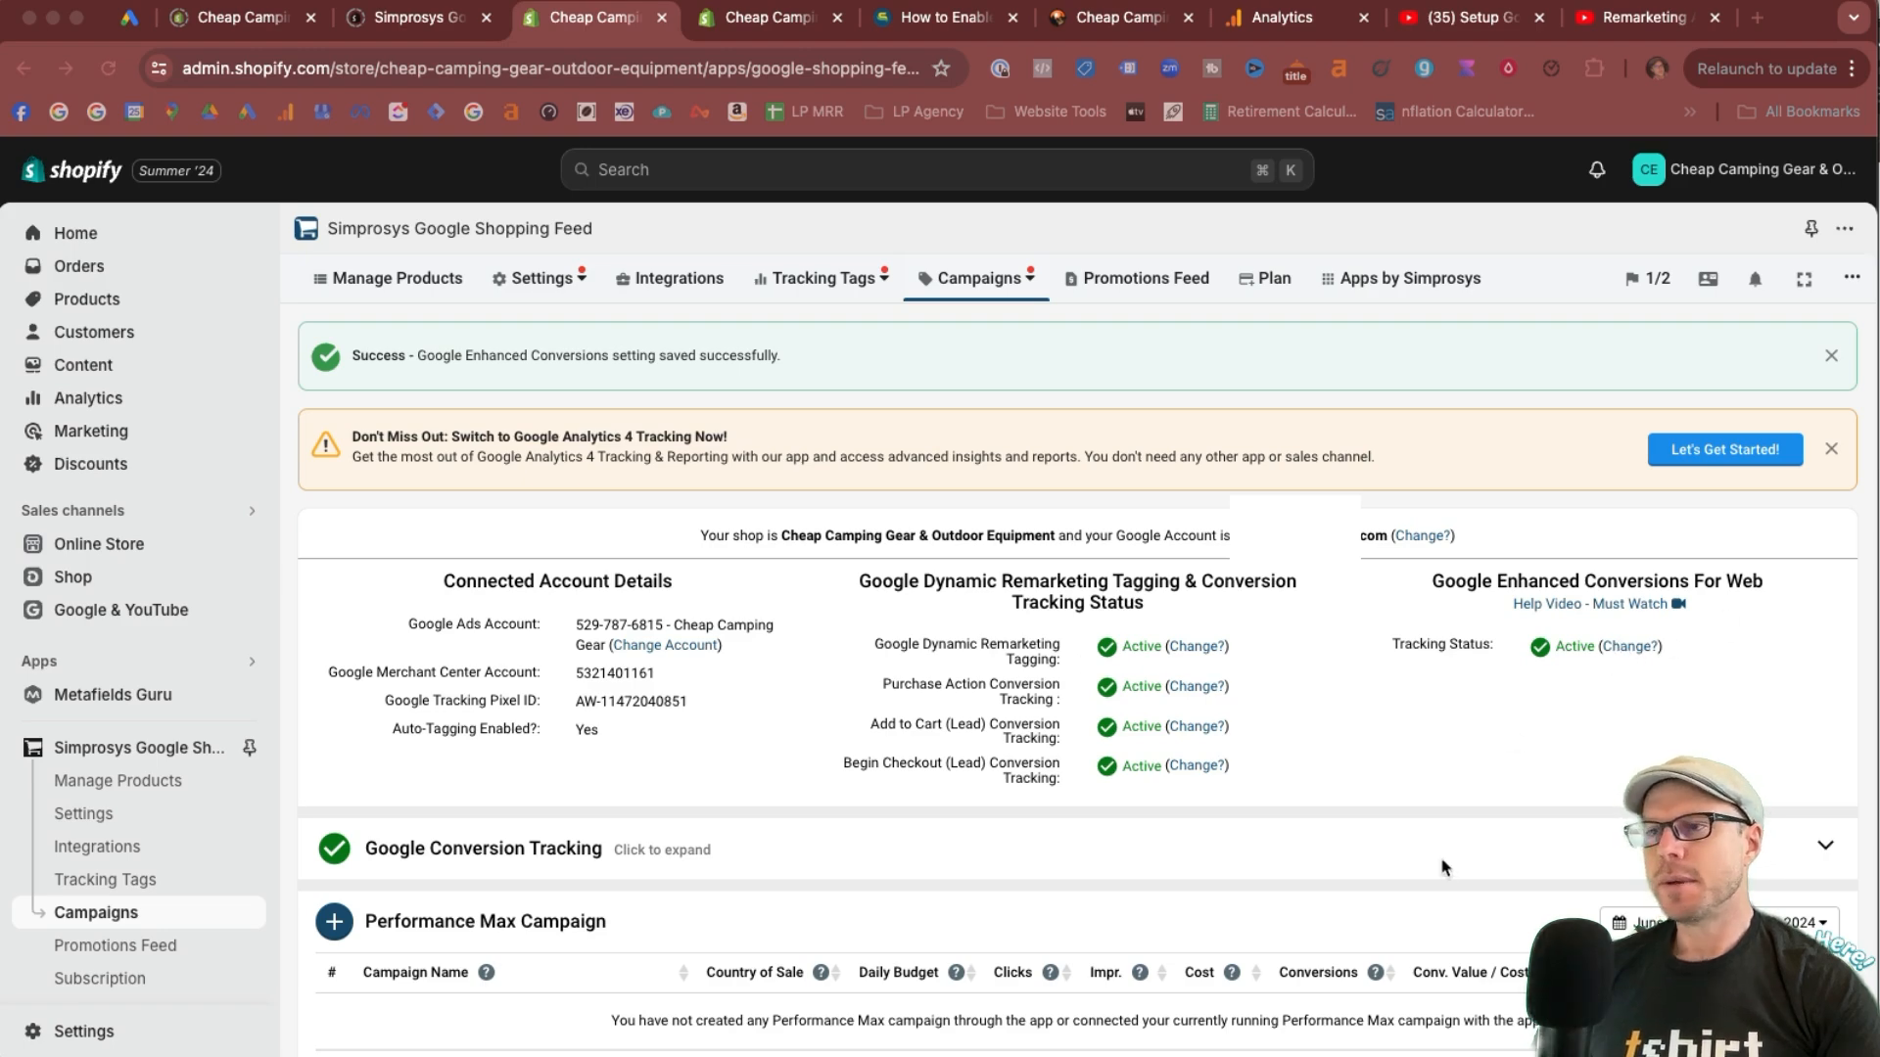
pyautogui.click(1382, 695)
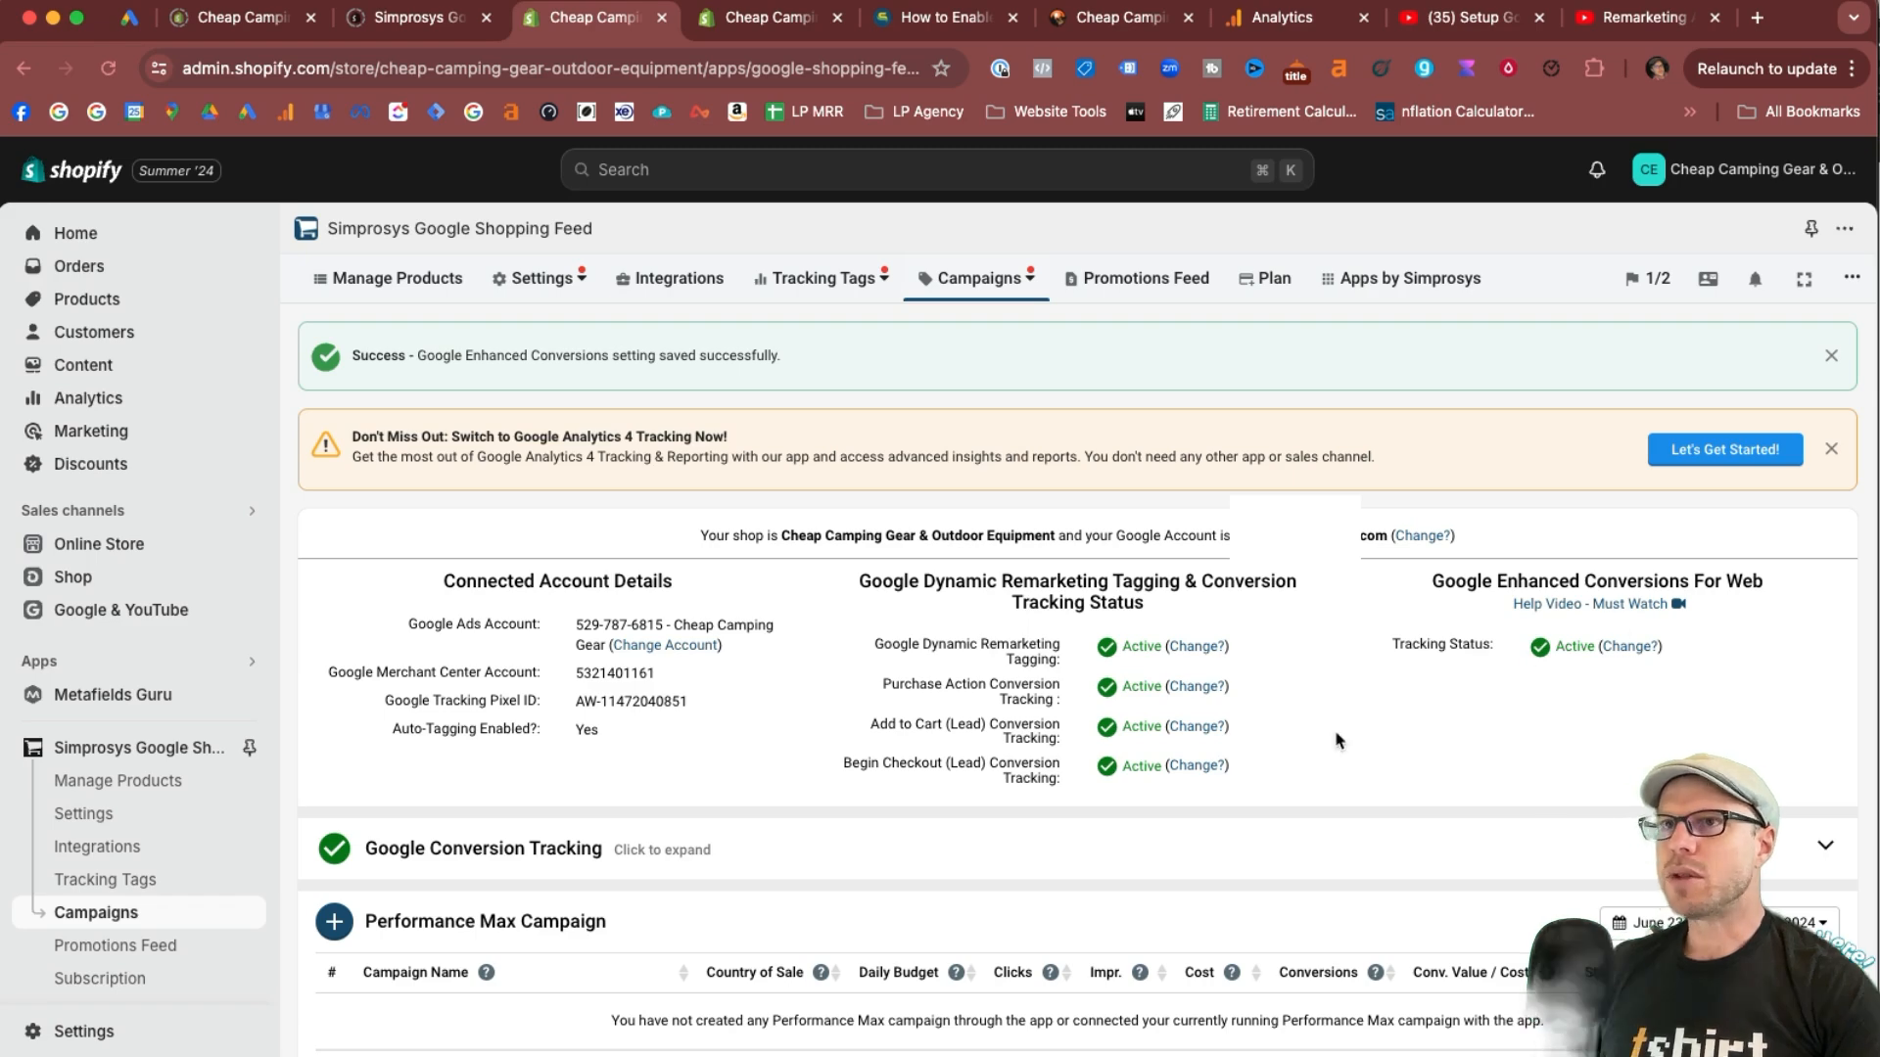
# Switch to Google Ads and review the Purchase, Add to basket and Begin checkout conversion actions in the conversions summary.
pyautogui.click(129, 16)
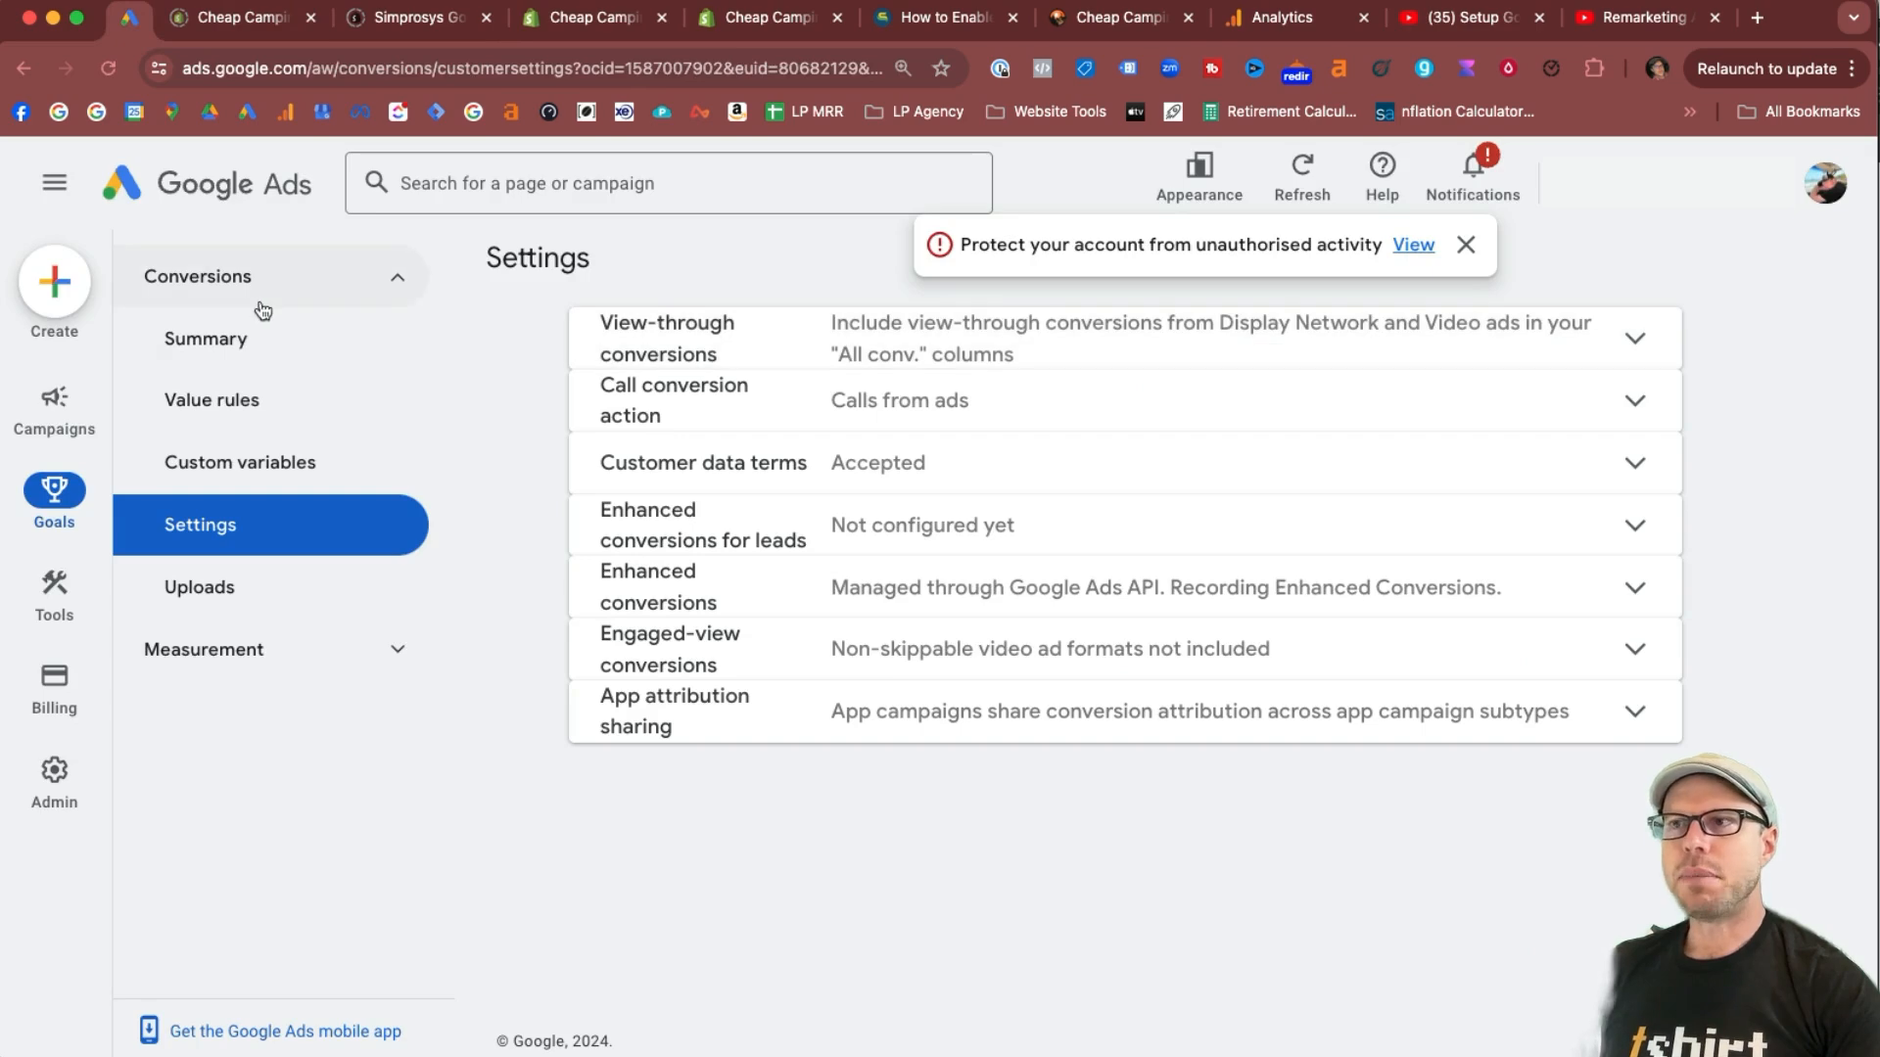
pyautogui.click(240, 366)
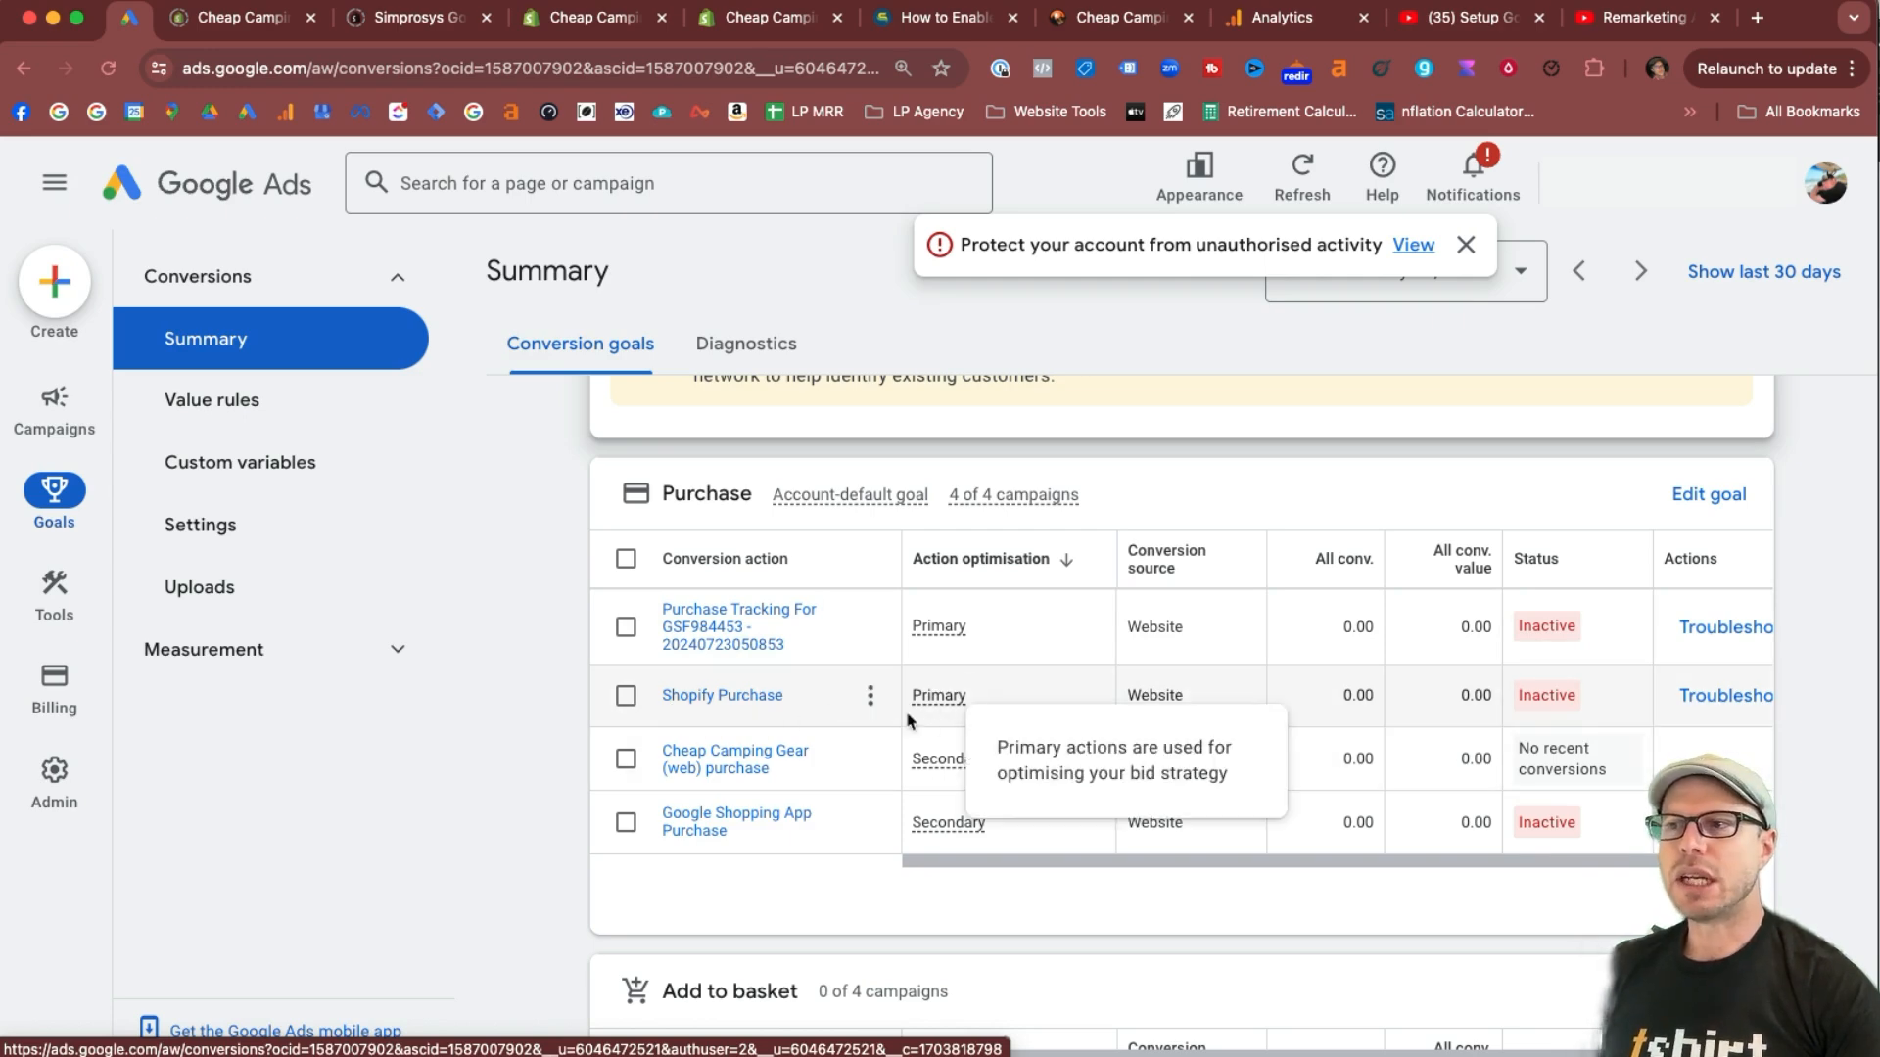
pyautogui.scroll(-10, 848, 715)
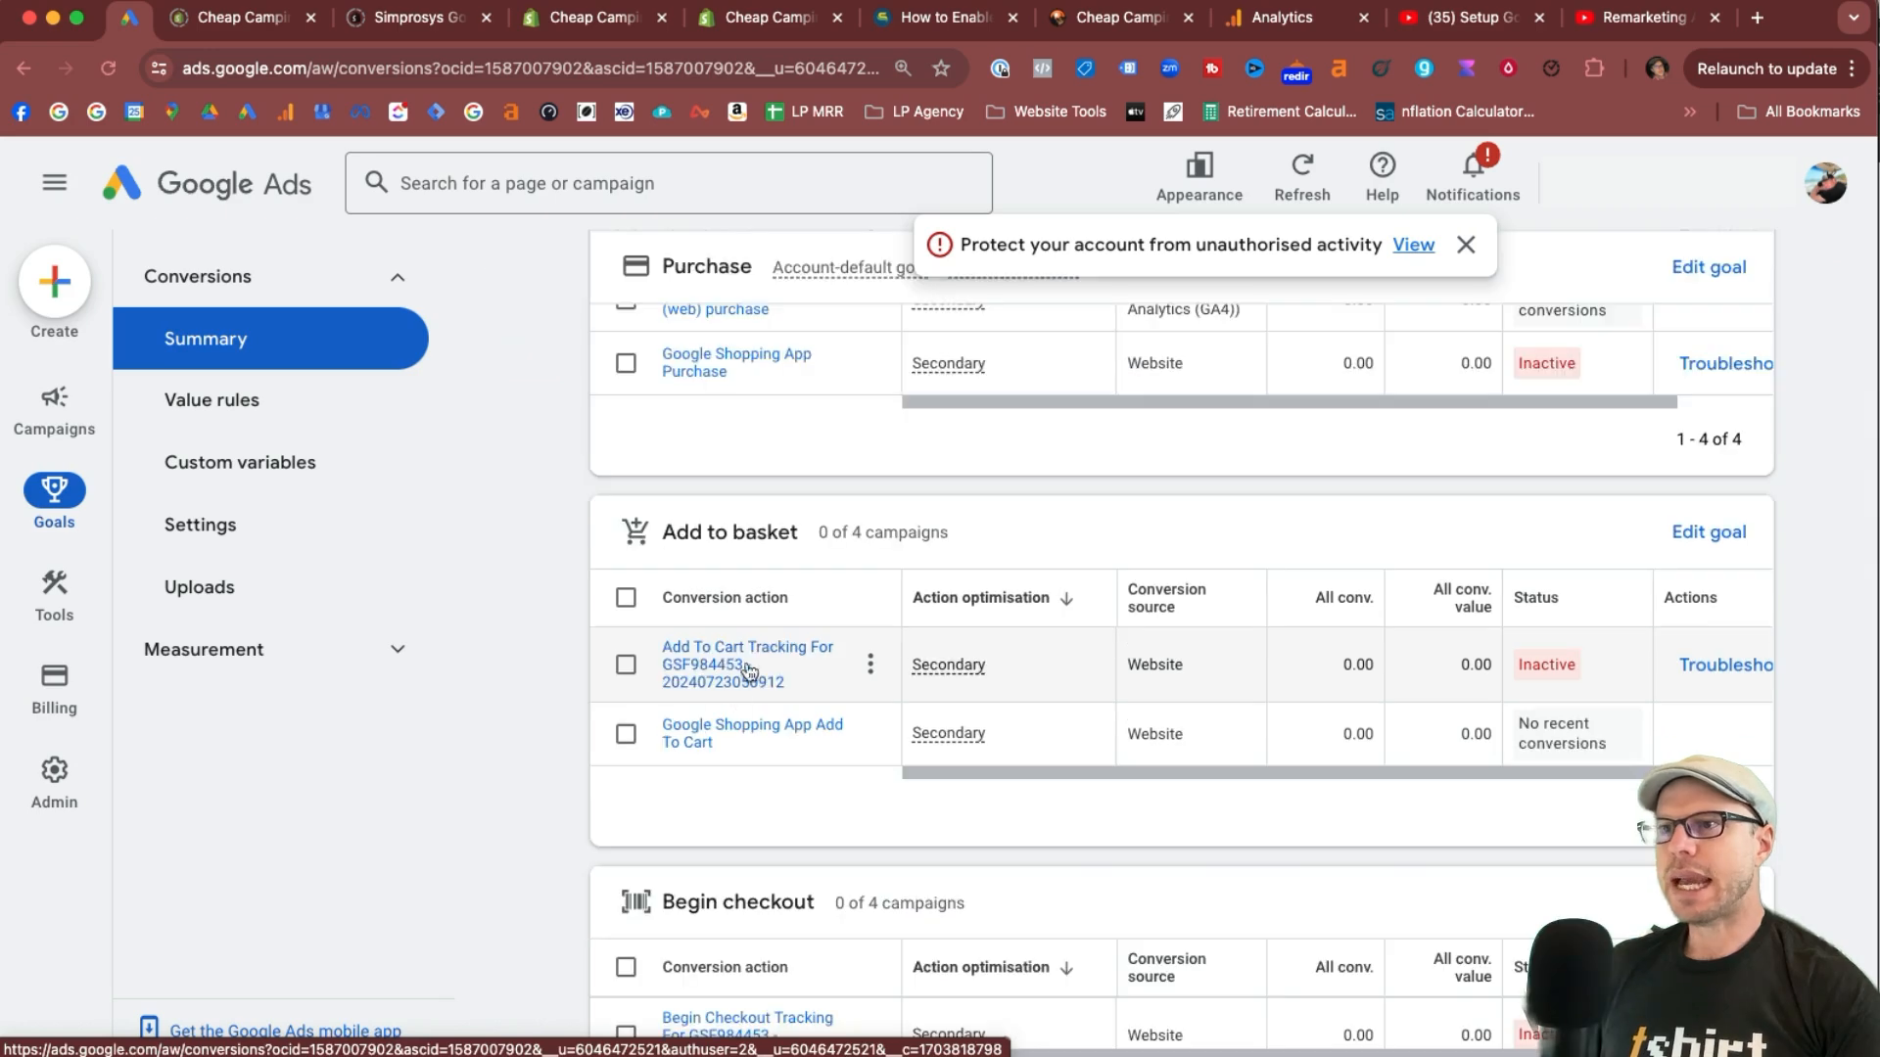
pyautogui.scroll(10, 850, 722)
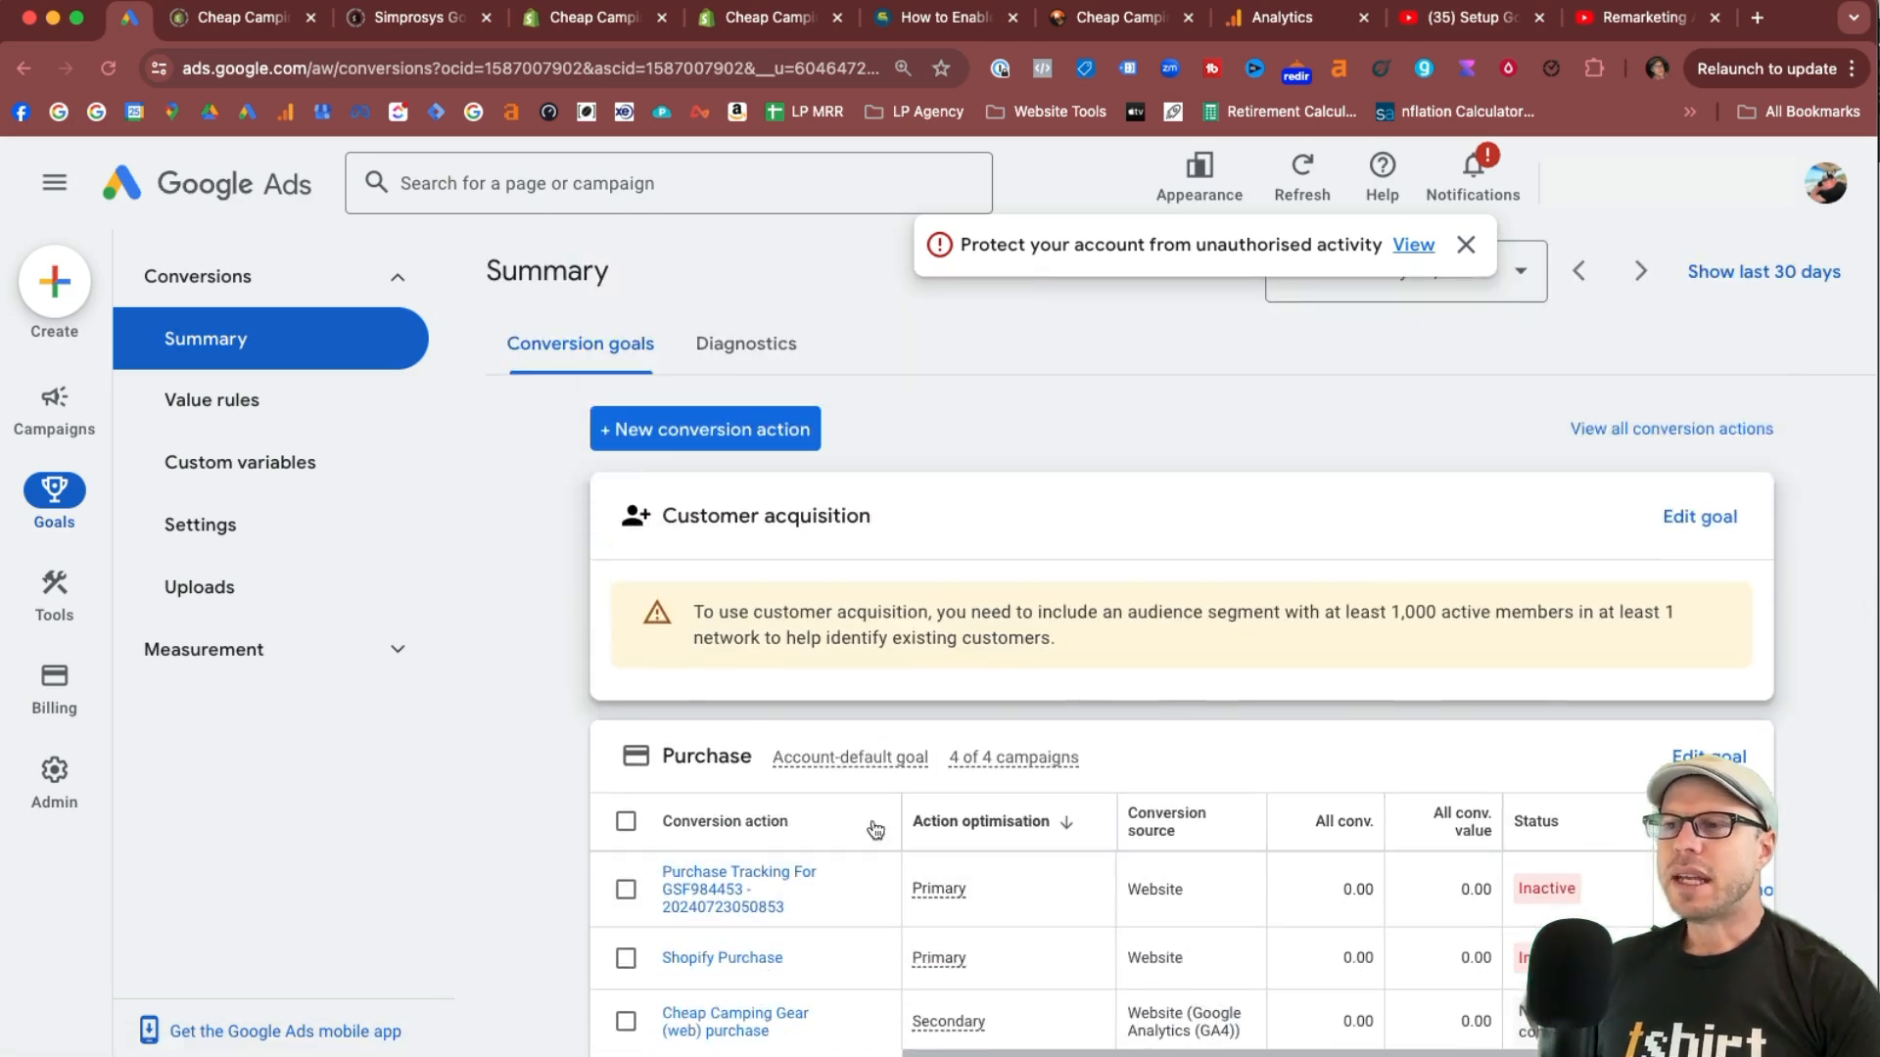